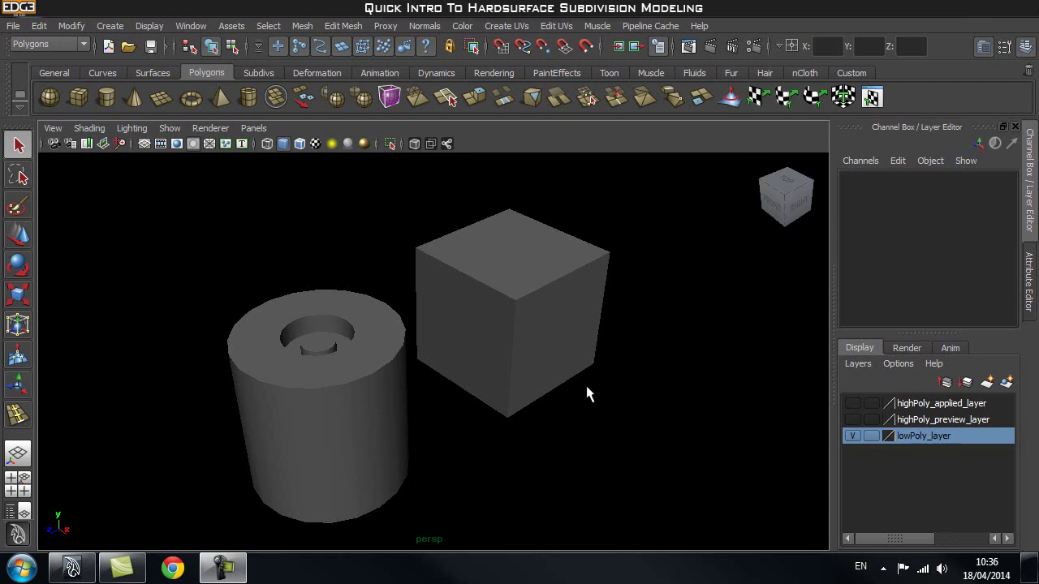
left_click_drag(586, 393, 494, 373, "alt")
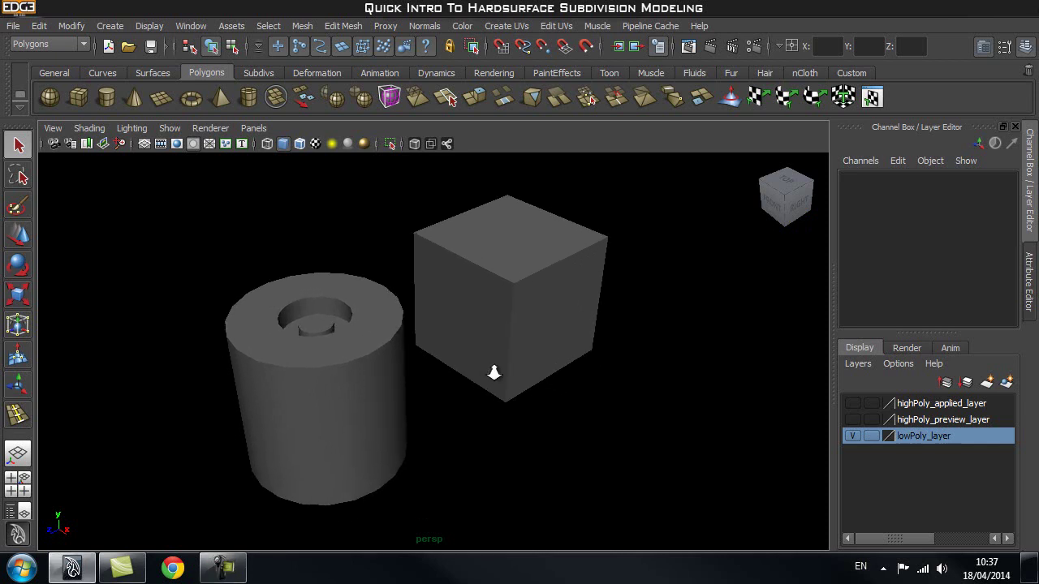
middle_click_drag(501, 355, 510, 370, "alt")
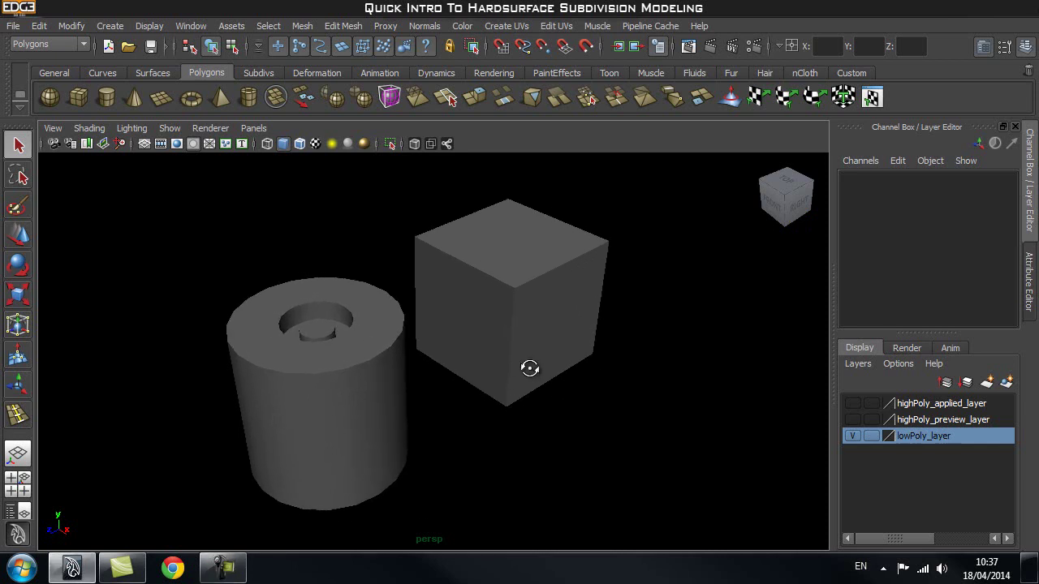
left_click_drag(529, 369, 524, 367, "alt")
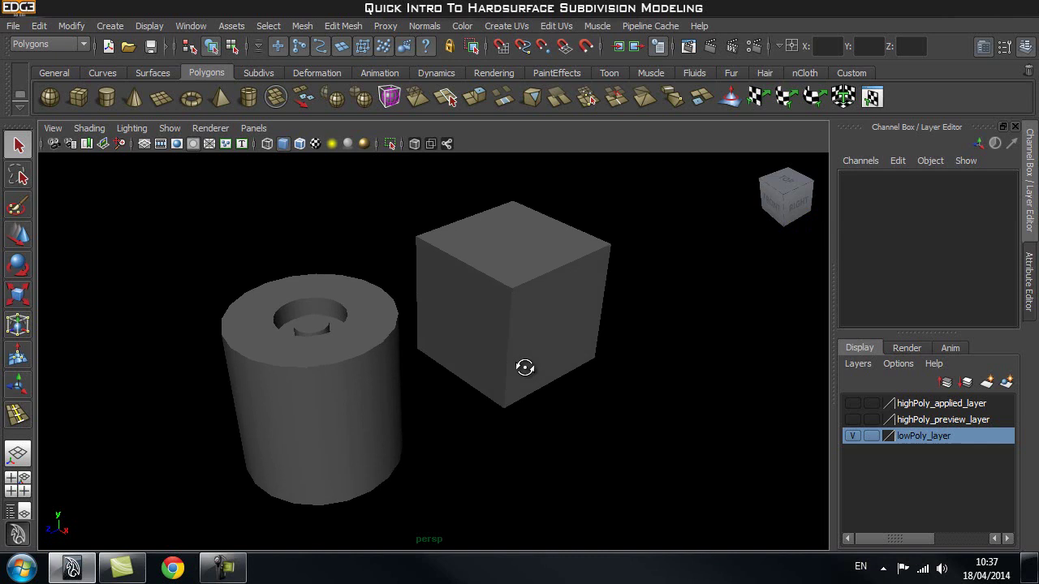
middle_click_drag(491, 362, 487, 374, "alt")
left_click_drag(481, 381, 493, 379, "alt")
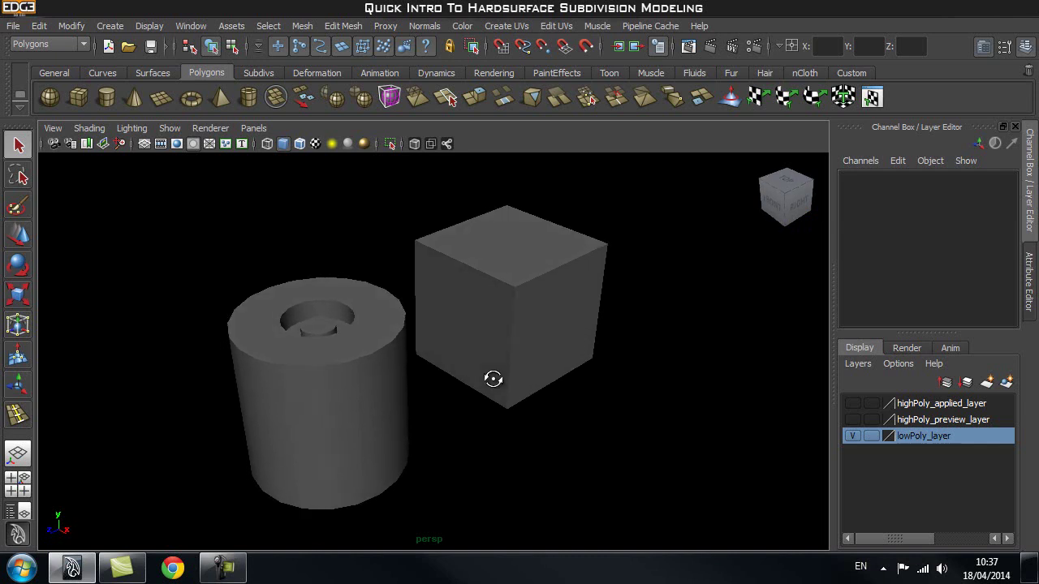
right_click_drag(579, 343, 550, 337, "alt")
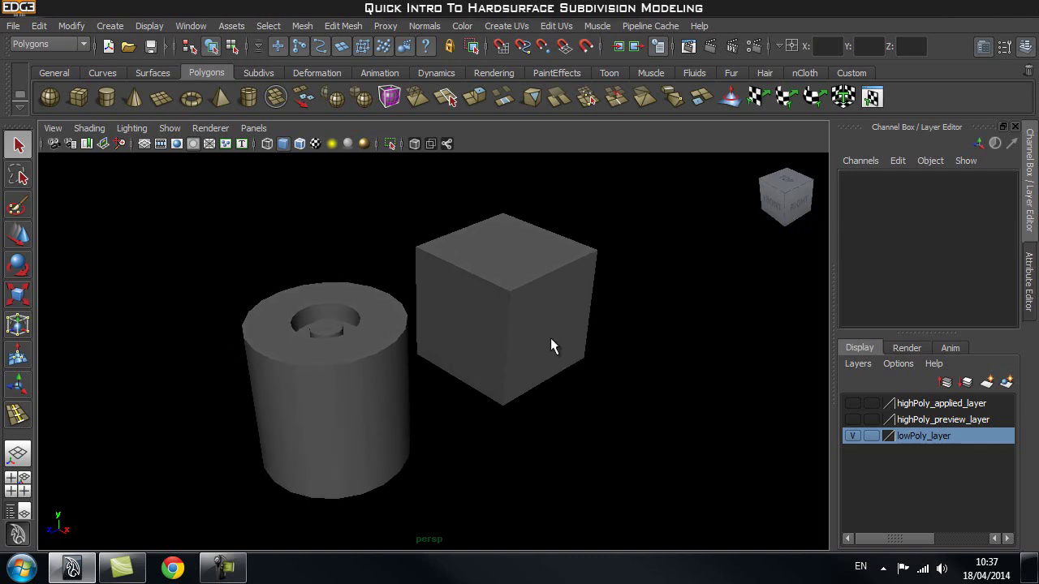
middle_click_drag(550, 337, 544, 357, "alt")
middle_click_drag(463, 373, 464, 366, "alt")
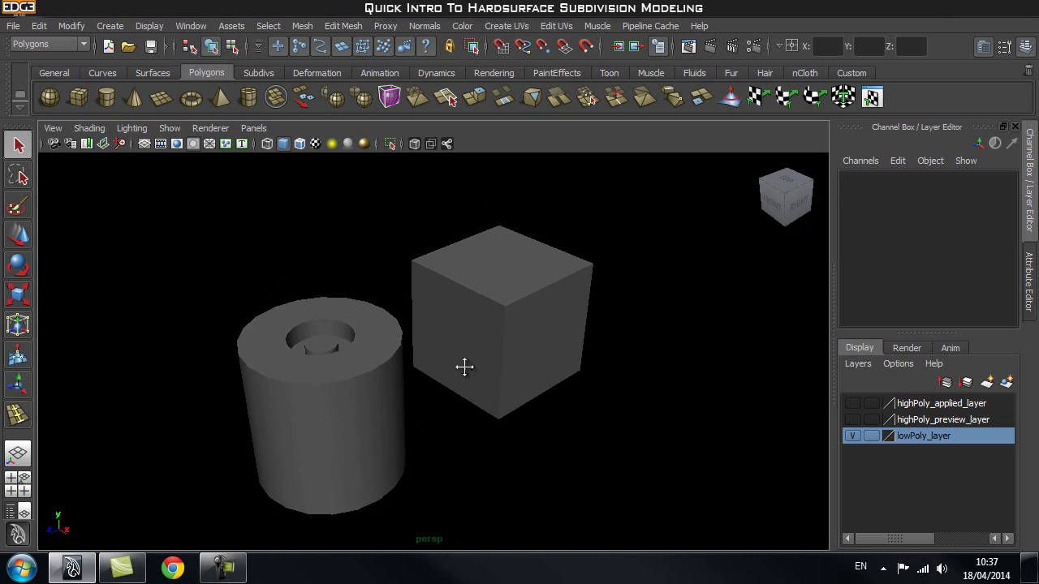
- Select the low-poly cube and cylinder in turn to examine their wireframes
left_click(537, 371)
left_click(357, 406)
left_click(499, 430)
left_click(511, 317)
left_click(373, 367)
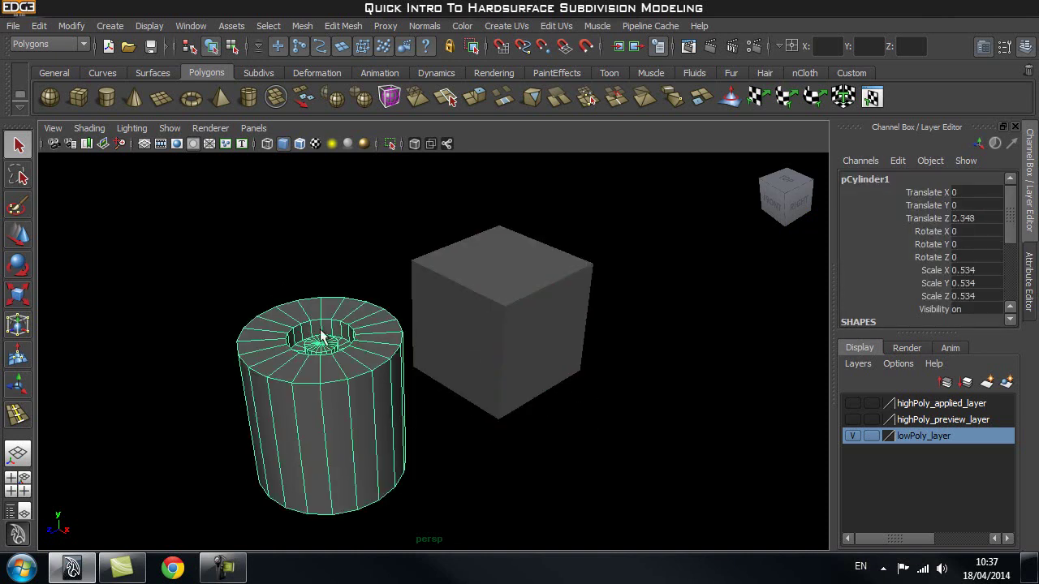
left_click(612, 412)
left_click_drag(628, 401, 568, 385, "alt")
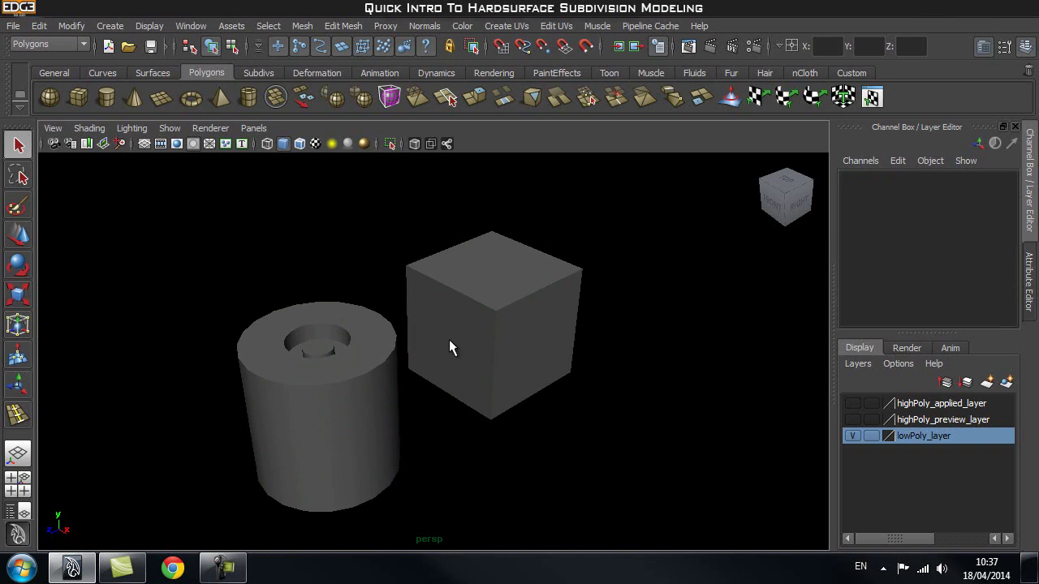
- Show the highPoly_preview_layer and select its cube and cylinder to compare their edges with the low-poly versions
left_click(853, 419)
left_click_drag(633, 417, 608, 375, "alt")
left_click(607, 375)
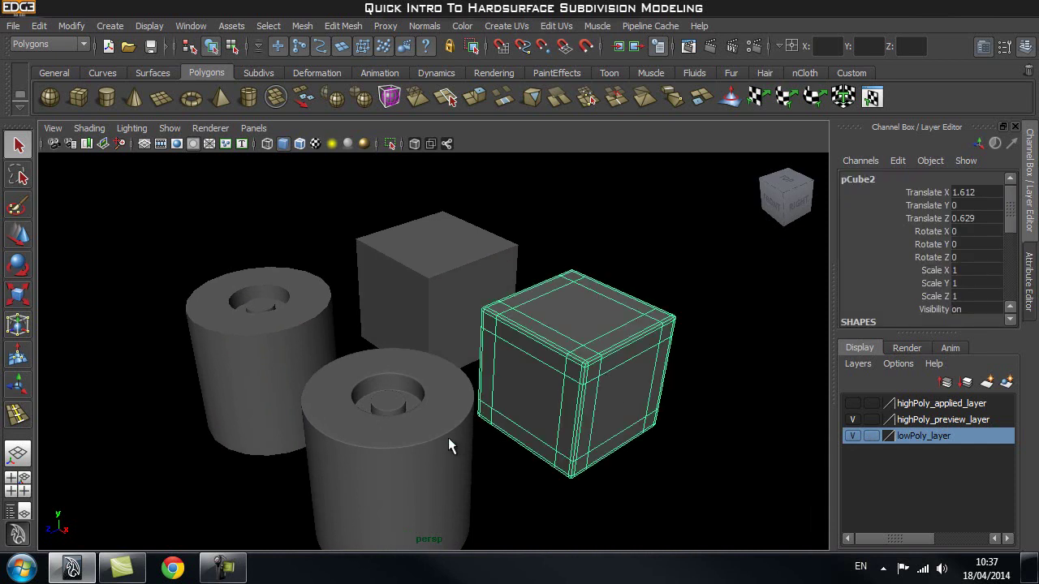
left_click(448, 438)
left_click(646, 276)
left_click(445, 264)
left_click(325, 315)
- Examine the edges of the high-poly preview cube up close against the hard-edged low-poly cube
left_click_drag(598, 308, 515, 375, "alt")
left_click(532, 257)
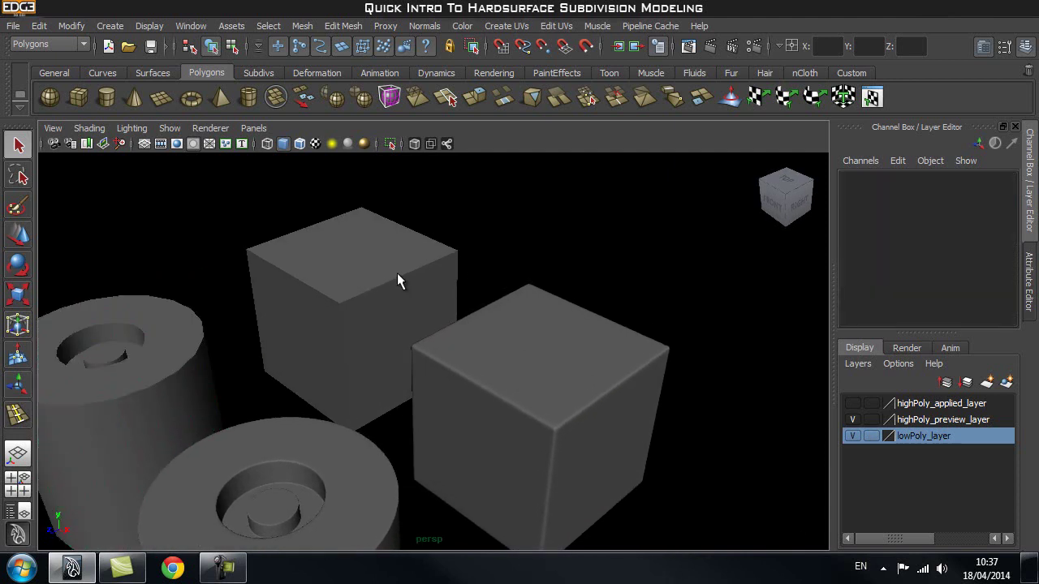
left_click(410, 270)
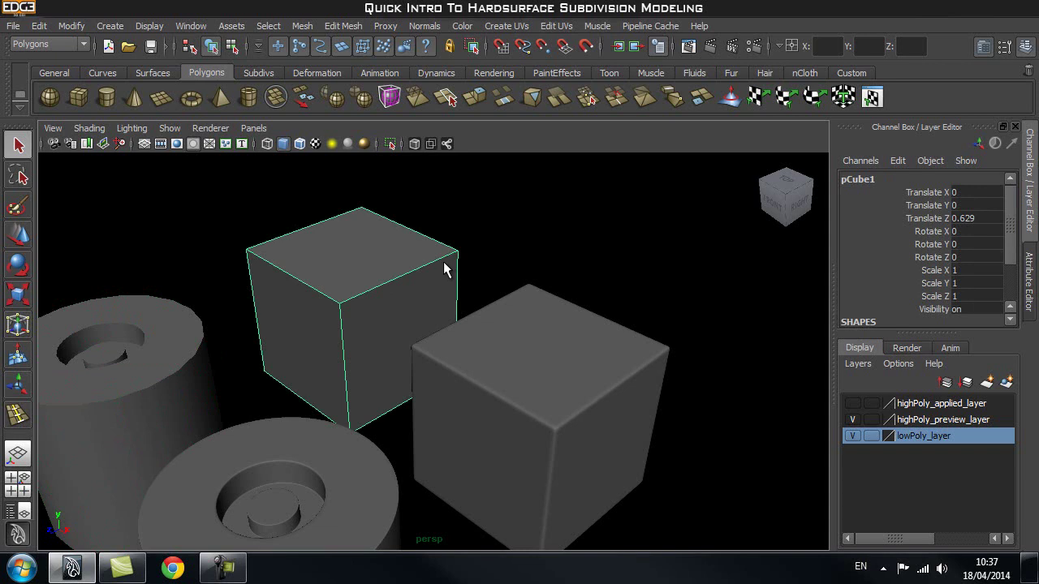
left_click(551, 231)
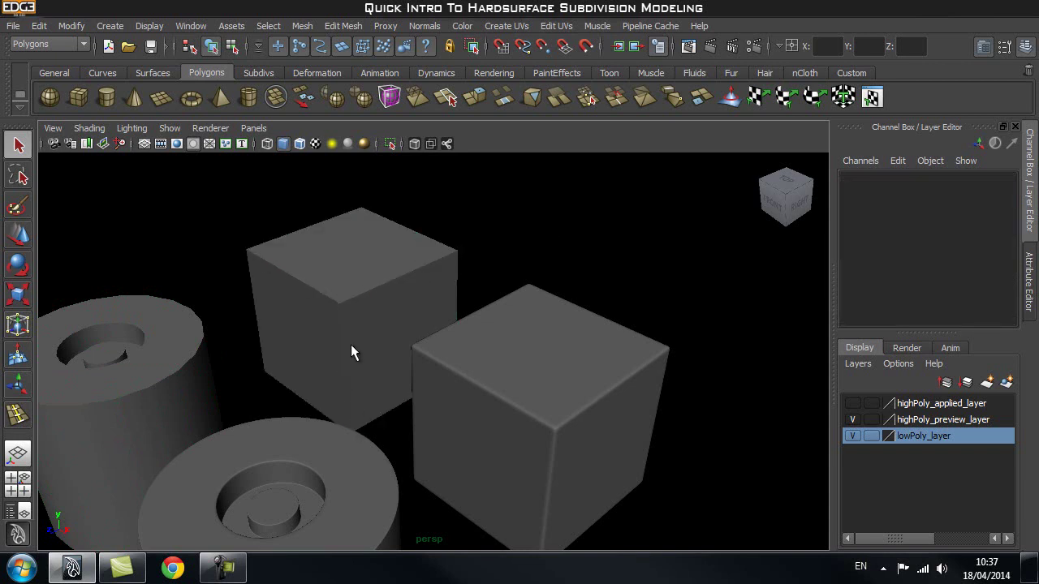
middle_click_drag(467, 316, 459, 278, "alt")
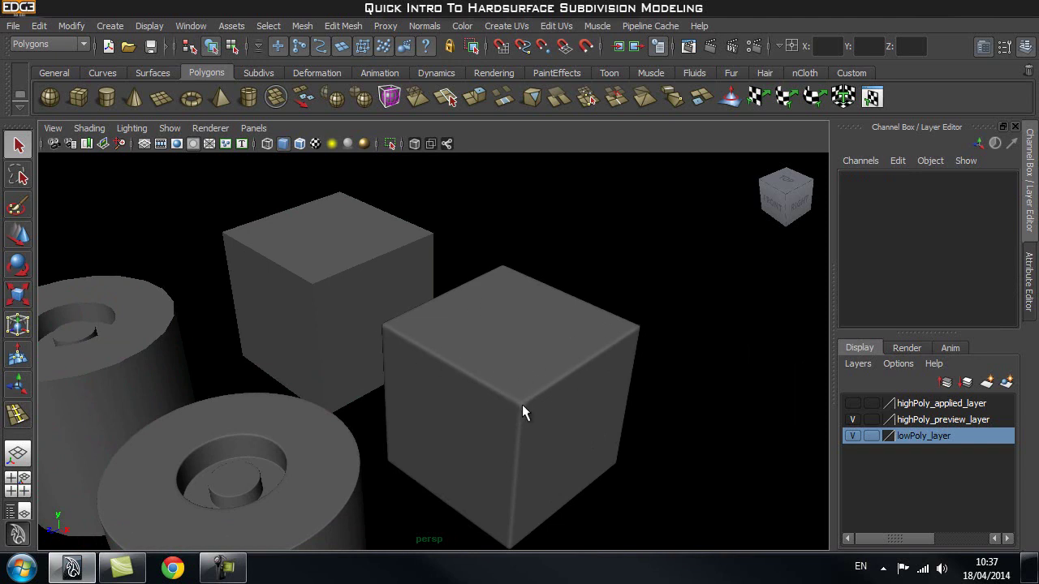
middle_click_drag(537, 429, 537, 411, "alt")
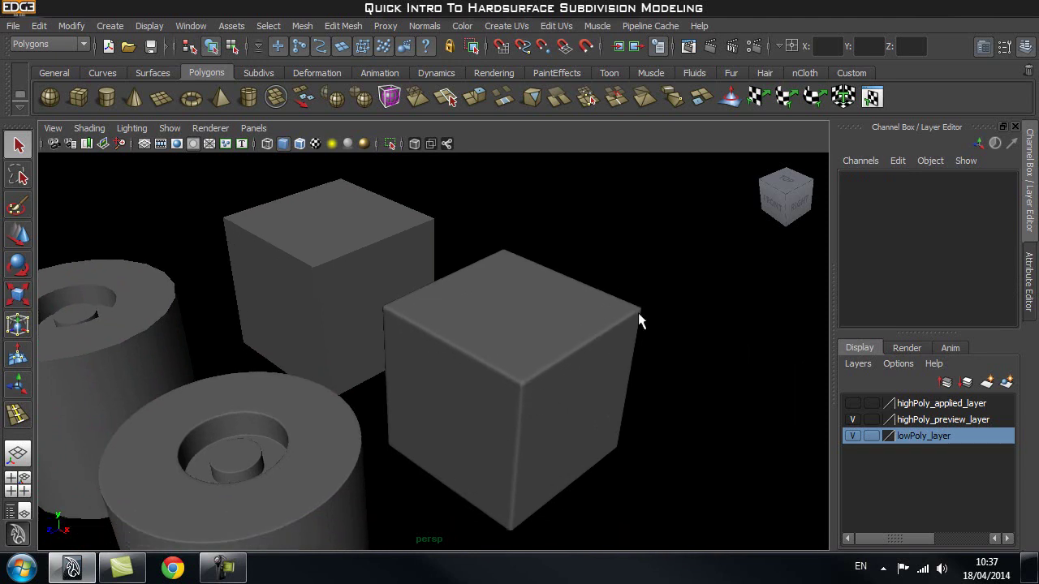
right_click_drag(561, 398, 520, 399, "alt")
middle_click_drag(458, 366, 499, 375, "alt")
left_click_drag(499, 383, 524, 359, "alt")
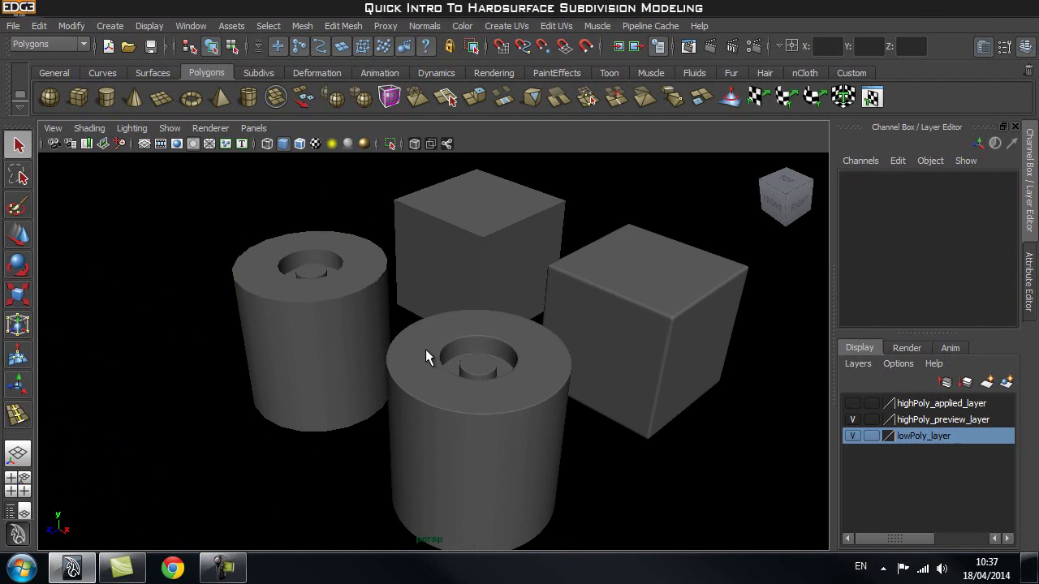
- Compare the rims and recessed centres of the low-poly and high-poly preview cylinders
left_click(327, 288)
left_click_drag(371, 382, 364, 338, "alt")
left_click(352, 236)
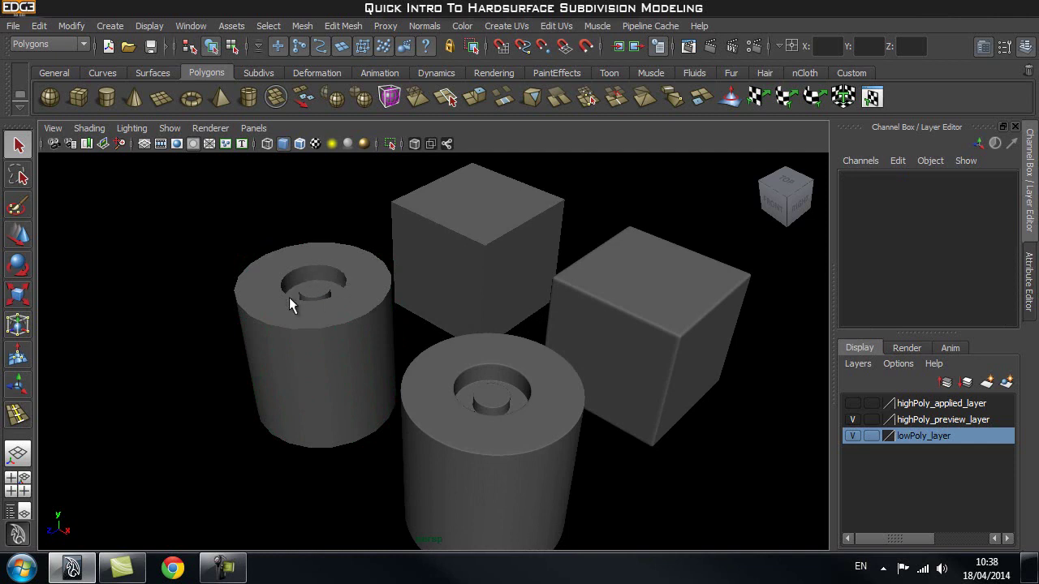
middle_click_drag(536, 387, 494, 336, "alt")
right_click_drag(412, 351, 497, 305, "alt")
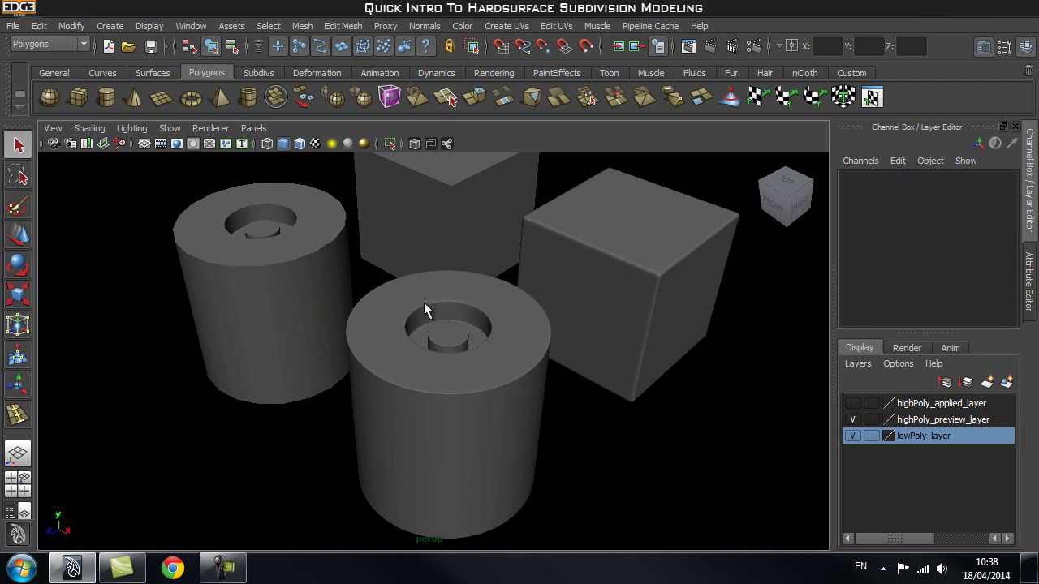
left_click_drag(473, 308, 578, 306, "alt")
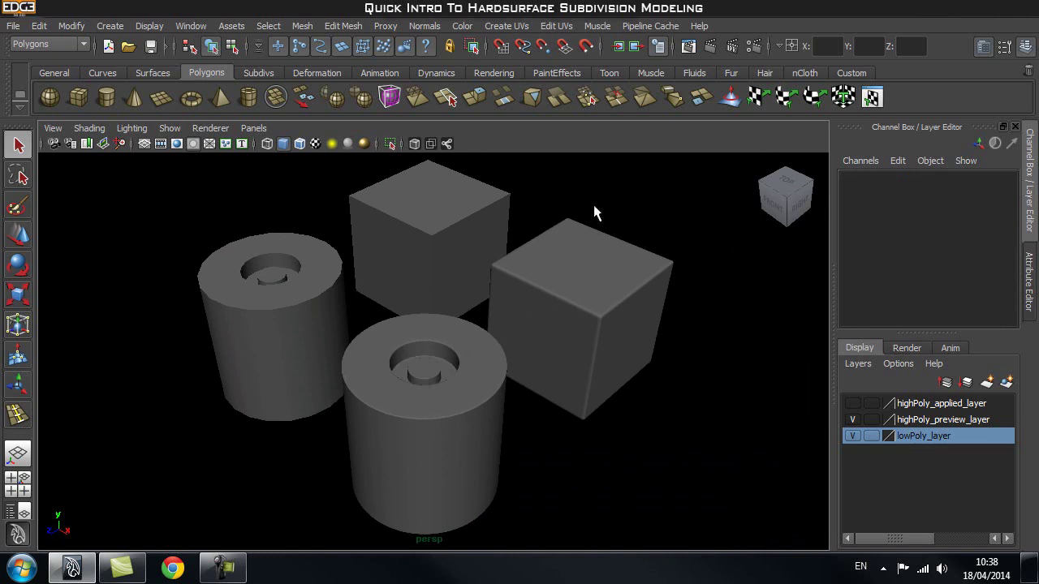
left_click_drag(651, 248, 649, 274, "alt")
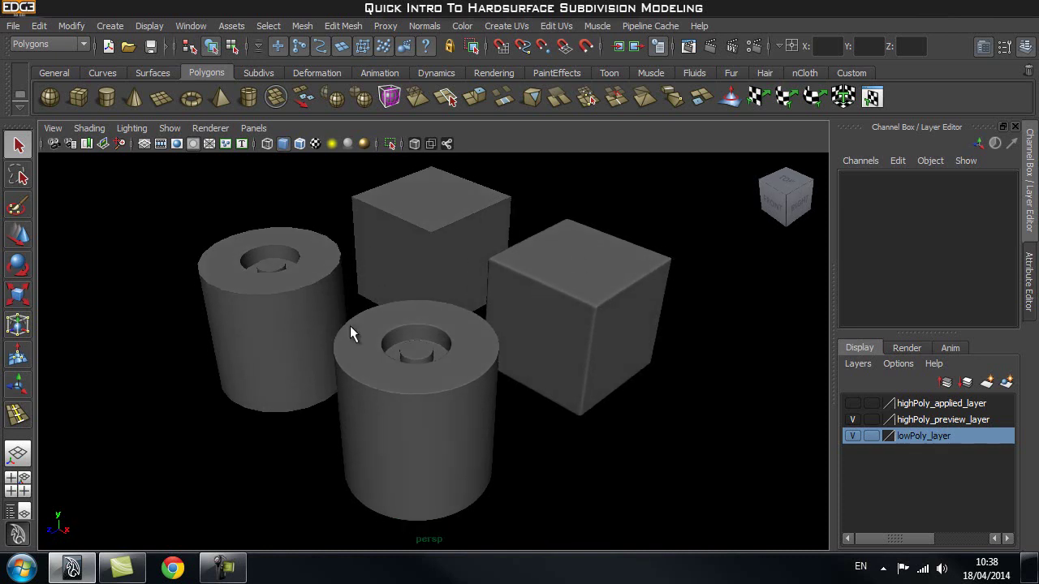
- Frame the low-poly cube, display it with smooth mesh preview, and return it to its unsmoothed display
left_click(429, 249)
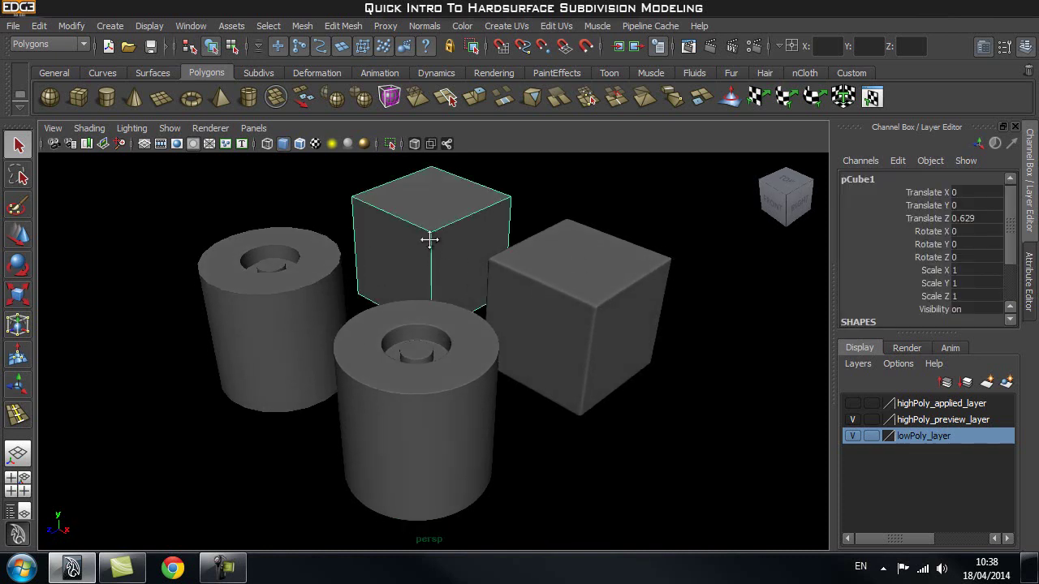
key("f")
left_click_drag(467, 342, 427, 358, "alt")
scroll(426, 348, "up", 1)
key("3")
left_click(564, 238)
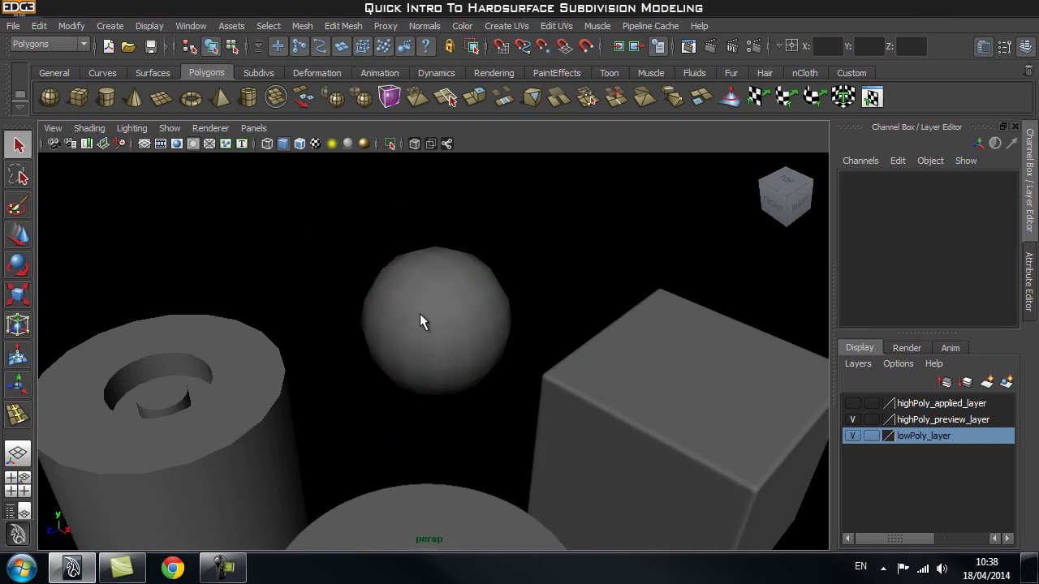
left_click(436, 331)
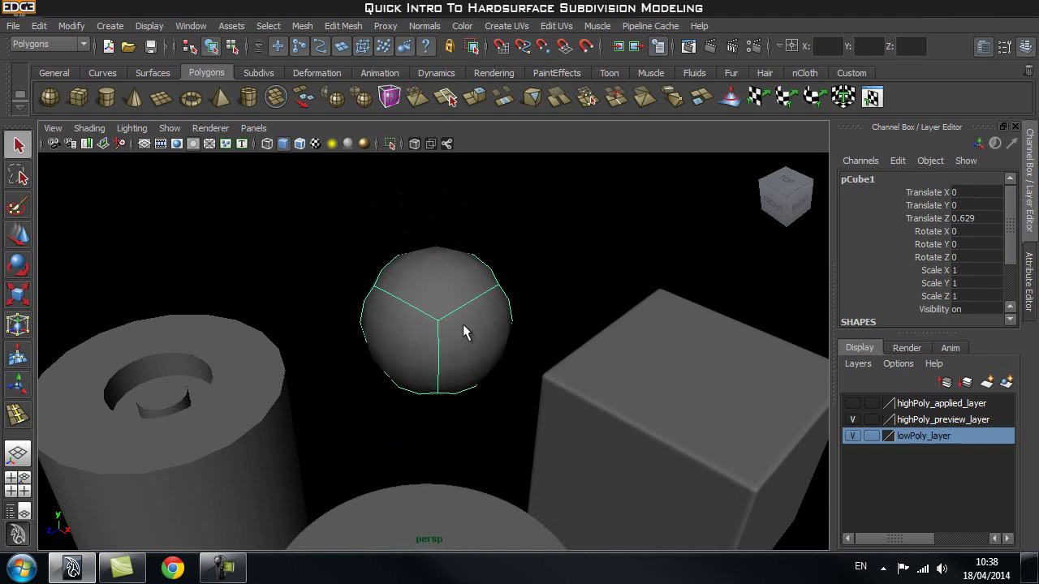
right_click_drag(482, 319, 408, 305, "alt")
key("1")
- Turn off smooth mesh preview on the high-poly preview cube and inspect the supporting edge loops along its edges
left_click(632, 391)
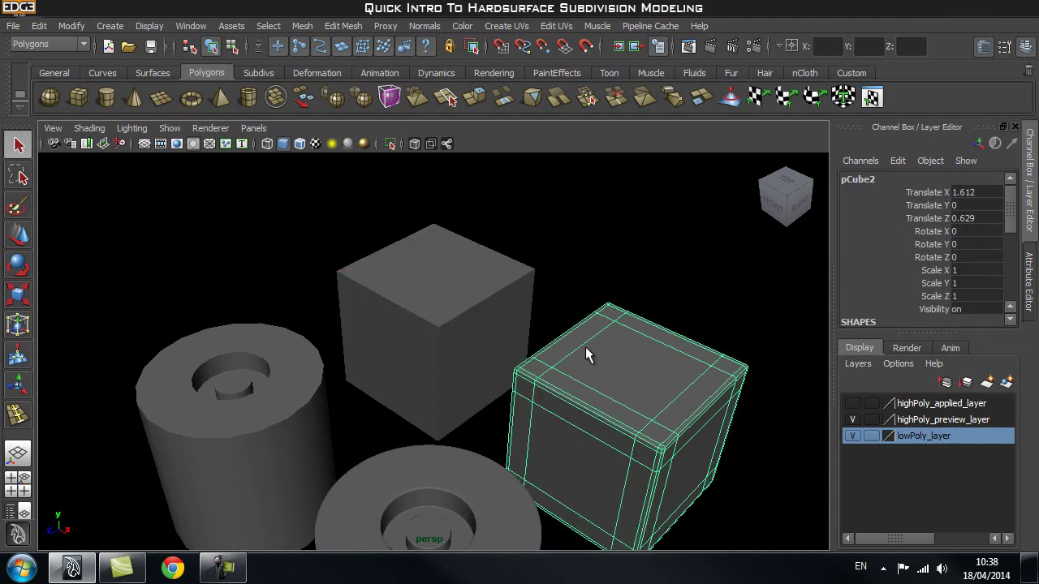
left_click_drag(571, 277, 543, 360, "alt")
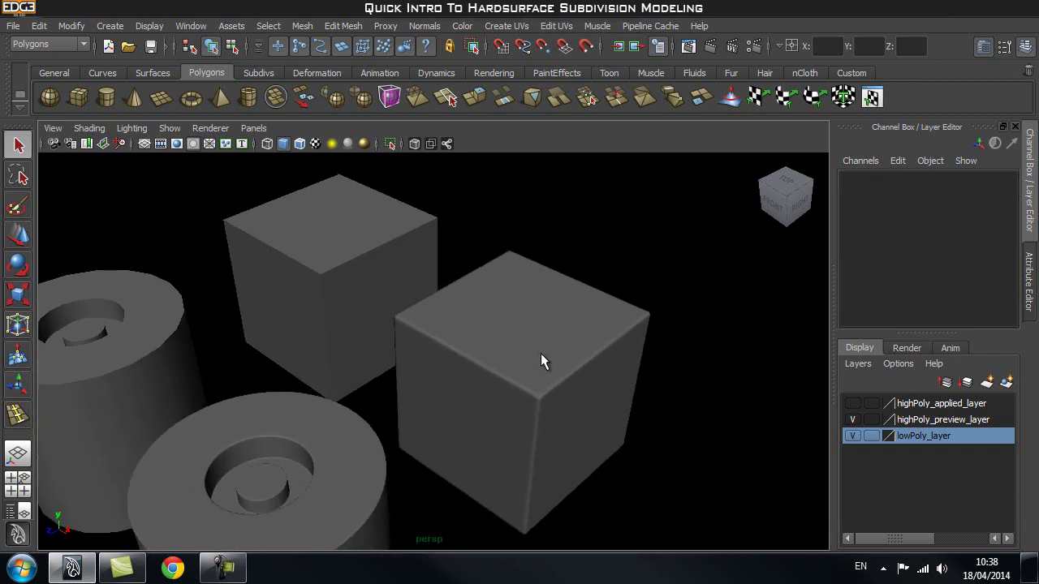
left_click(631, 249)
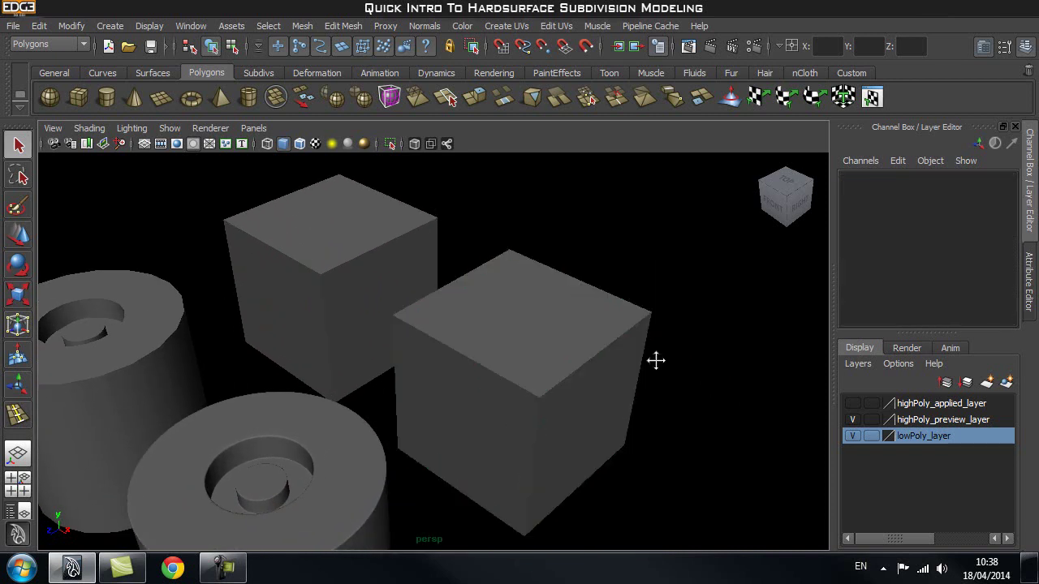
middle_click_drag(658, 365, 588, 336, "alt")
scroll(497, 338, "up", 2)
left_click(461, 292)
middle_click_drag(460, 291, 469, 305, "alt")
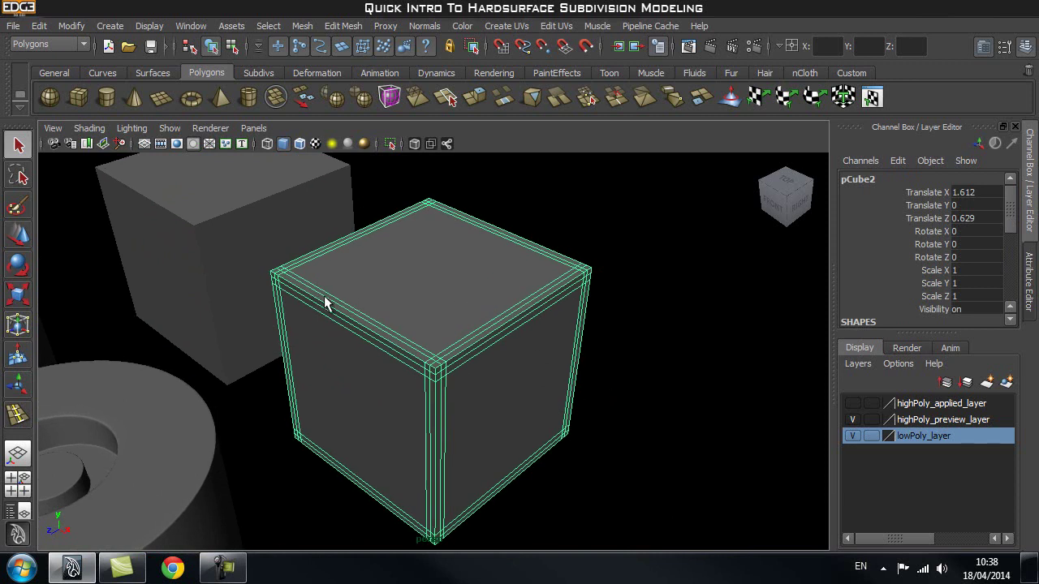
left_click_drag(431, 322, 463, 317, "alt")
- Turn smooth mesh preview back on for the high-poly preview cube and view its edges beside the low-poly cube
key("3")
left_click(661, 240)
left_click_drag(661, 241, 272, 191, "alt")
left_click_drag(260, 254, 357, 284, "alt")
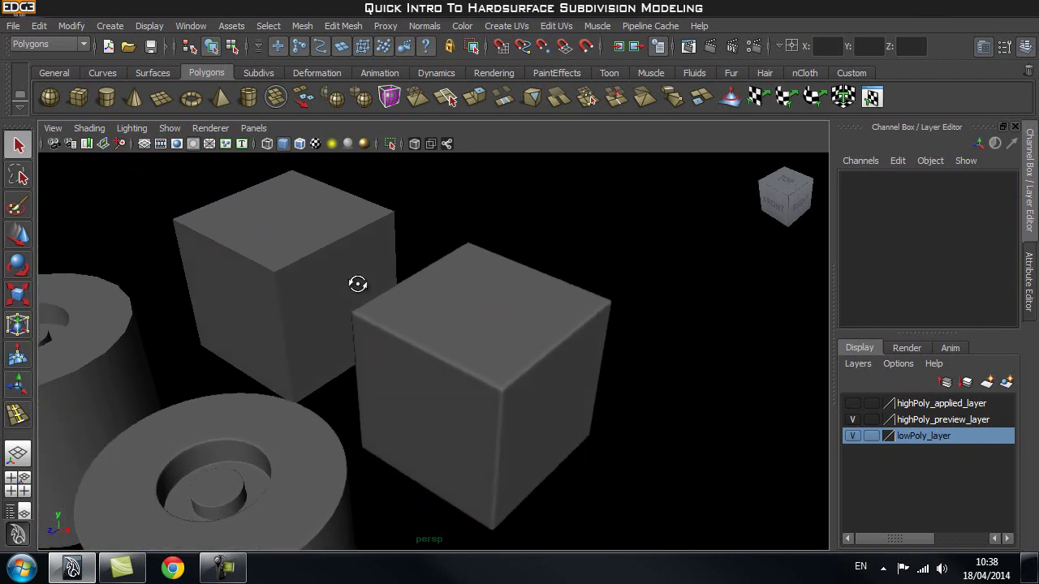
left_click_drag(291, 296, 304, 275, "alt")
left_click_drag(398, 294, 395, 249, "alt")
- Select the high-poly preview cube and the neighbouring objects to compare their wireframes
left_click(468, 331)
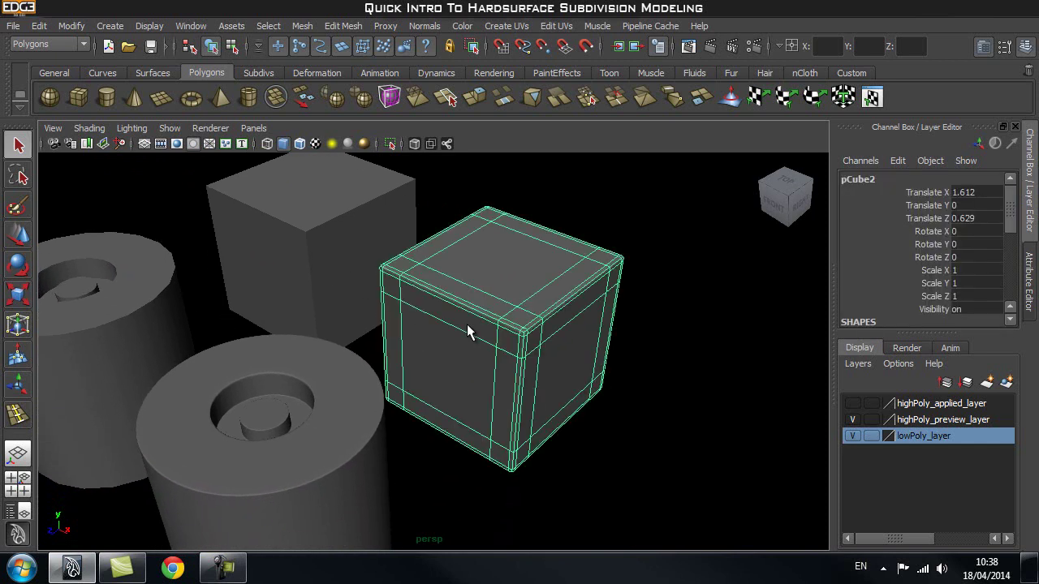
left_click(317, 364)
left_click(466, 299)
left_click_drag(614, 336, 572, 376, "alt")
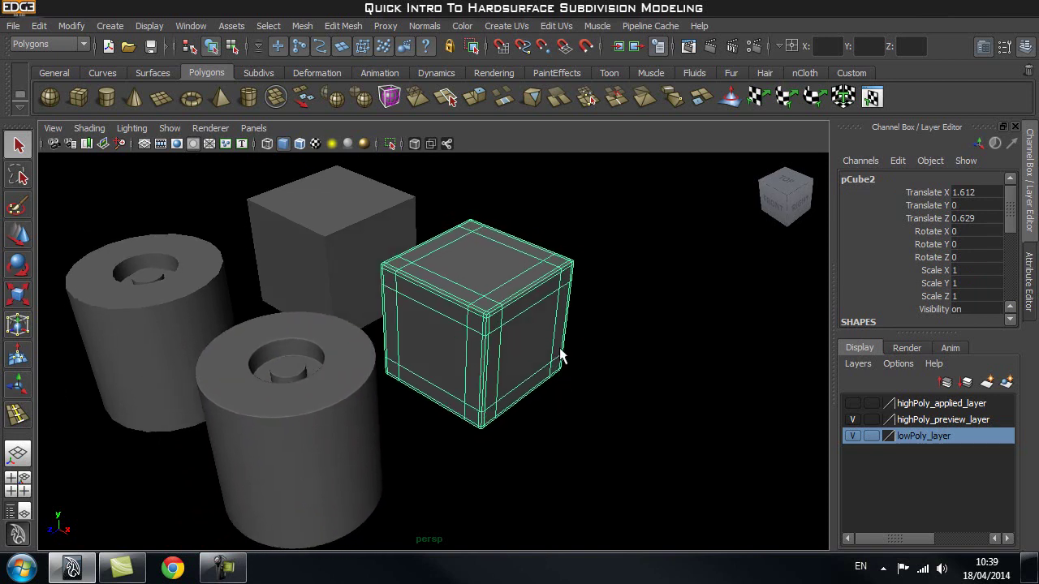
- Show the highPoly_applied_layer alongside the low-poly and preview layers, with its objects in view
left_click(852, 403)
left_click(633, 278)
left_click_drag(633, 278, 569, 347, "alt")
left_click_drag(506, 370, 497, 305, "alt")
- Select the preview cube and the applied high-poly cube in turn to compare them, and clear the selection
left_click(397, 274)
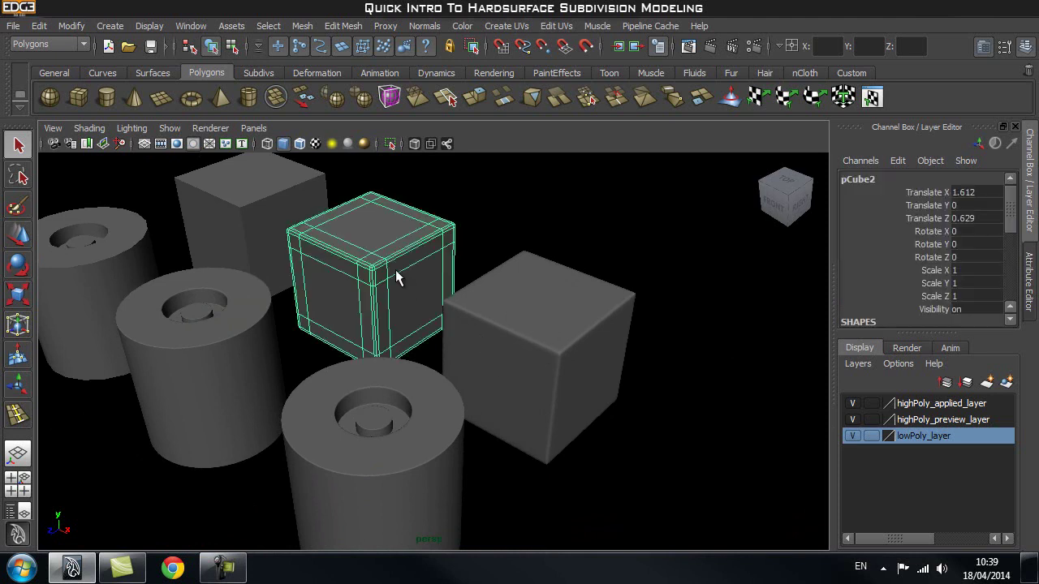
left_click(494, 318)
left_click(373, 278)
left_click(503, 234)
left_click_drag(504, 234, 524, 297, "alt")
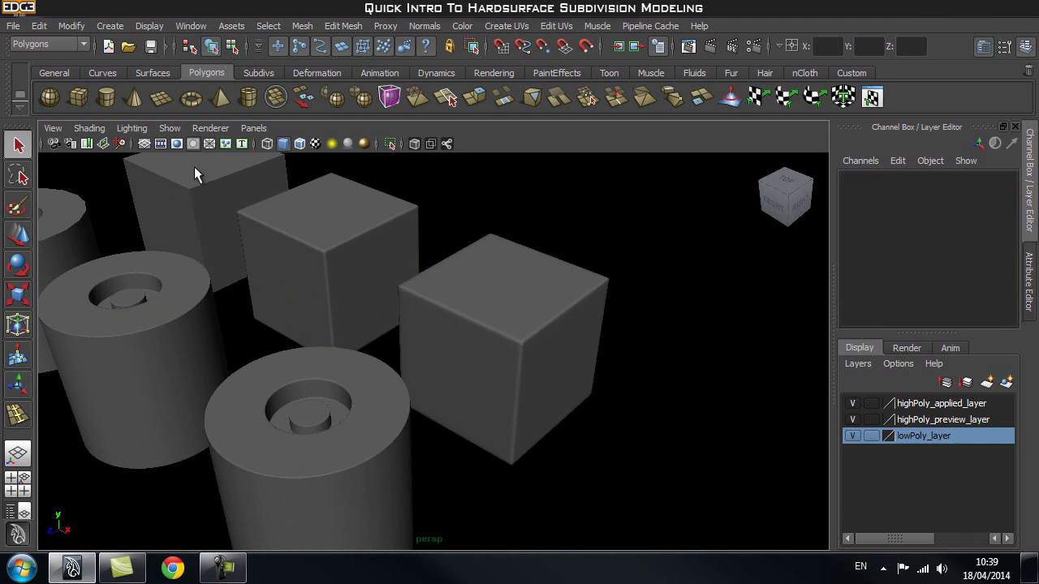
- Turn on wireframe on shaded in the viewport and inspect the topology of the applied high-poly cube
left_click(299, 146)
middle_click_drag(446, 290, 547, 291, "alt")
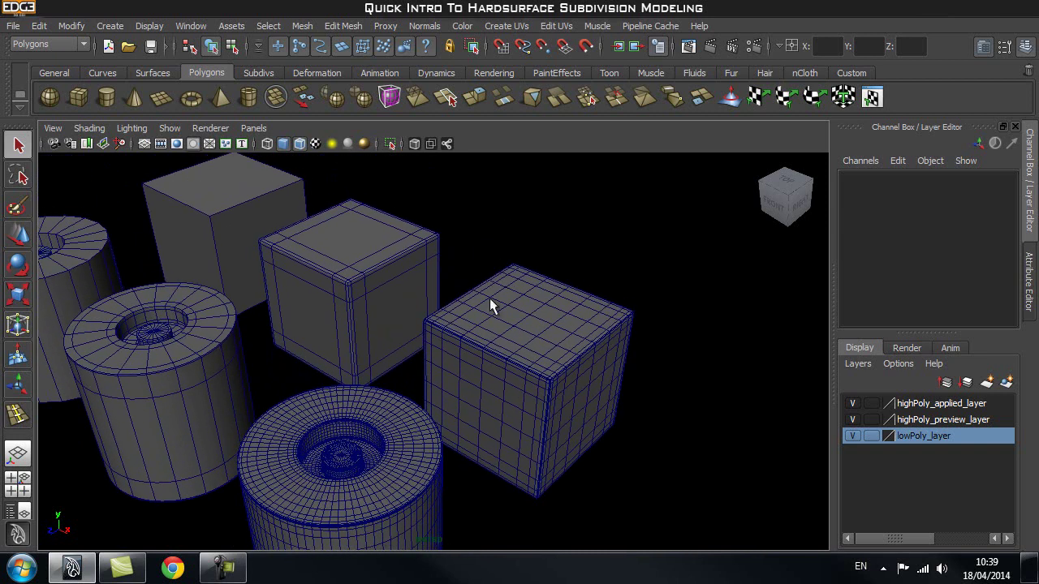
left_click(552, 329)
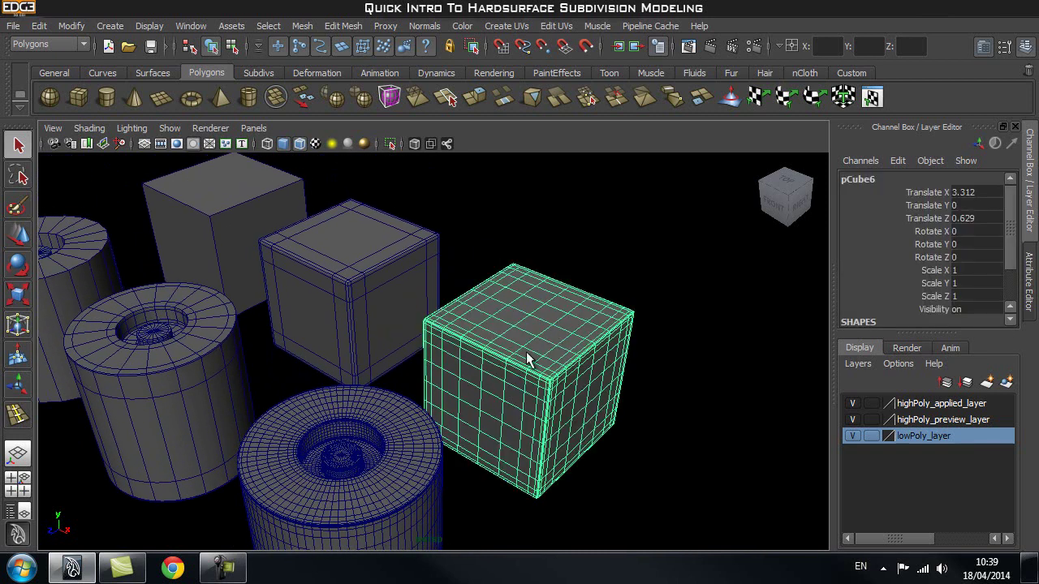
left_click(582, 252)
left_click(549, 331)
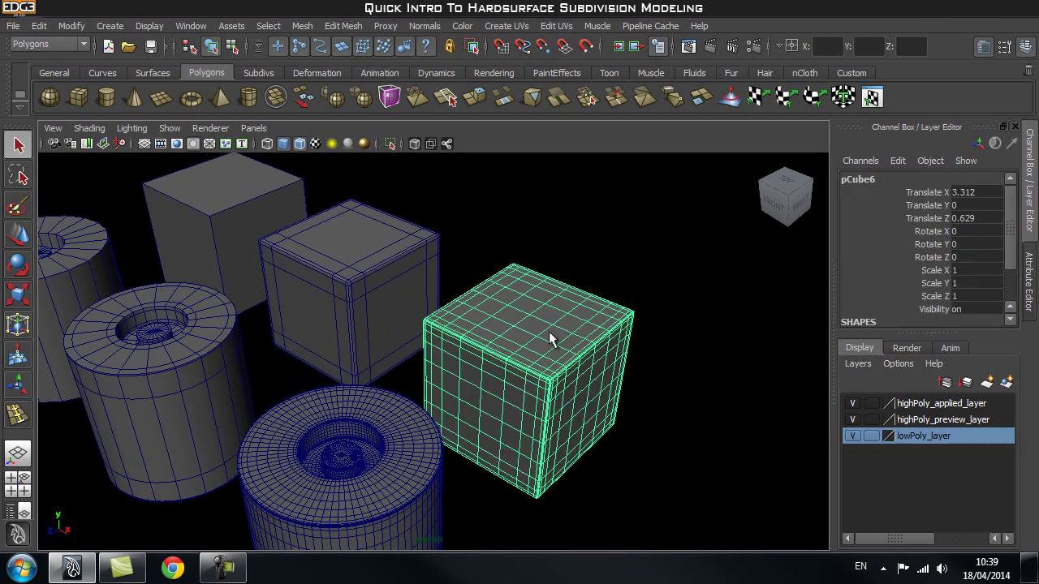
left_click(581, 249)
middle_click_drag(482, 250, 534, 274, "alt")
middle_click_drag(368, 307, 407, 315, "alt")
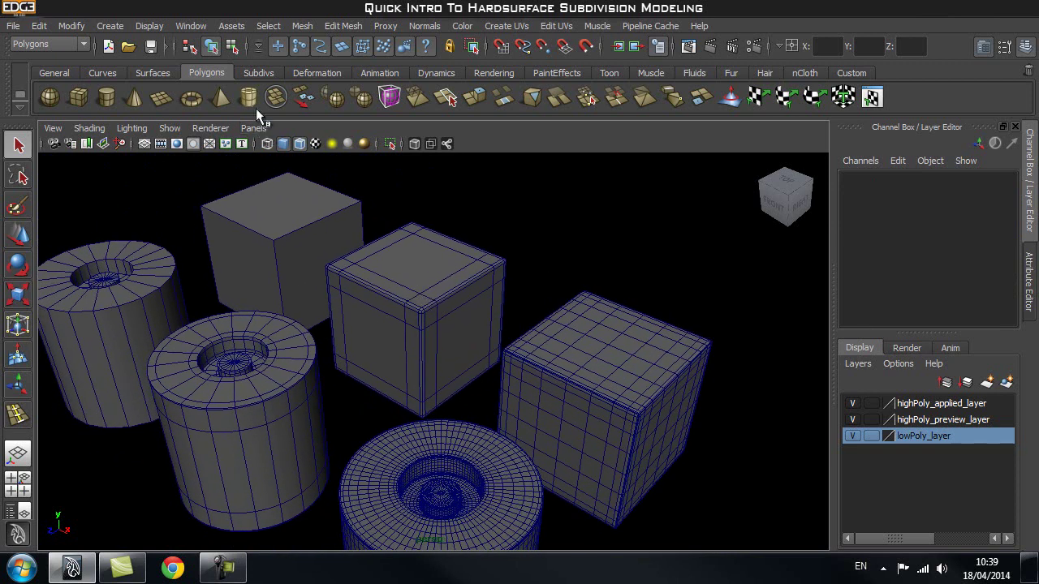
- Turn off smooth preview on the high-poly preview cube so its original low-poly cage is displayed
right_click_drag(353, 218, 422, 232, "alt")
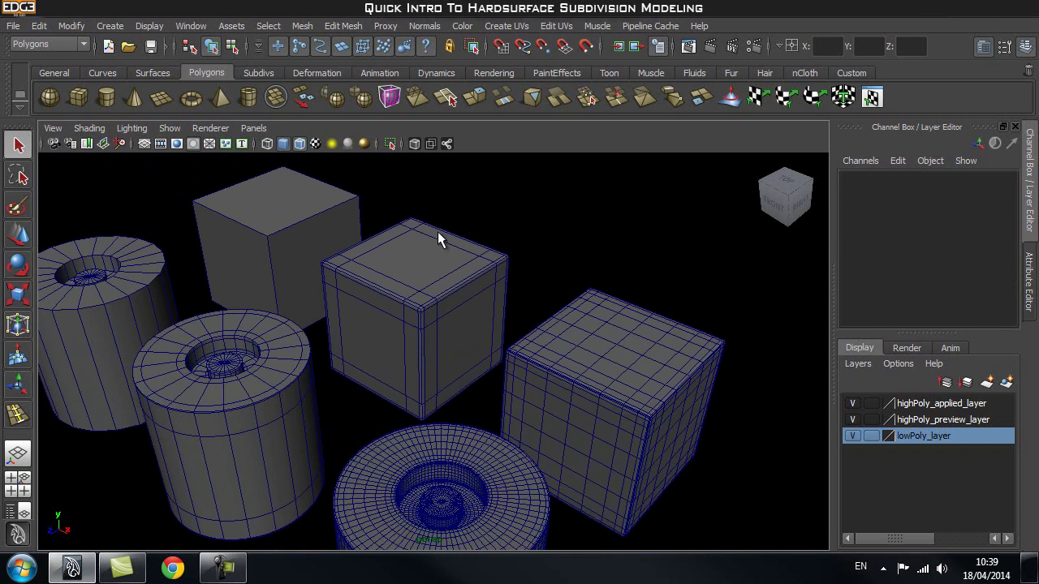
middle_click_drag(429, 289, 443, 256, "alt")
left_click_drag(425, 266, 423, 258, "alt")
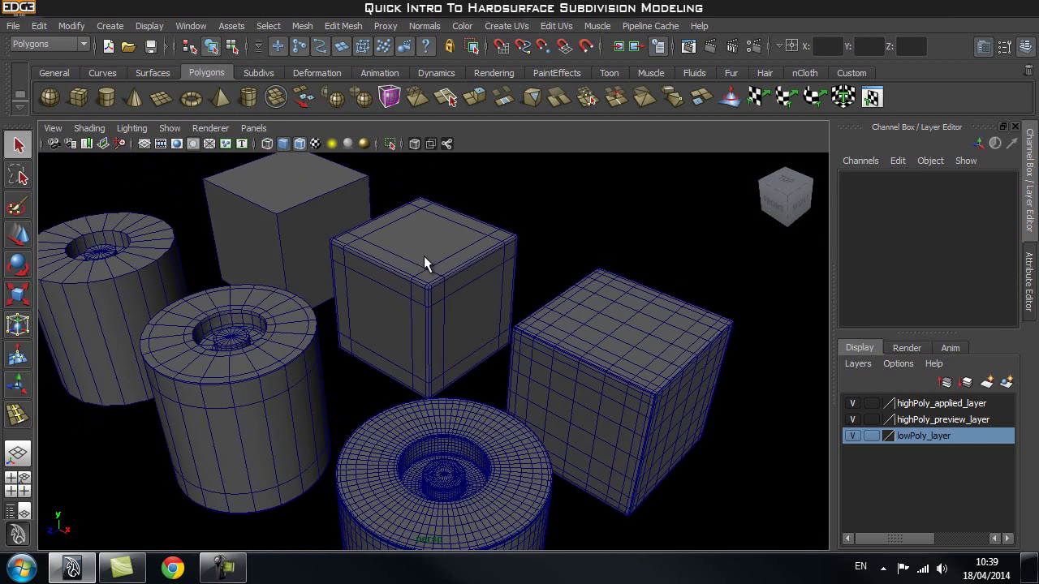
left_click(424, 264)
key("1")
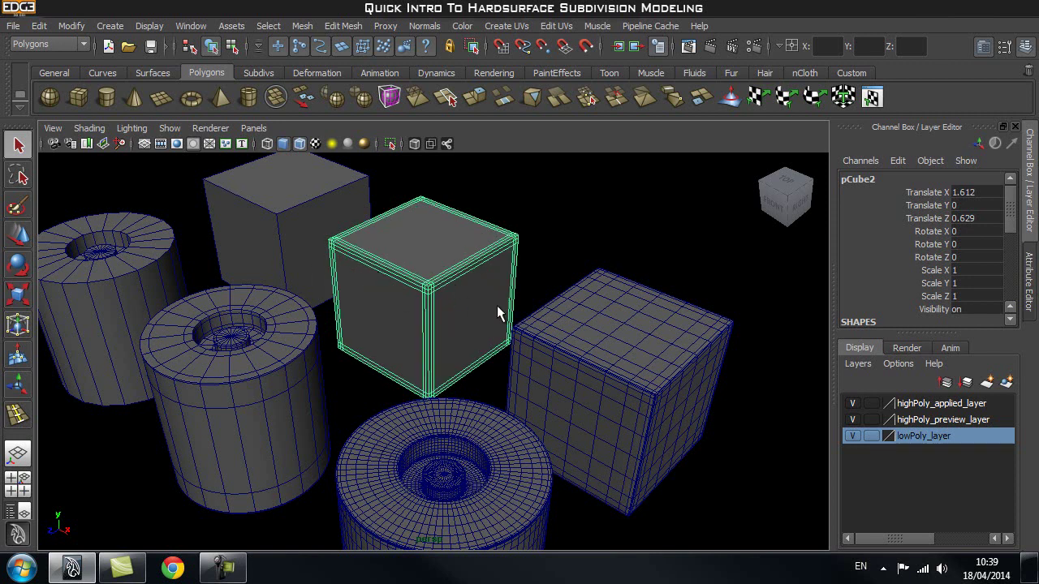
middle_click_drag(458, 183, 476, 208, "alt")
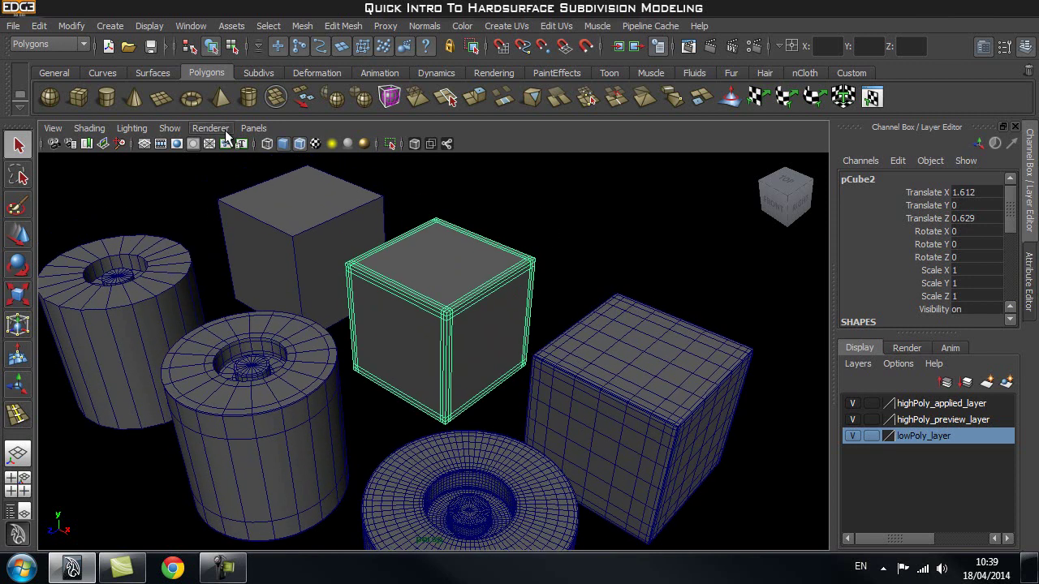
- Enable the Poly Count heads-up display in the viewport
left_click(143, 25)
mouse_move(177, 67)
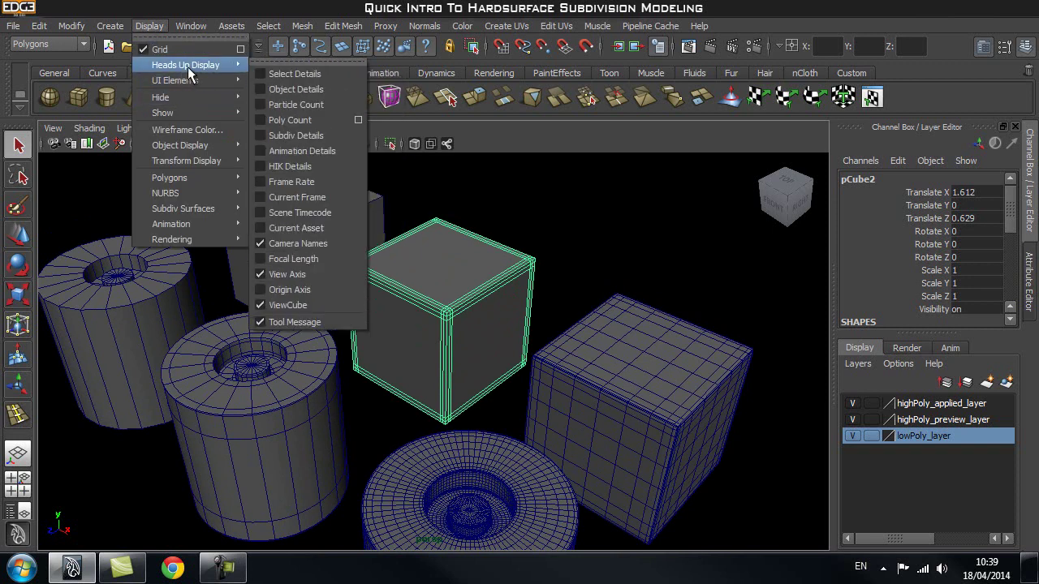
mouse_move(221, 74)
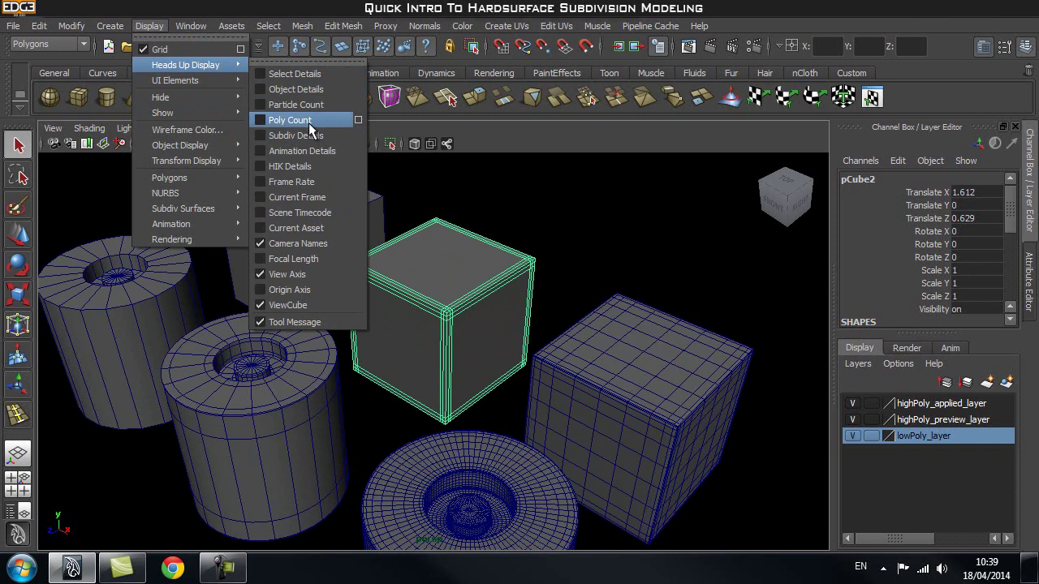
left_click(306, 123)
- Select the preview cube and the low-poly cylinder in turn to read their polygon counts
middle_click_drag(384, 195, 489, 255, "alt")
right_click_drag(394, 262, 420, 258, "alt")
left_click(420, 256)
left_click_drag(492, 246, 496, 244, "alt")
middle_click_drag(292, 340, 374, 257, "alt")
left_click(310, 324)
right_click_drag(310, 324, 293, 329, "alt")
middle_click_drag(323, 307, 308, 321, "alt")
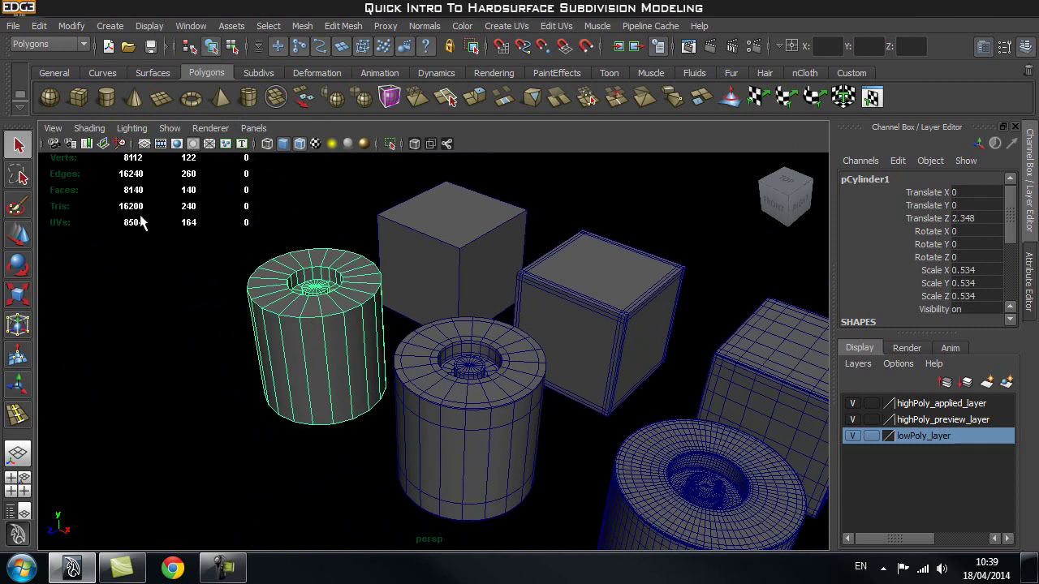
middle_click_drag(309, 283, 250, 252, "alt")
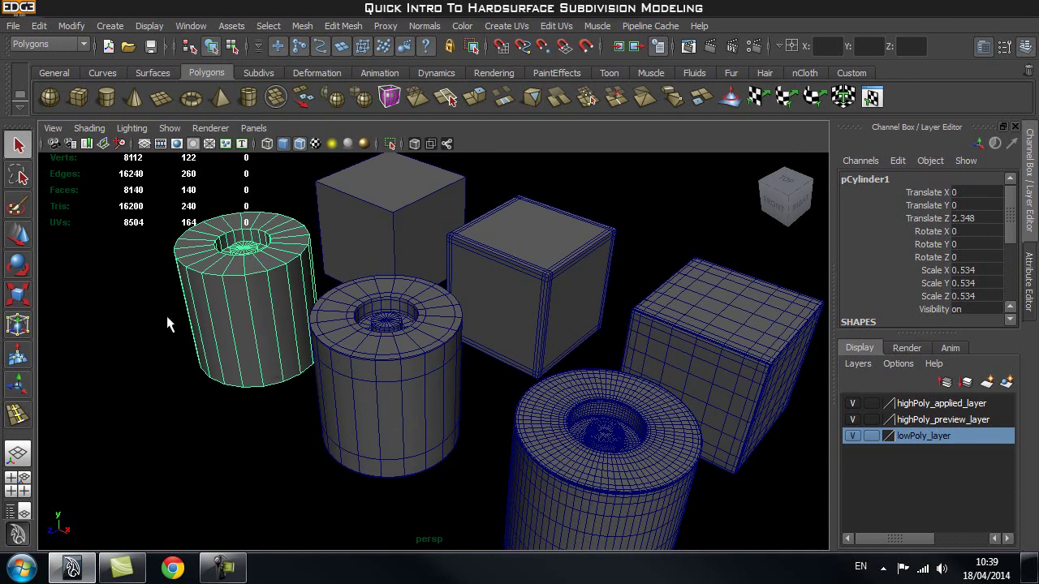
middle_click_drag(167, 305, 257, 310, "alt")
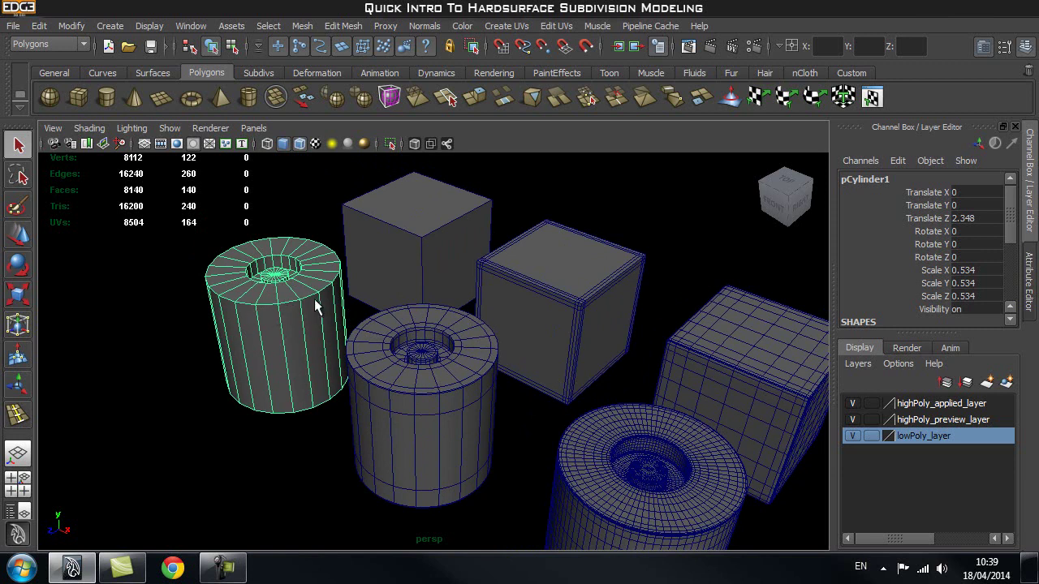
- Compare the polygon counts of the preview cylinder and the applied high-poly cylinder, ending with the preview cylinder selected
middle_click_drag(366, 378, 363, 339, "alt")
left_click(378, 386)
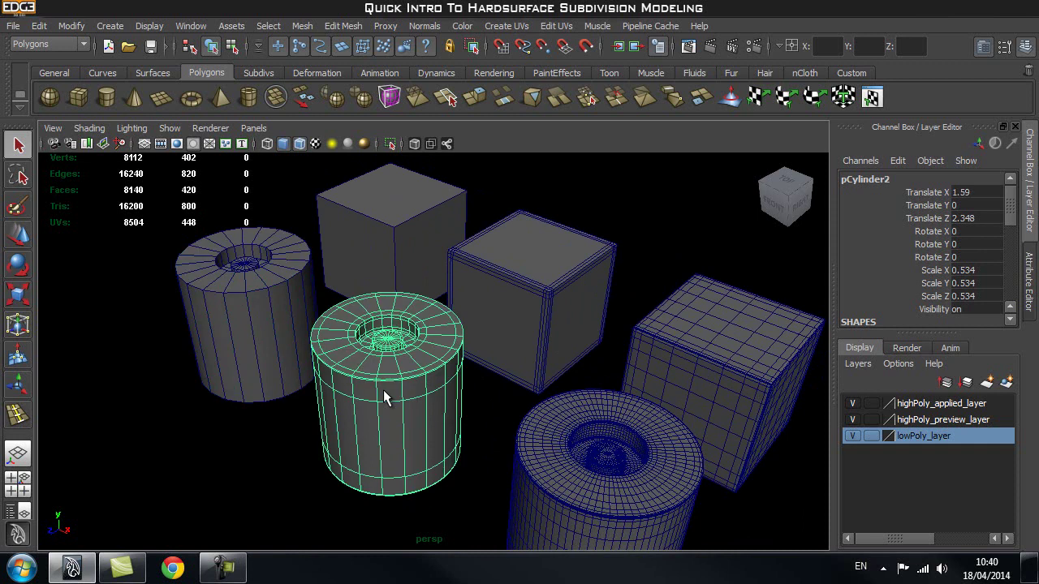
middle_click_drag(331, 386, 312, 385, "alt")
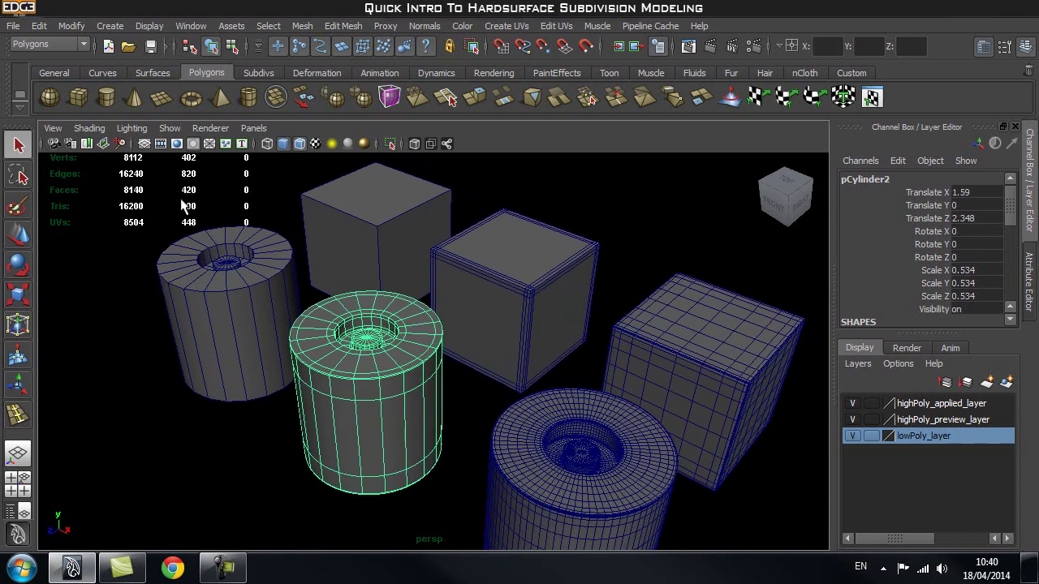
middle_click_drag(460, 422, 385, 370, "alt")
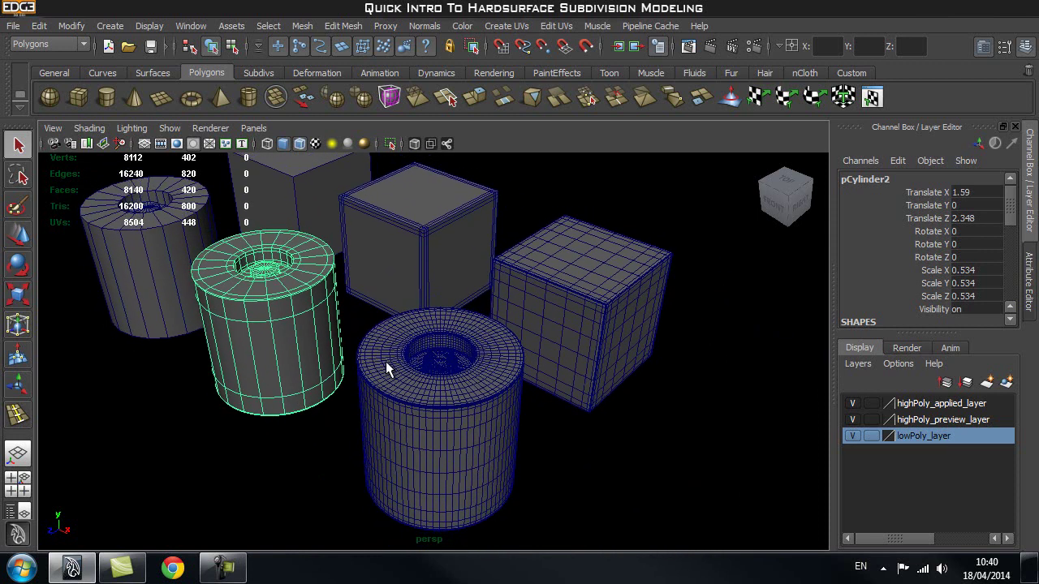
left_click(447, 396)
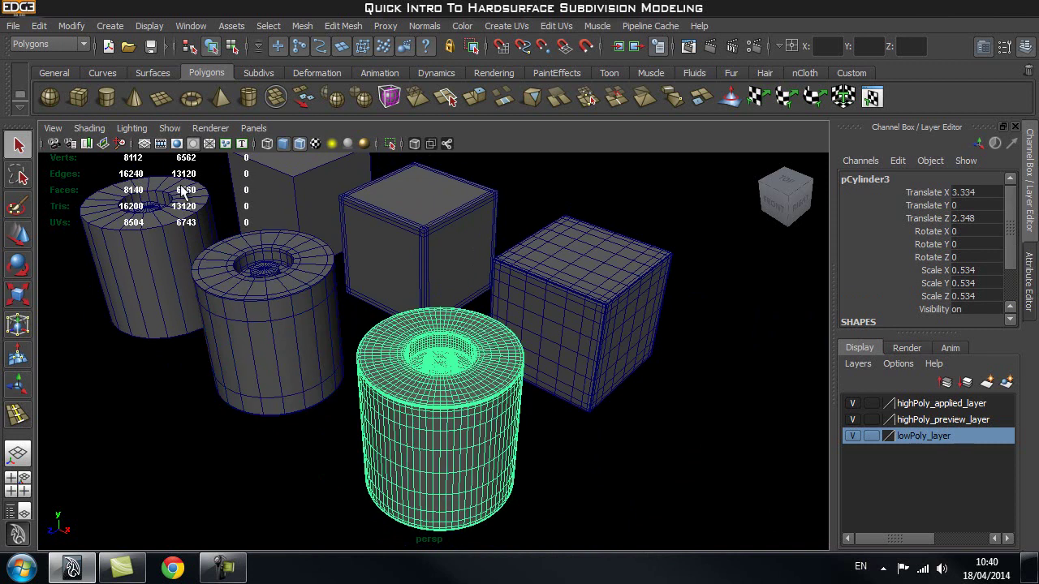
middle_click_drag(339, 259, 387, 302, "alt")
middle_click_drag(312, 340, 345, 358, "alt")
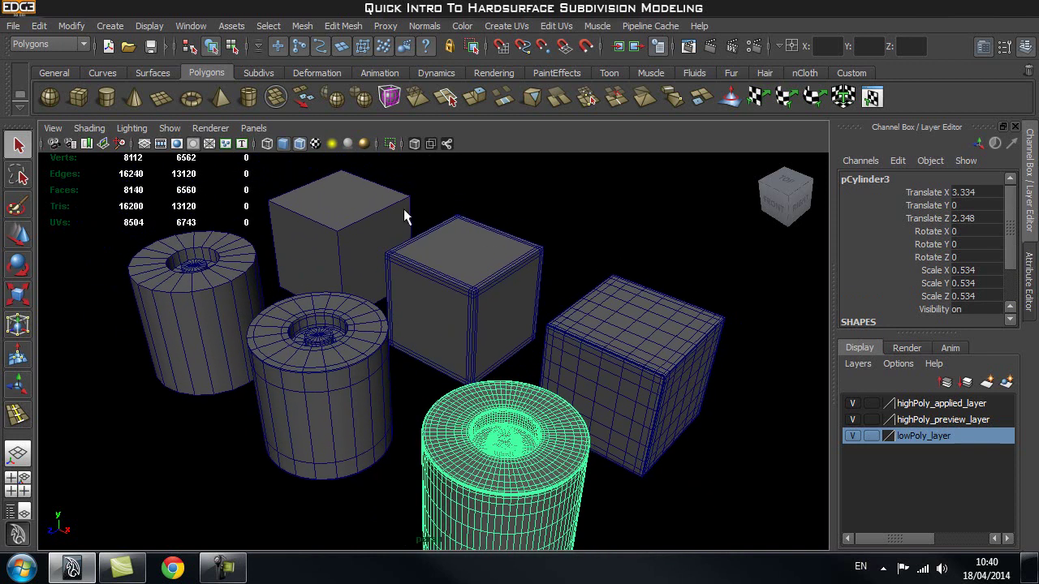
left_click(369, 345)
middle_click_drag(492, 405, 412, 369, "alt")
right_click_drag(514, 268, 494, 255, "alt")
middle_click_drag(494, 255, 496, 267, "alt")
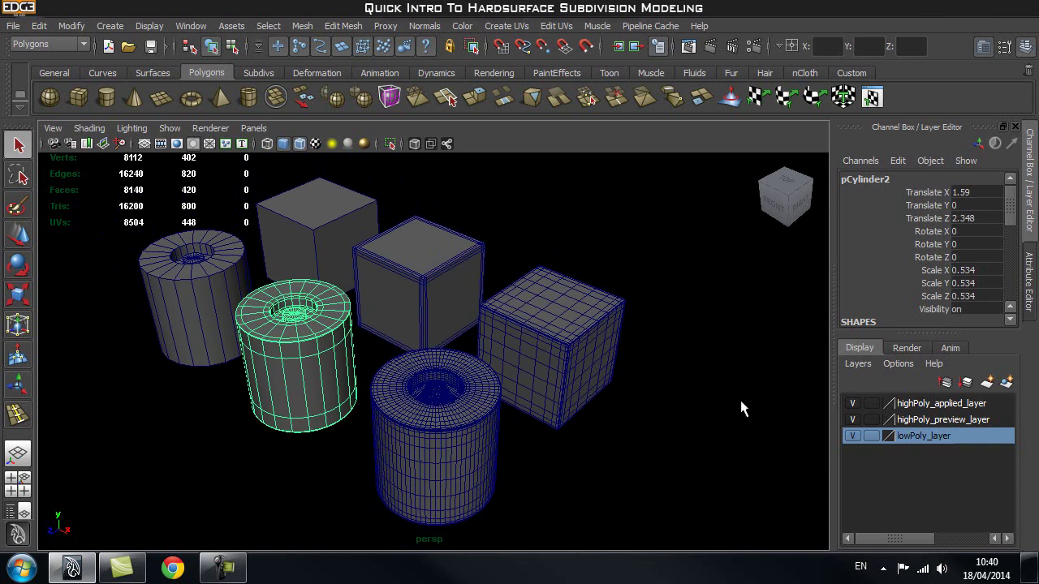
- Hide the lowPoly_layer, highPoly_preview_layer and highPoly_applied_layer, and clear the selection
left_click(852, 436)
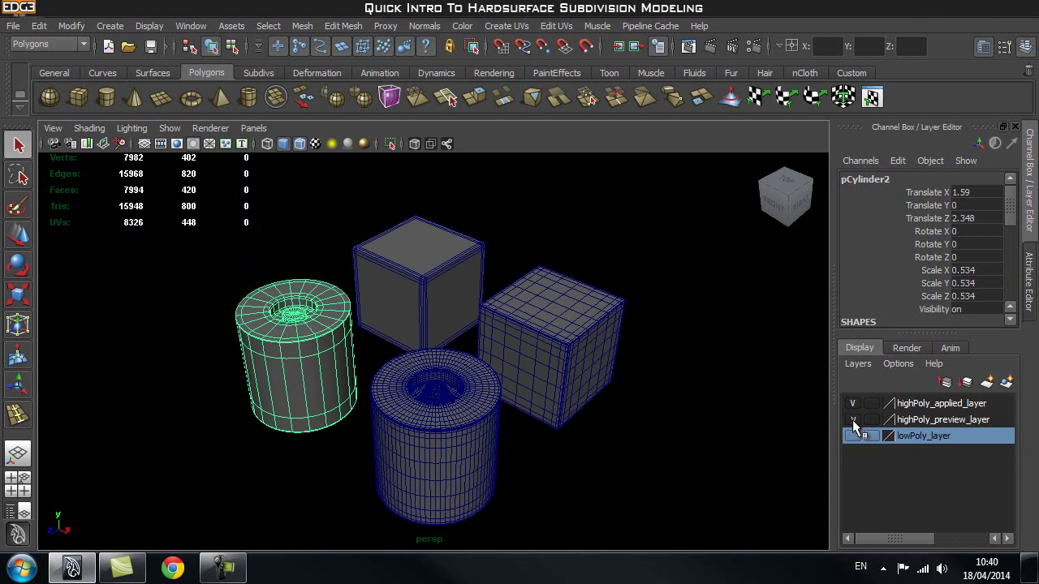
left_click(852, 420)
left_click(852, 403)
left_click(443, 332)
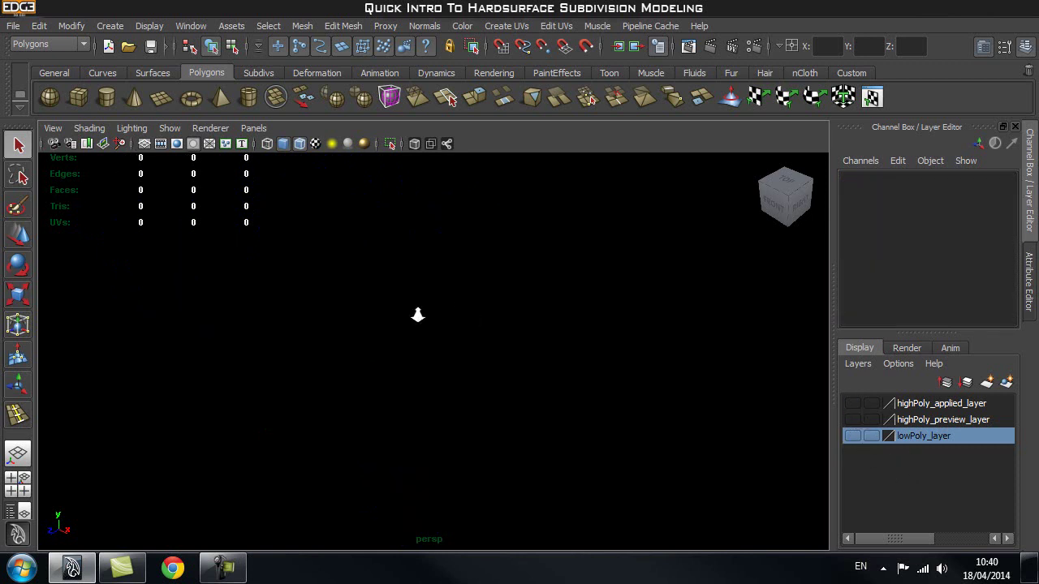
- Create a polygon cube at the origin, frame it in the viewport and deselect it
left_click(78, 95)
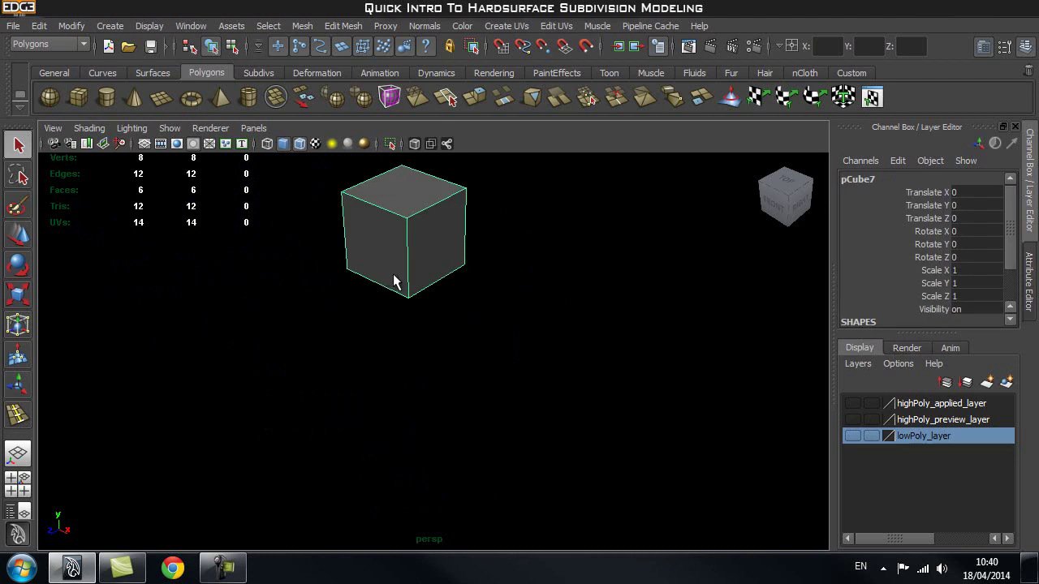
key("f")
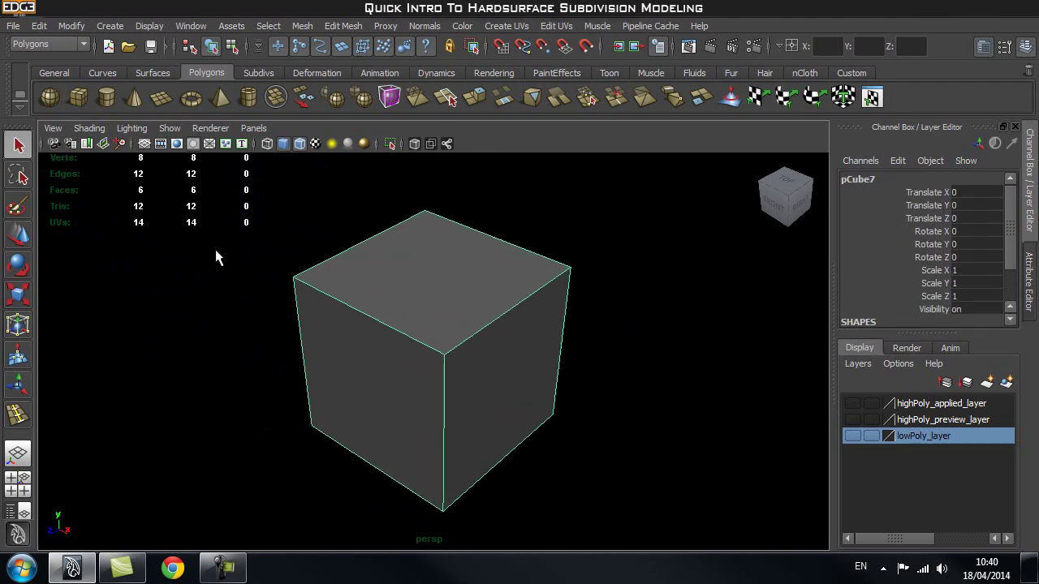
left_click_drag(537, 408, 496, 379, "alt")
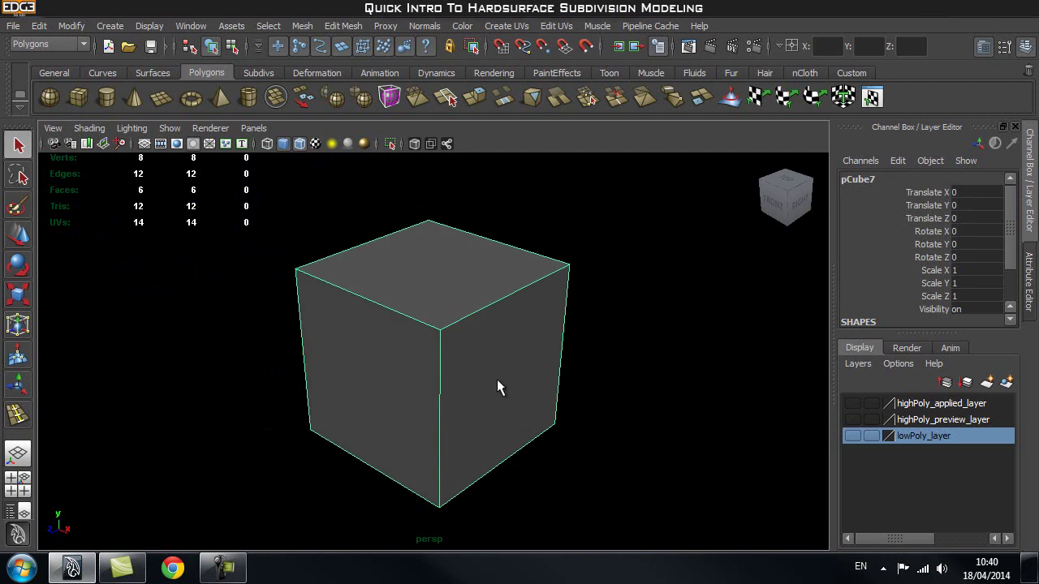
left_click(625, 329)
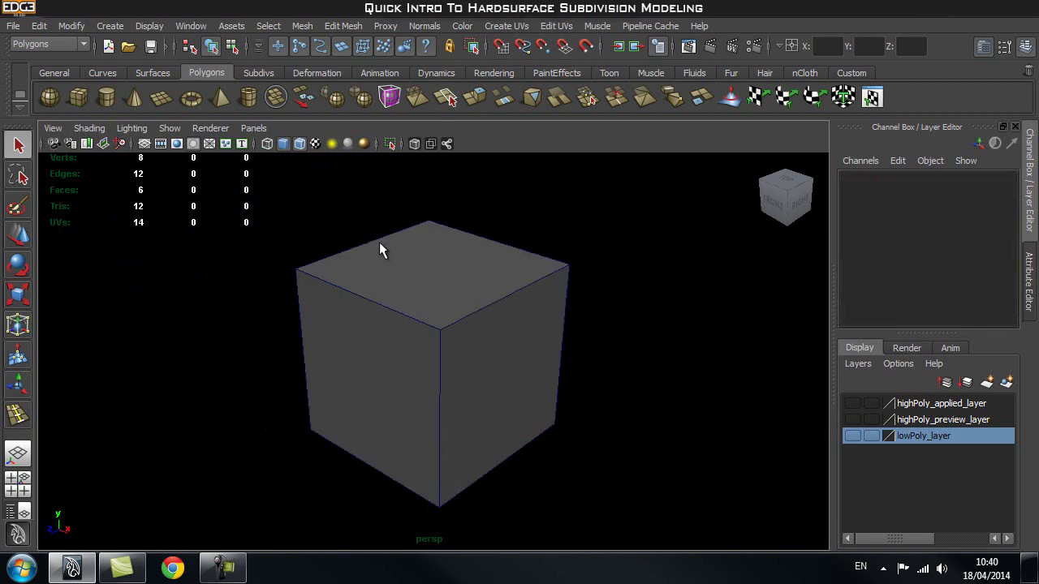
- Turn on smooth mesh preview for the new cube and inspect the rounded shape from several angles
left_click(464, 329)
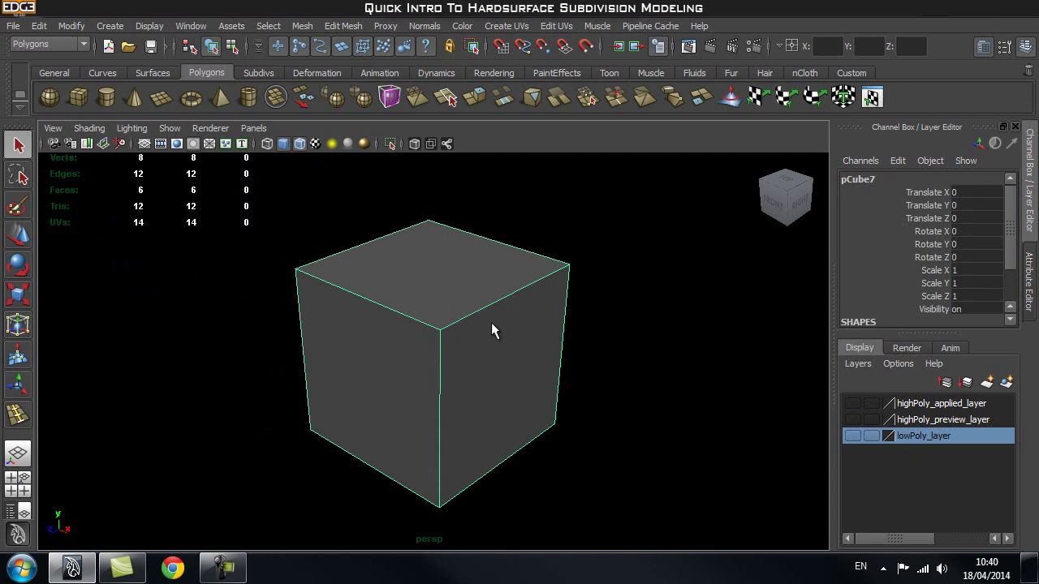
key("3")
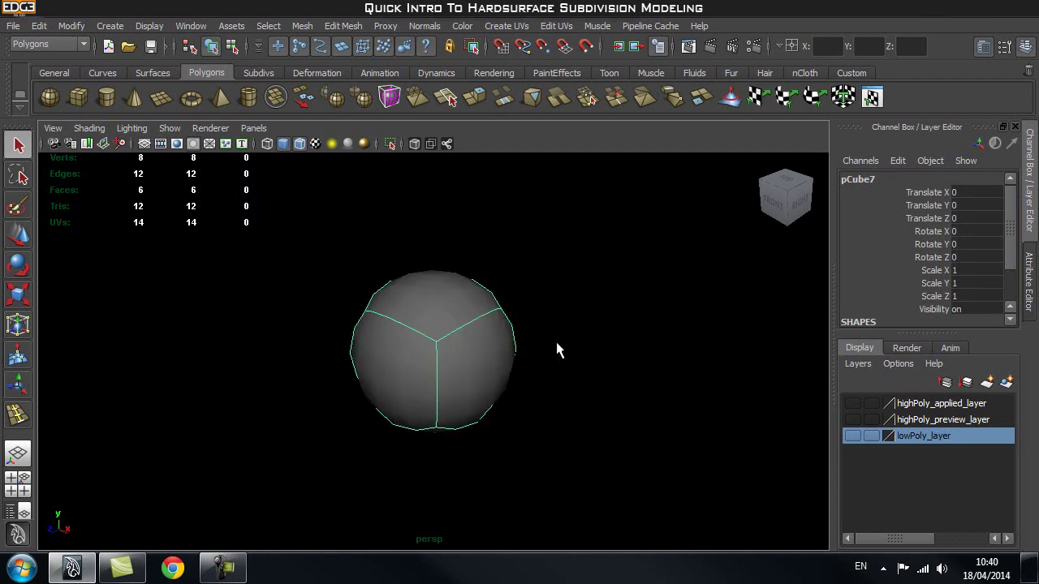
left_click(595, 325)
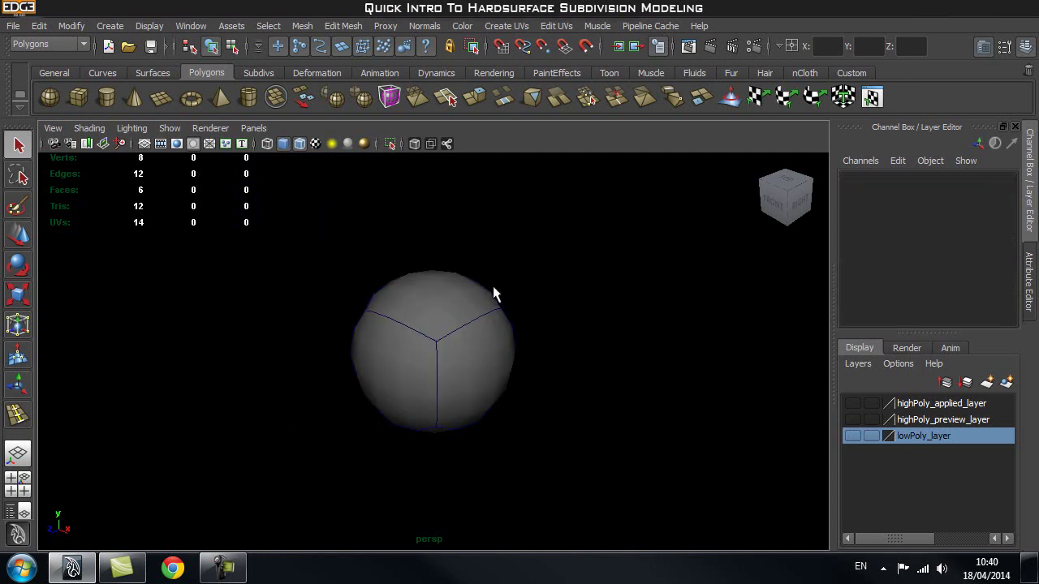
left_click_drag(523, 369, 469, 364, "alt")
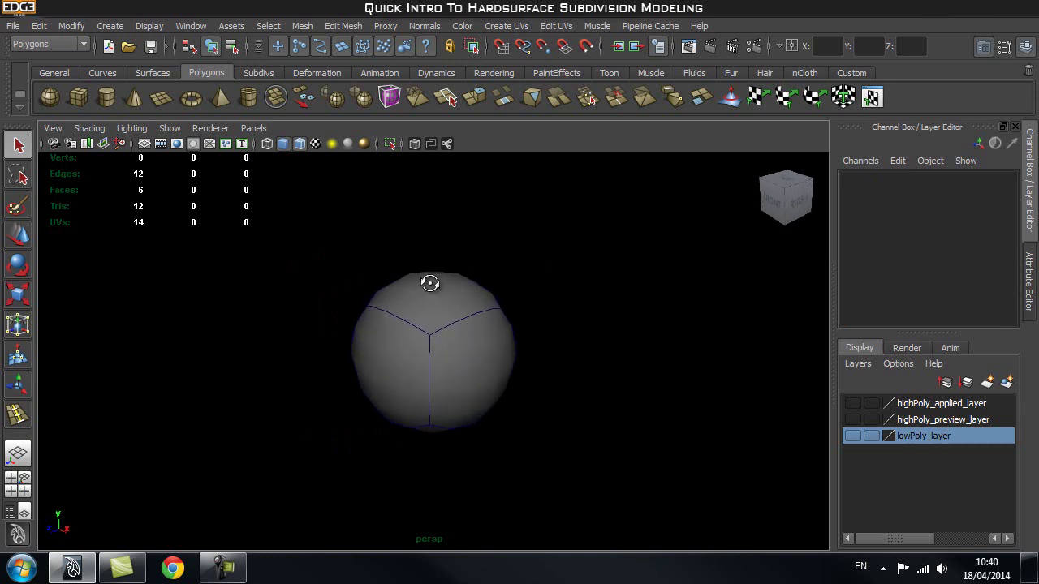
left_click_drag(415, 276, 498, 302, "alt")
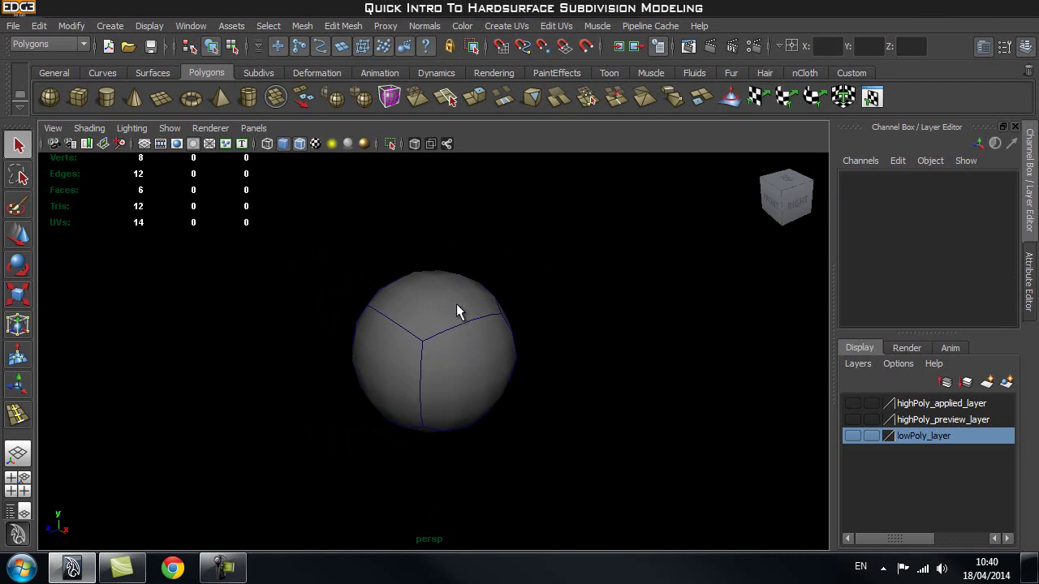
left_click_drag(419, 308, 430, 308, "alt")
- Toggle the cube between its unsmoothed display and smooth preview to compare the two
left_click(435, 306)
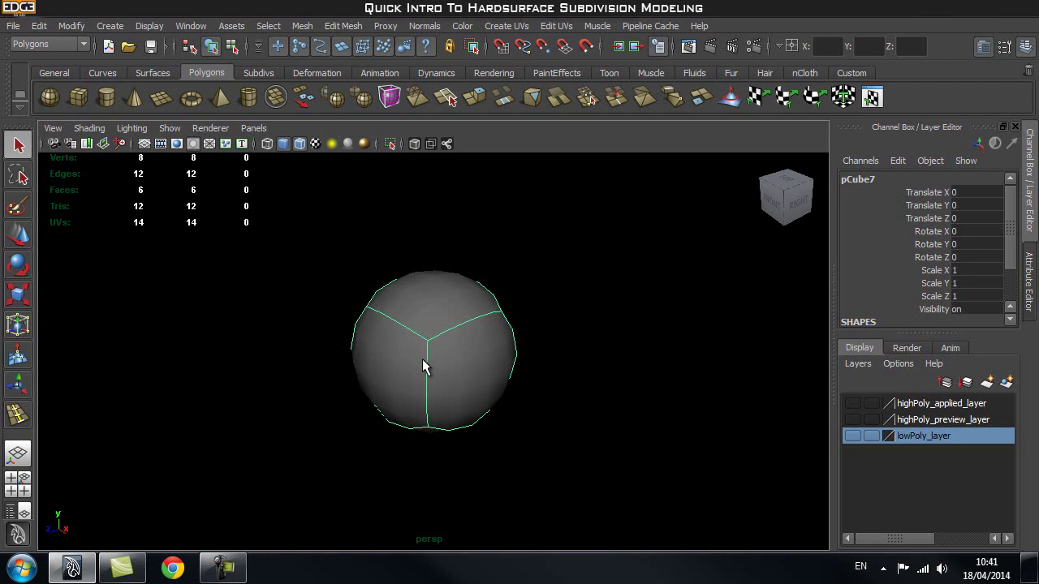
key("1")
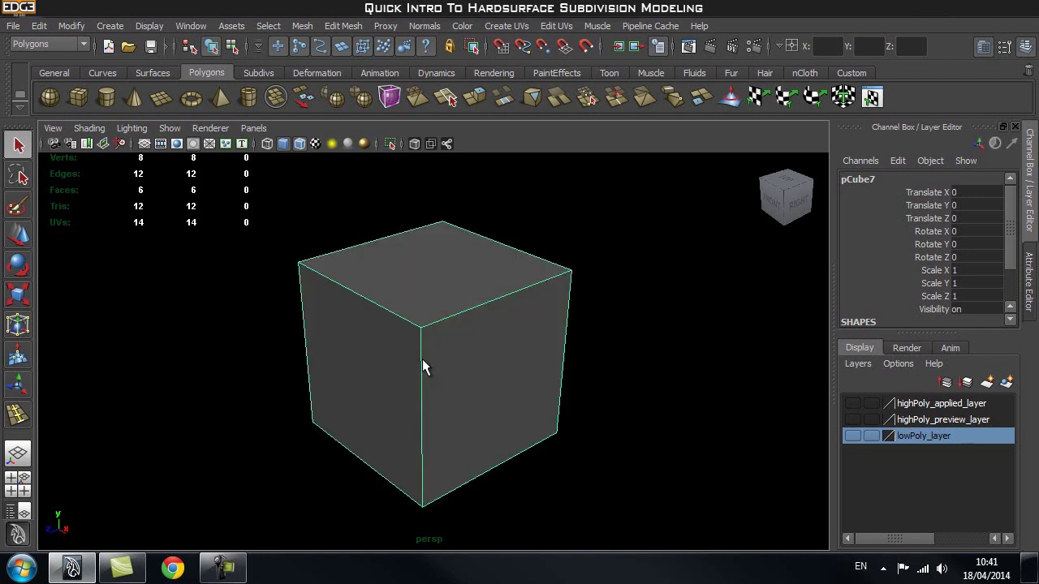
key("3")
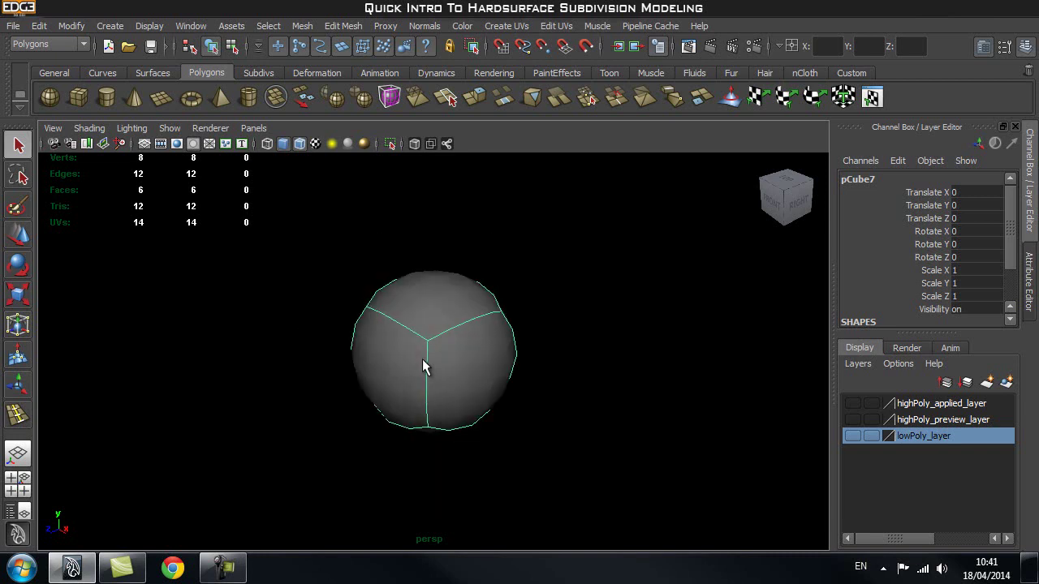
- Raise the cube's smooth preview subdivision by two levels and inspect the result
key("Page_Up")
key("Page_Up")
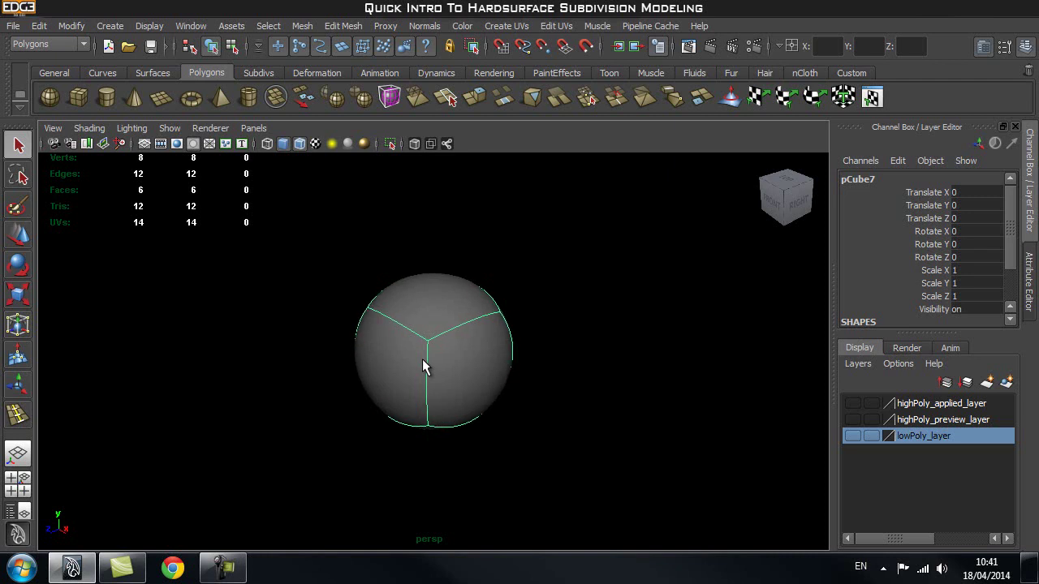
left_click(576, 299)
left_click_drag(424, 349, 441, 332, "alt")
left_click(473, 329)
- Lower the cube's smooth preview subdivision by three levels, raise it again by two, and inspect the rounded shape
key("Page_Down")
key("Page_Down")
key("Page_Down")
key("Page_Up")
key("Page_Up")
left_click(591, 305)
left_click(463, 333)
right_click_drag(582, 281, 517, 291, "alt")
left_click_drag(519, 299, 512, 297, "alt")
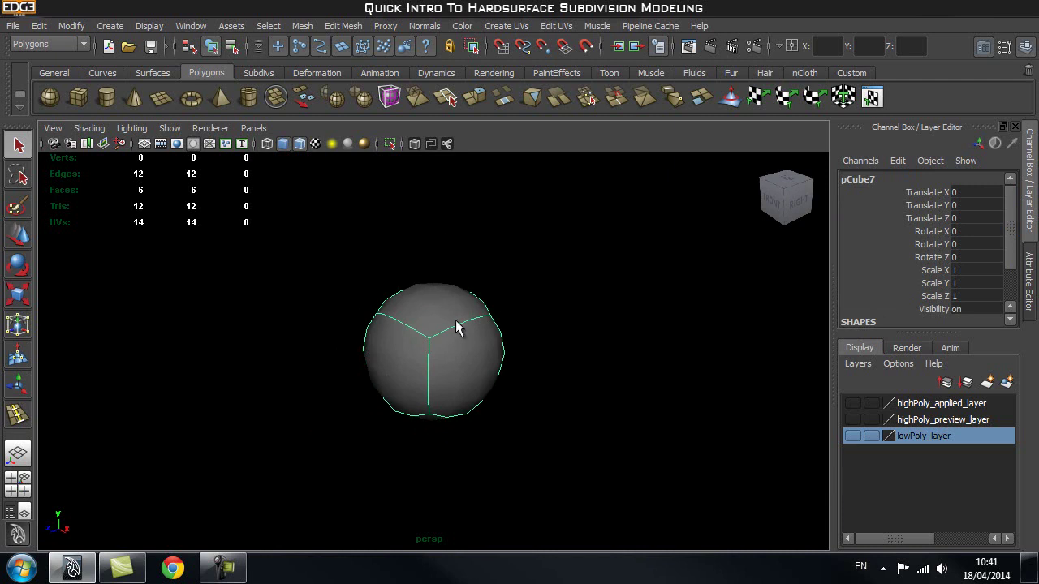
- Return the cube to its unsmoothed display and deselect it
key("1")
left_click(599, 321)
left_click_drag(600, 320, 589, 337, "alt")
- Duplicate the cube and move the copy about 1.64 units along the X axis
left_click(531, 348)
key("ctrl+d")
right_click_drag(644, 353, 420, 375, "alt")
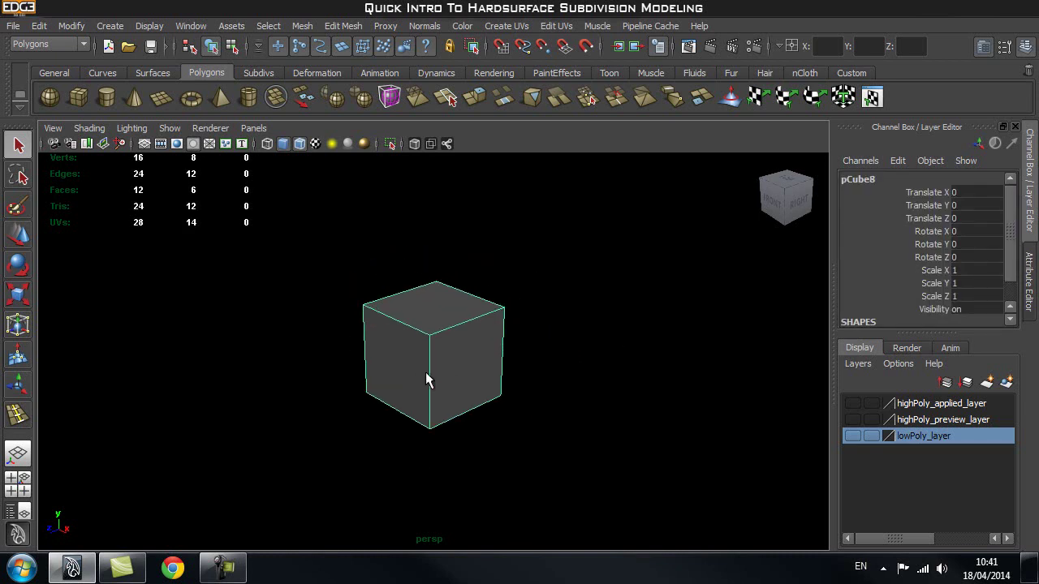
key("w")
left_click_drag(475, 395, 598, 433)
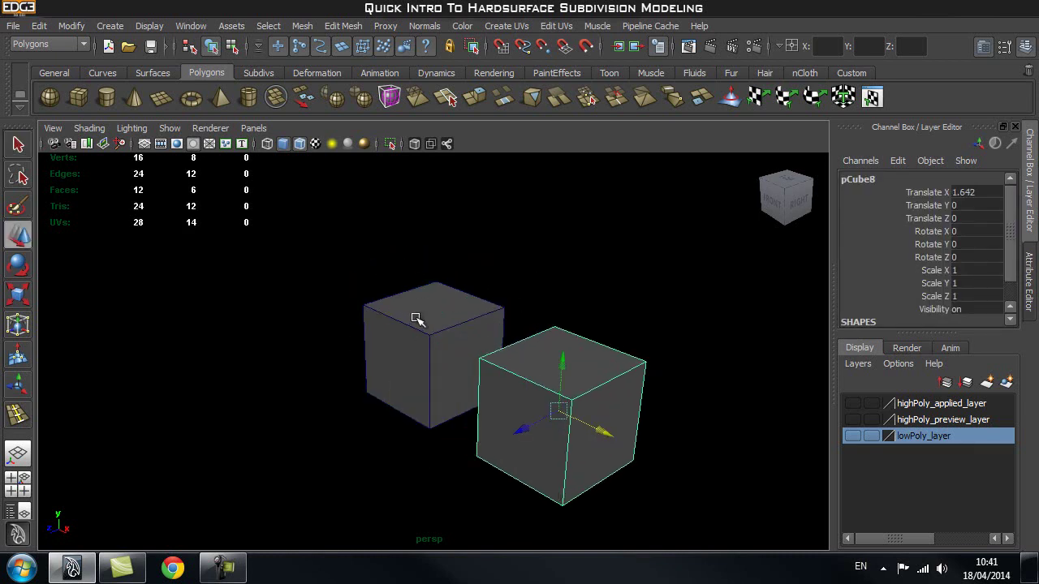
- Turn on smooth mesh preview for both the original cube and its copy
left_click(417, 318)
key("3")
left_click(528, 332)
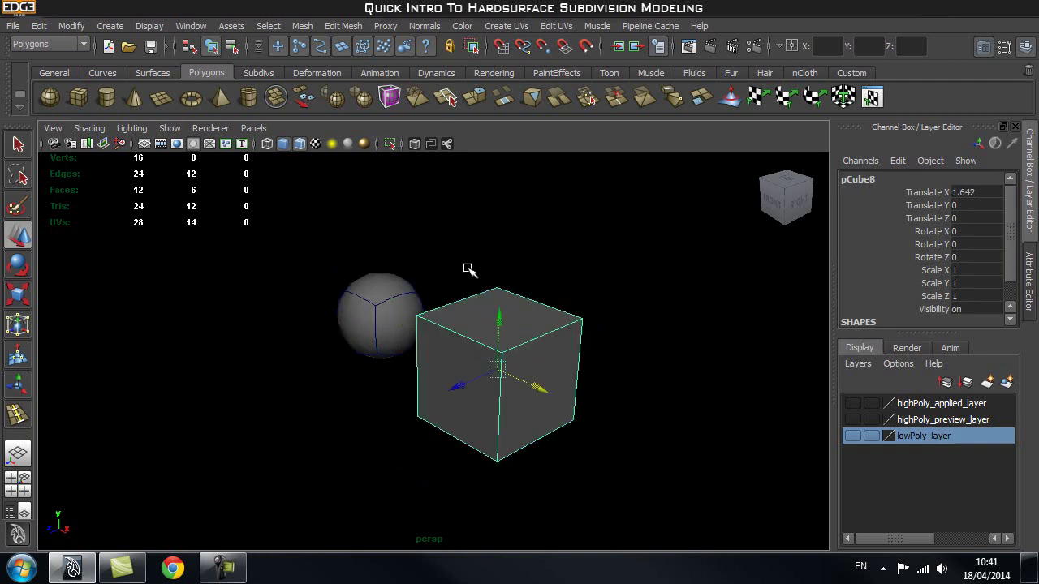
key("3")
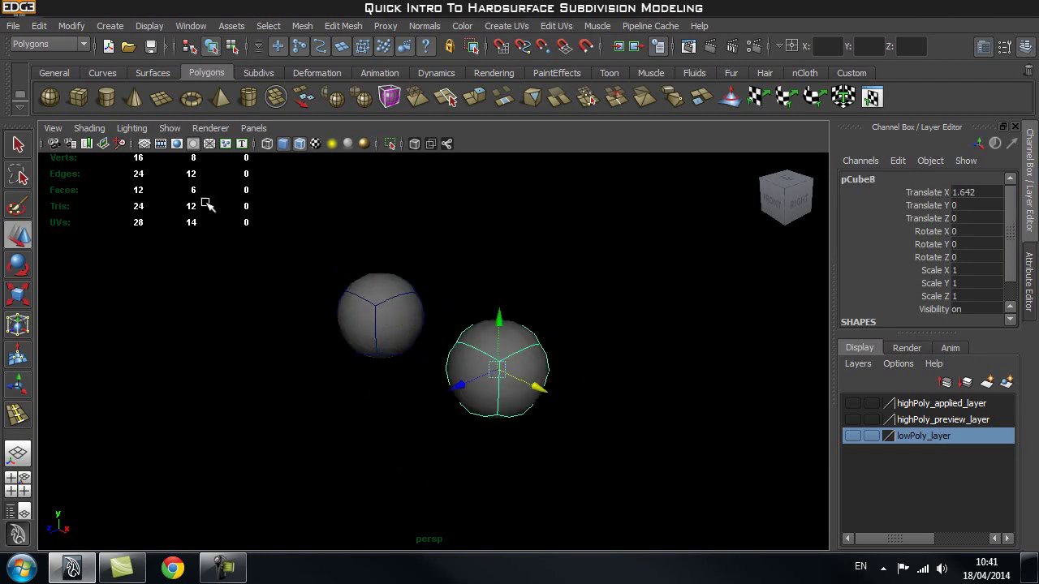
- Convert the copied cube's smooth mesh preview to polygons and deselect it
left_click(64, 24)
mouse_move(119, 273)
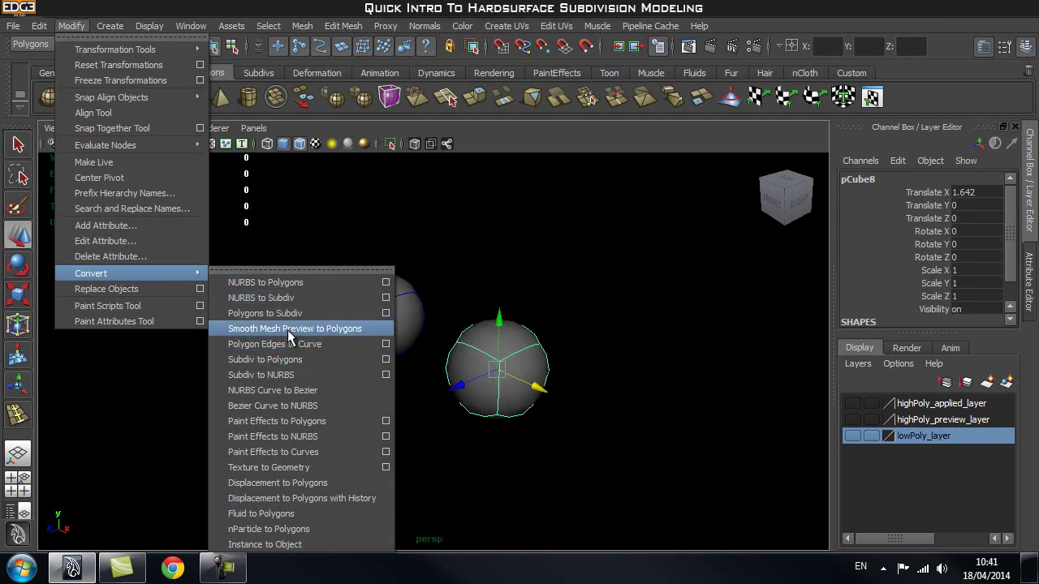
left_click(349, 328)
left_click(543, 274)
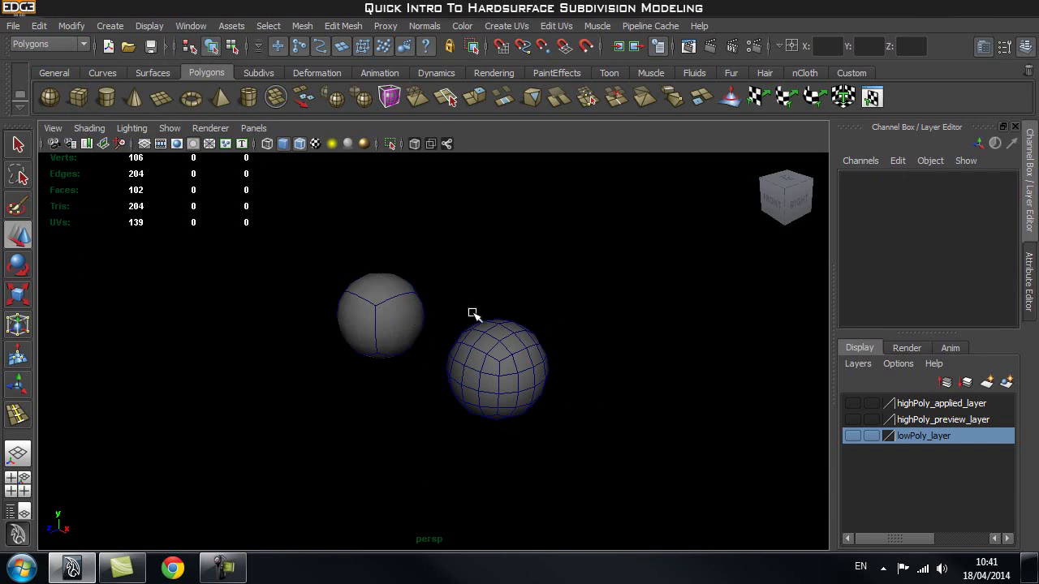
right_click_drag(419, 322, 470, 288, "alt")
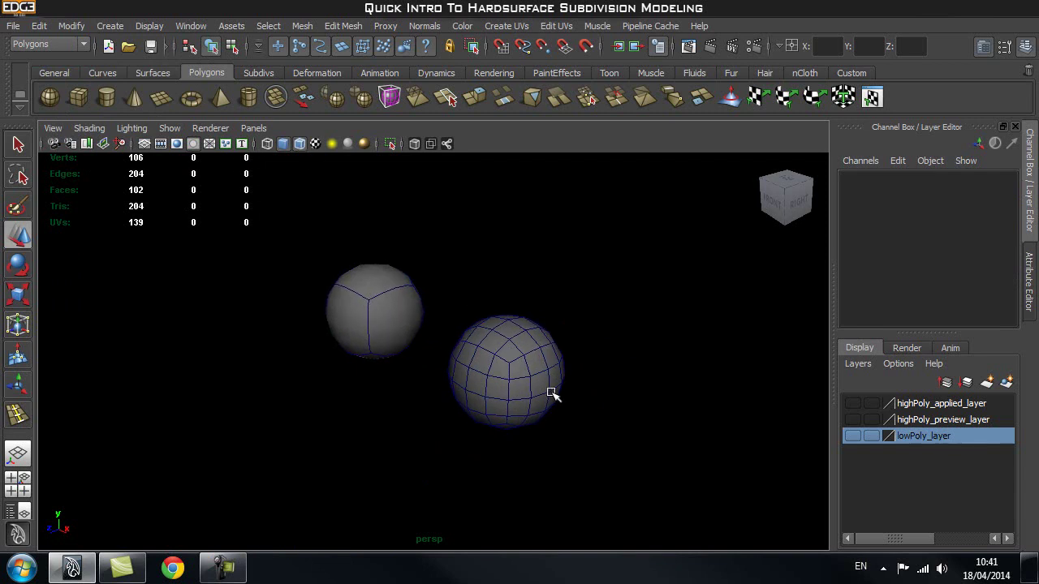
- Compare the polygon counts of the converted copy and the original smooth-preview cube
left_click(517, 365)
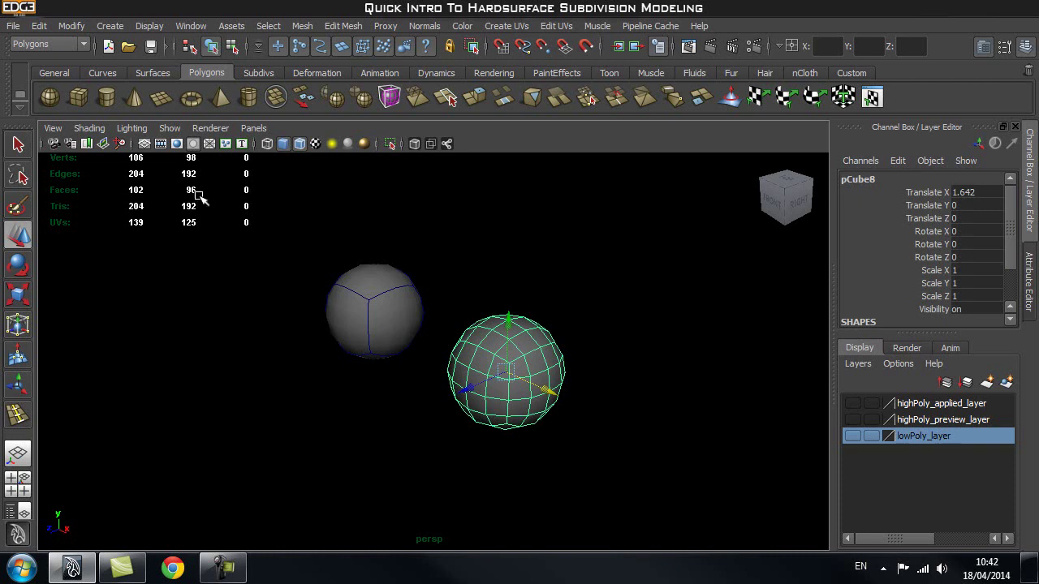
left_click(426, 203)
left_click(379, 268)
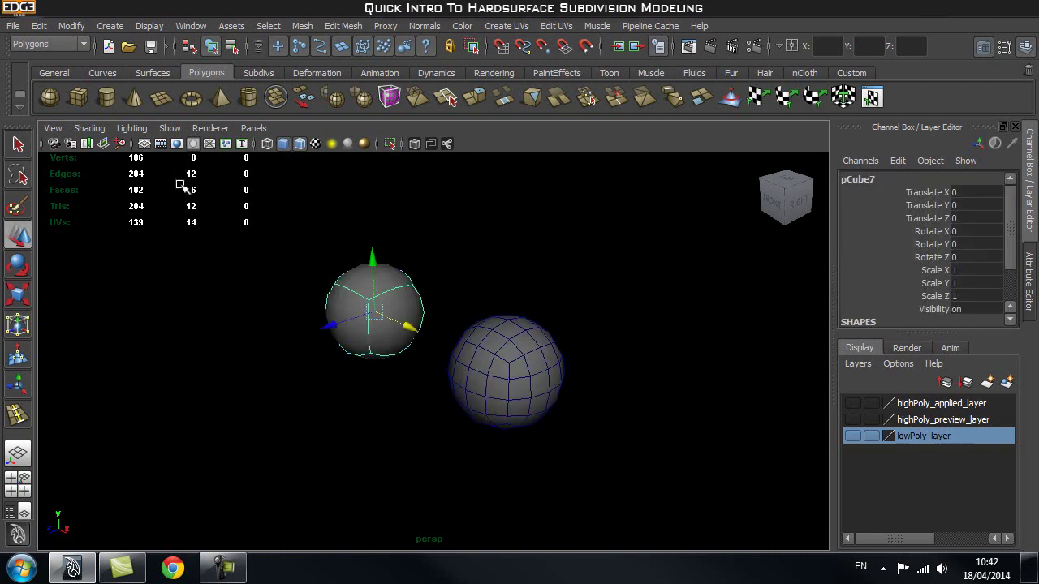
left_click(501, 375)
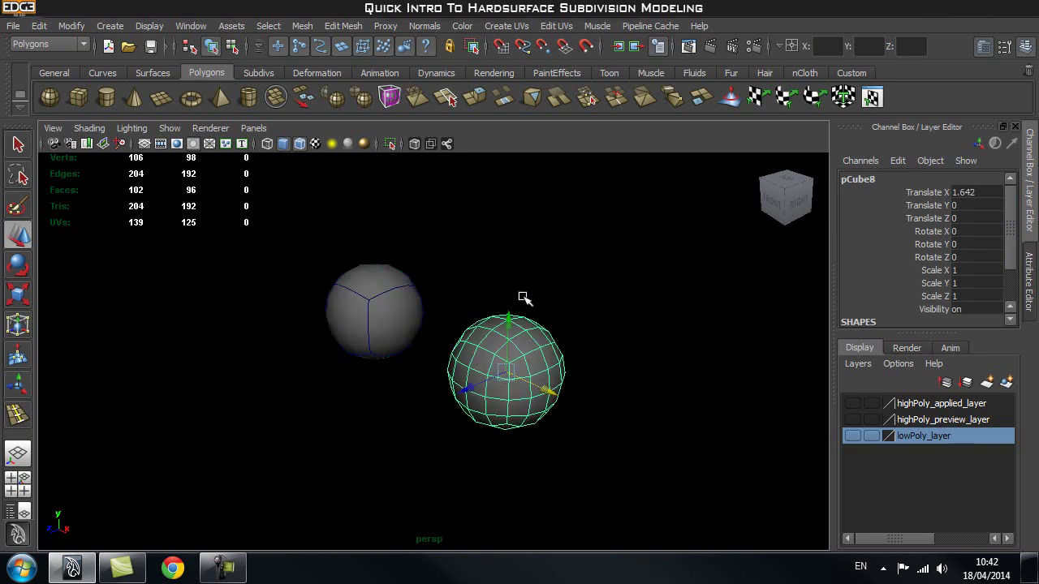
- Undo the conversion of the copied cube's smooth mesh preview to polygons
key("ctrl+z")
key("ctrl+z")
key("ctrl+z")
key("ctrl+z")
key("ctrl+z")
key("ctrl+z")
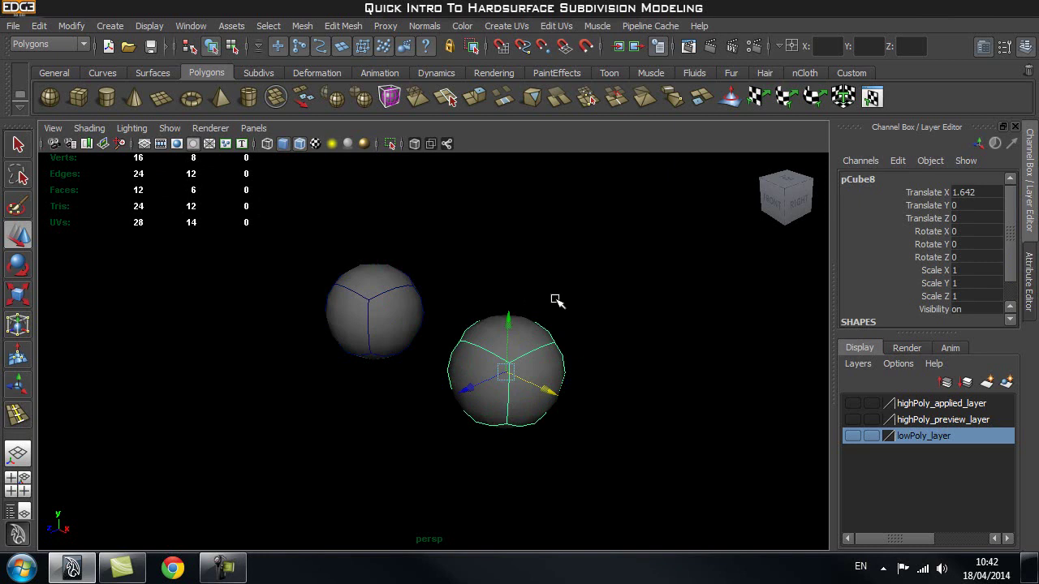
- Return the copied cube to its unsmoothed display, keeping it selected
key("1")
left_click(586, 257)
left_click(516, 323)
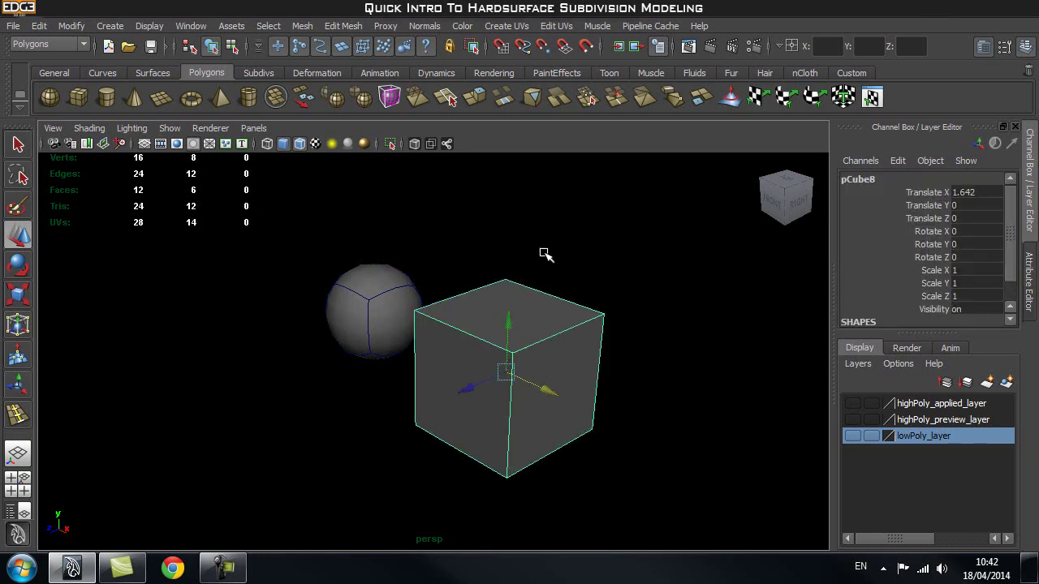
left_click_drag(610, 332, 606, 333, "alt")
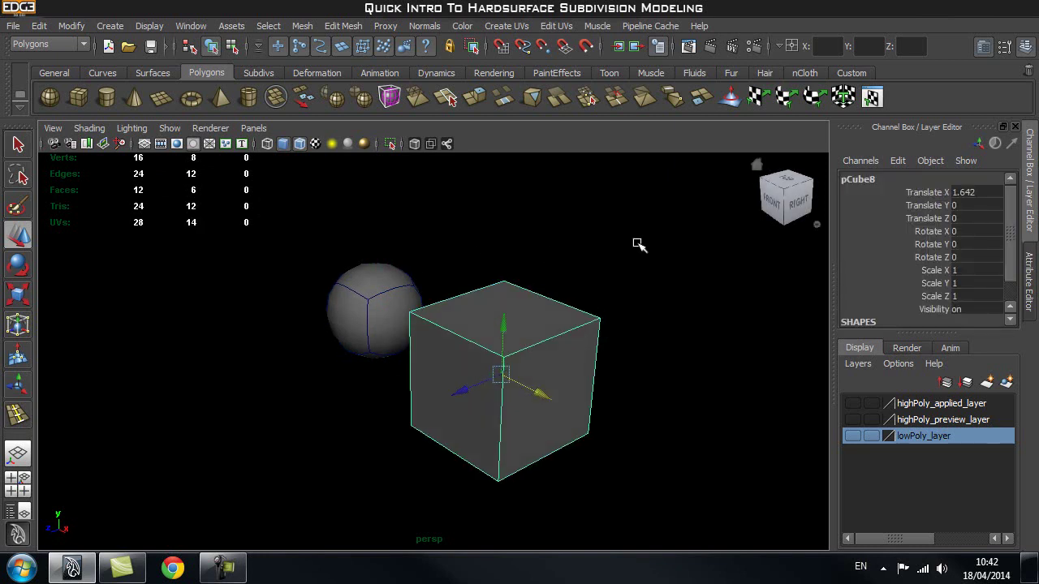
middle_click_drag(541, 348, 528, 348, "alt")
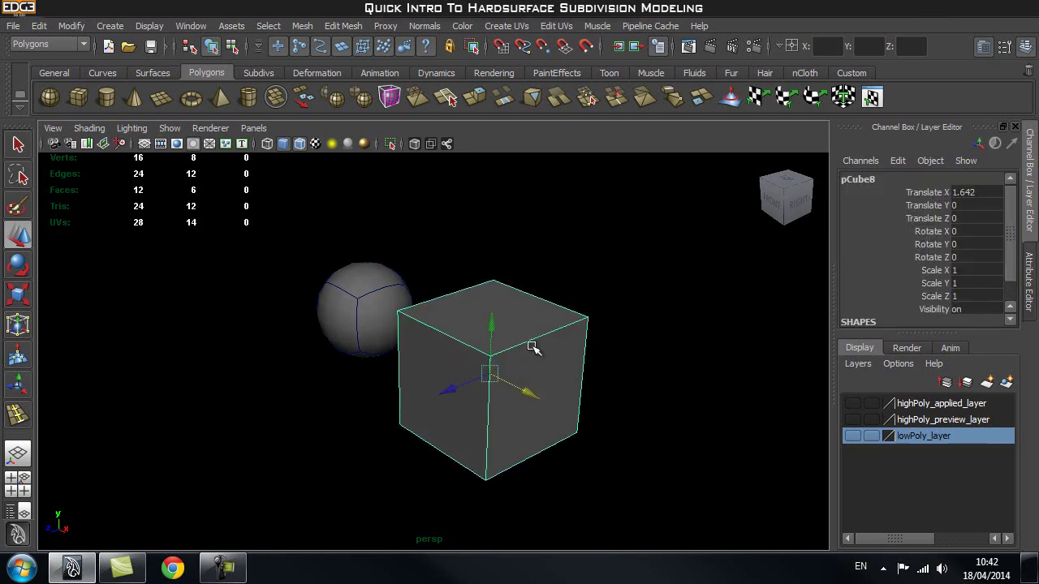
- Review the Smooth options and apply Smooth to the copied cube with 2 exponential division levels, then deselect it
left_click(302, 27)
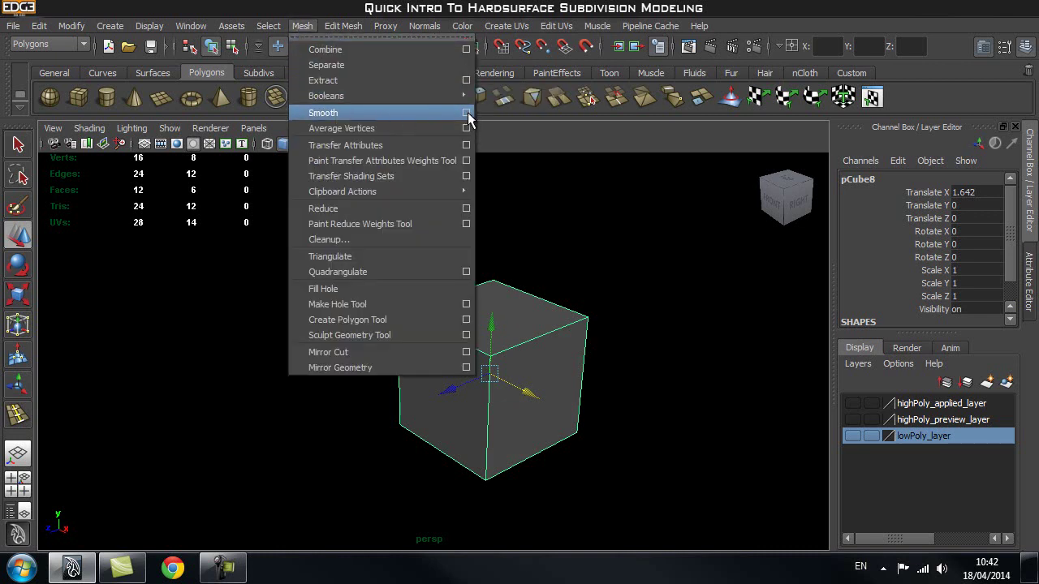
left_click(466, 115)
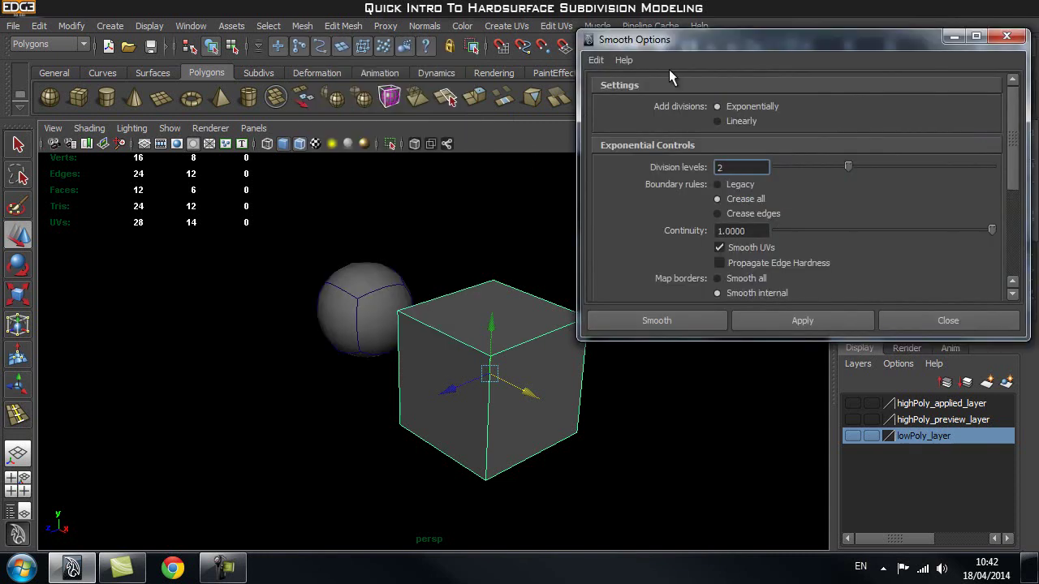
left_click_drag(752, 43, 755, 38)
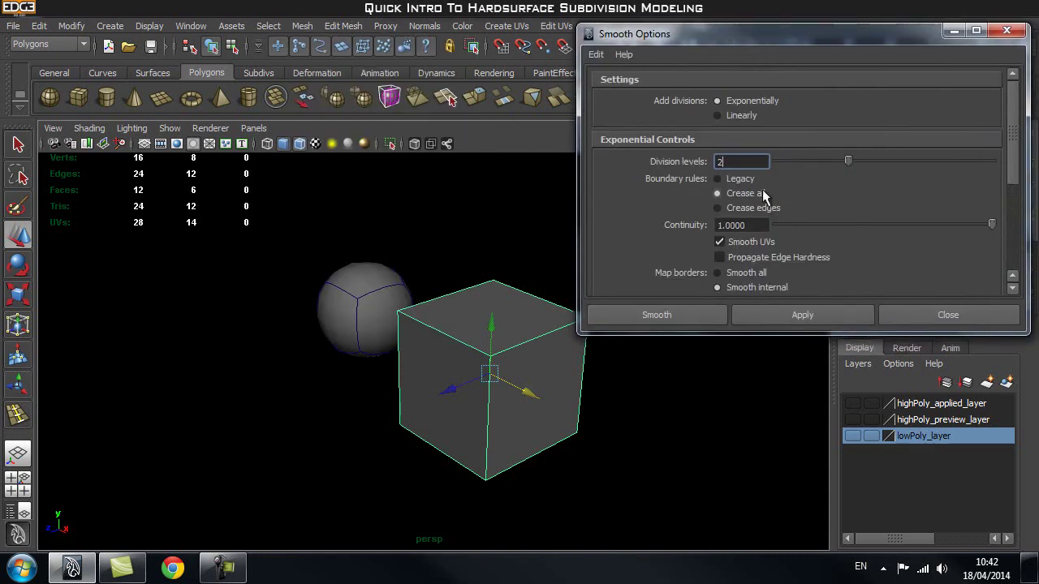
left_click(721, 163)
left_click_drag(849, 160, 910, 166)
left_click_drag(991, 161, 823, 163)
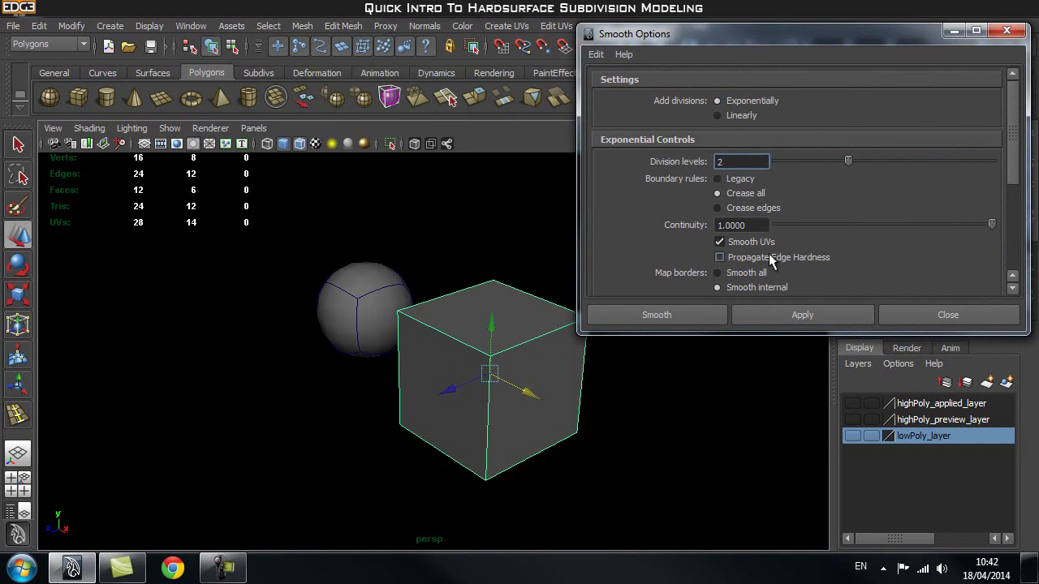
scroll(1011, 141, "down", 5)
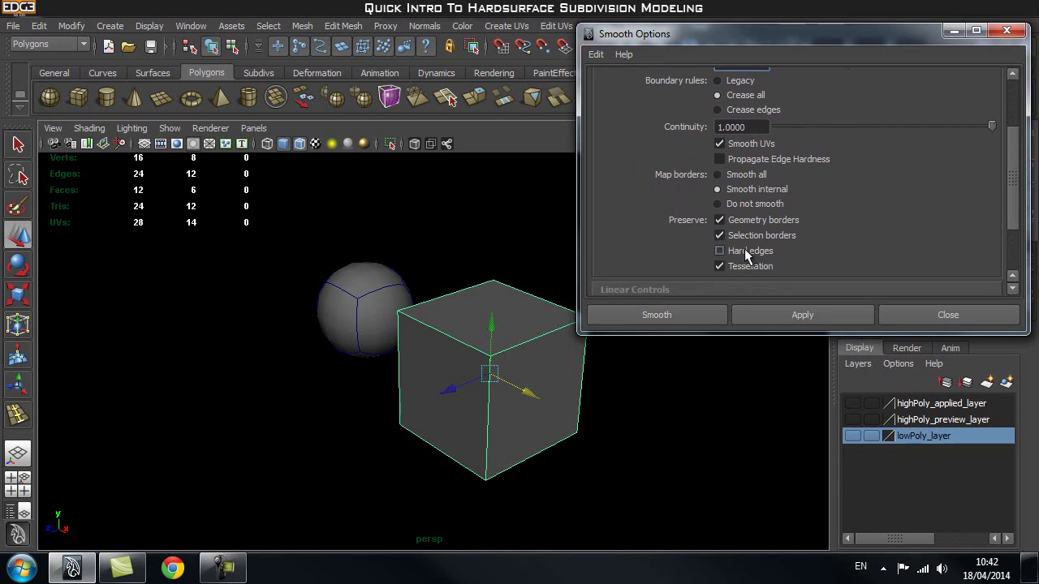
mouse_move(604, 400)
left_mouse_down("alt")
mouse_move(575, 408)
mouse_move(591, 402)
left_mouse_up("alt")
left_click(782, 314)
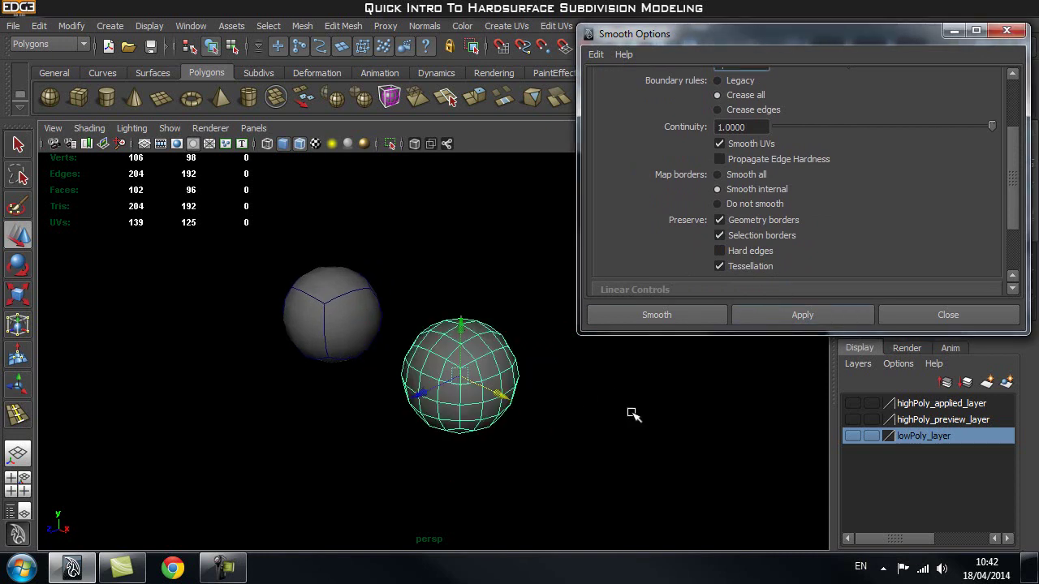
left_click(605, 433)
left_click_drag(351, 414, 396, 414, "alt")
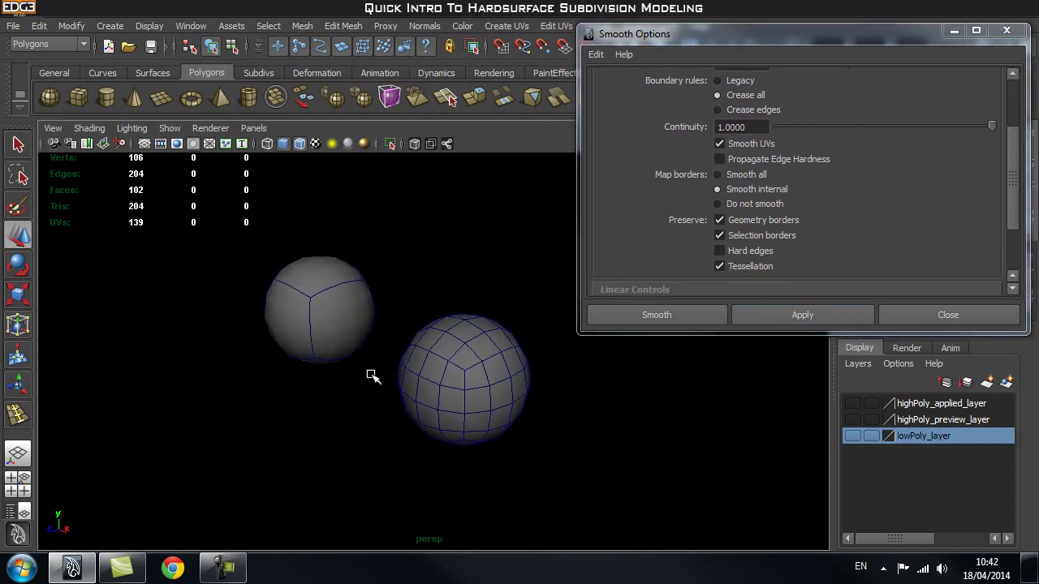
- Compare the original preview cube's polygon counts with the subdivided copy and review the Smooth division levels setting
left_click(347, 290)
left_click_drag(419, 277, 419, 290, "alt")
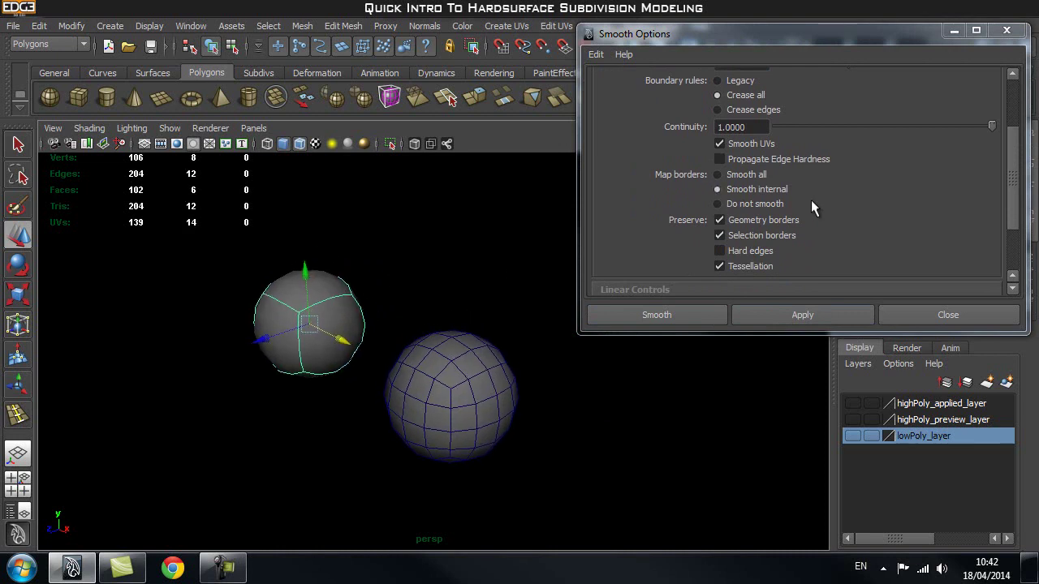
left_click_drag(1011, 182, 986, 133)
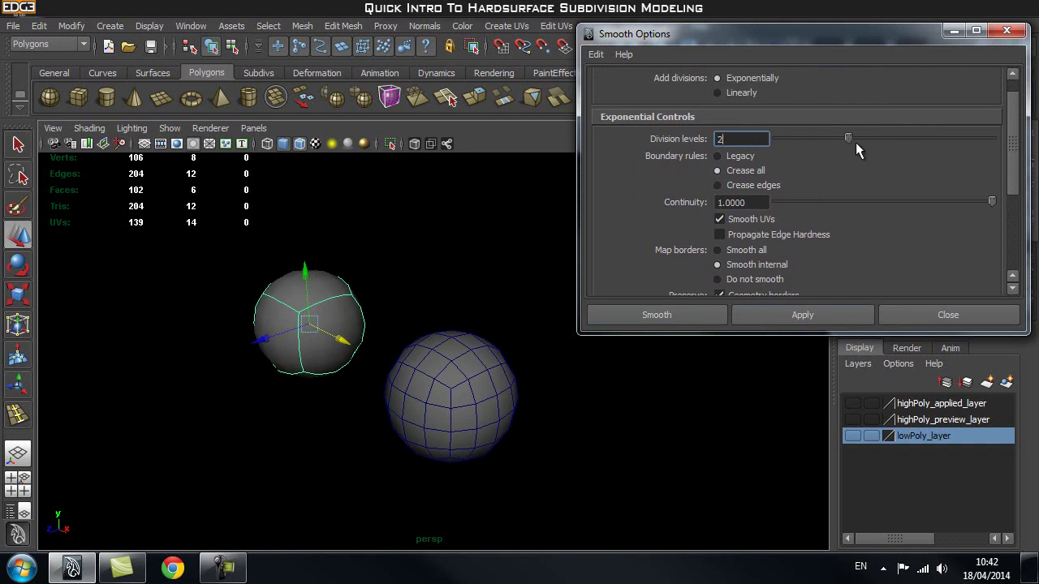
left_click(403, 231)
mouse_move(357, 267)
left_mouse_down("alt")
mouse_move(301, 316)
mouse_move(394, 324)
mouse_move(322, 306)
mouse_move(412, 274)
mouse_move(357, 288)
left_mouse_up("alt")
- Raise the smooth preview subdivision of the original cube and inspect it beside the subdivided copy
left_click(322, 307)
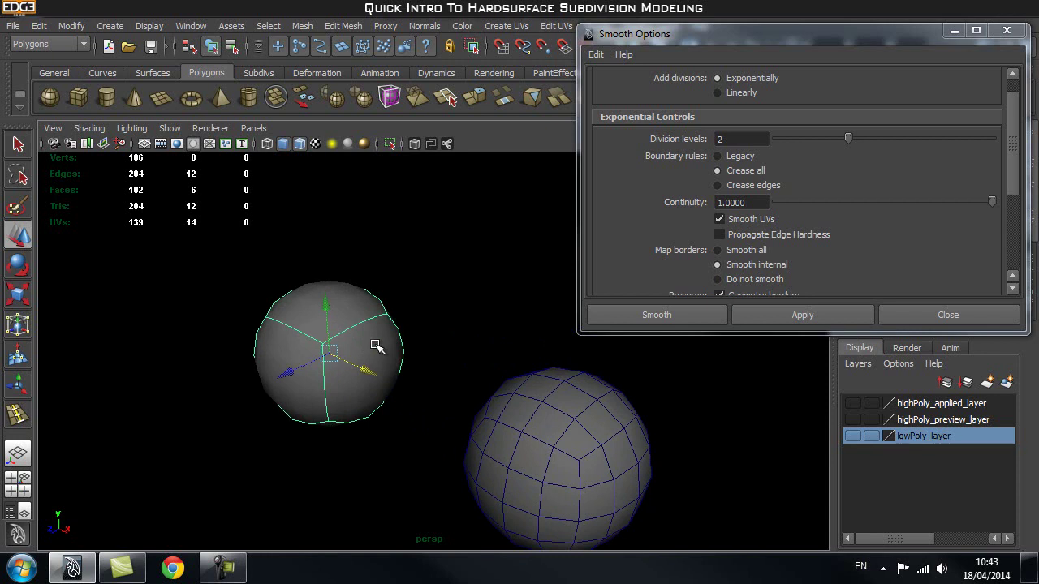
key("3")
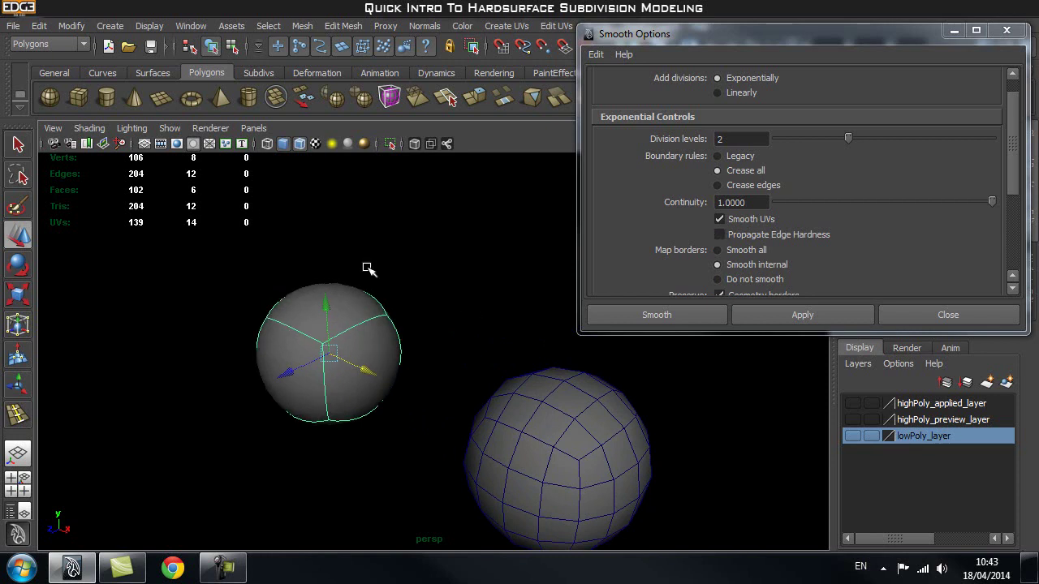
left_click(442, 334)
left_click_drag(447, 335, 405, 351, "alt")
left_click(405, 352)
left_click(214, 289)
mouse_move(213, 290)
left_mouse_down("alt")
mouse_move(309, 283)
mouse_move(204, 297)
left_mouse_up("alt")
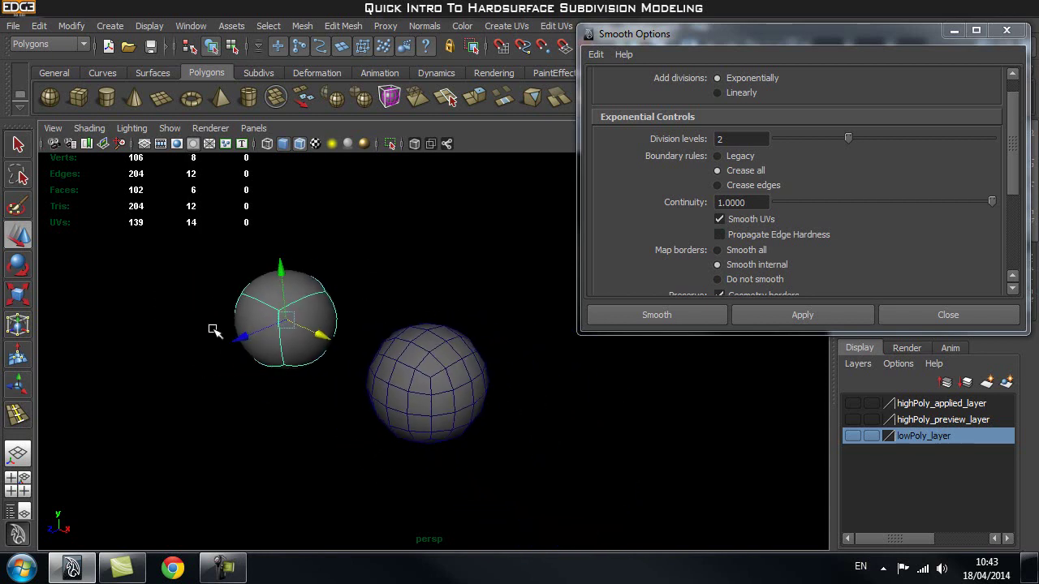
- Duplicate the original cube, move the new copy along the Z axis, and return it to unsmoothed display
left_click_drag(237, 339, 105, 410)
middle_click_drag(316, 368, 373, 362, "alt")
key("1")
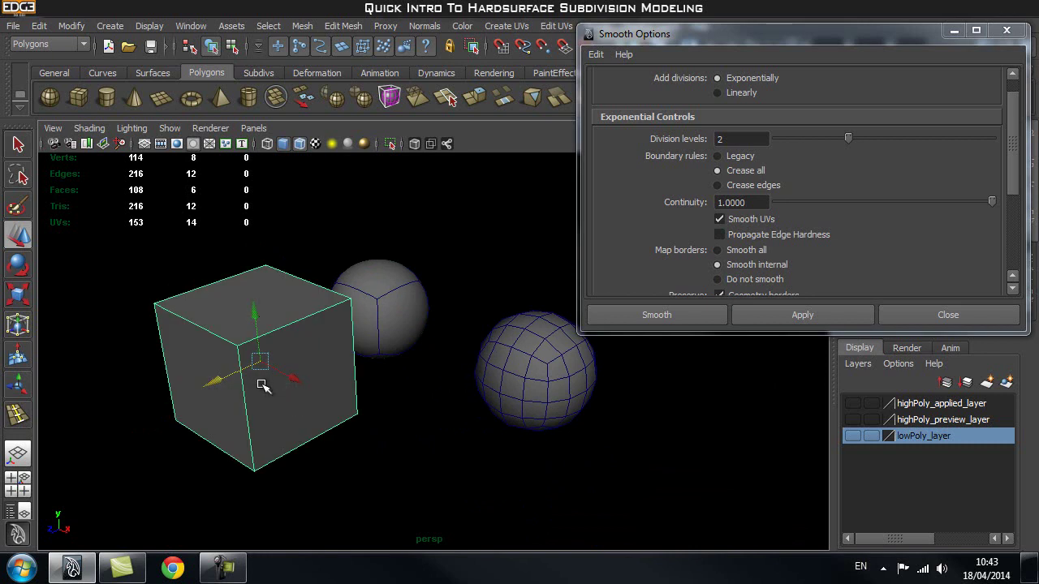
- Apply Smooth to the new cube copy with 3 division levels and inspect its denser mesh
left_click(848, 138)
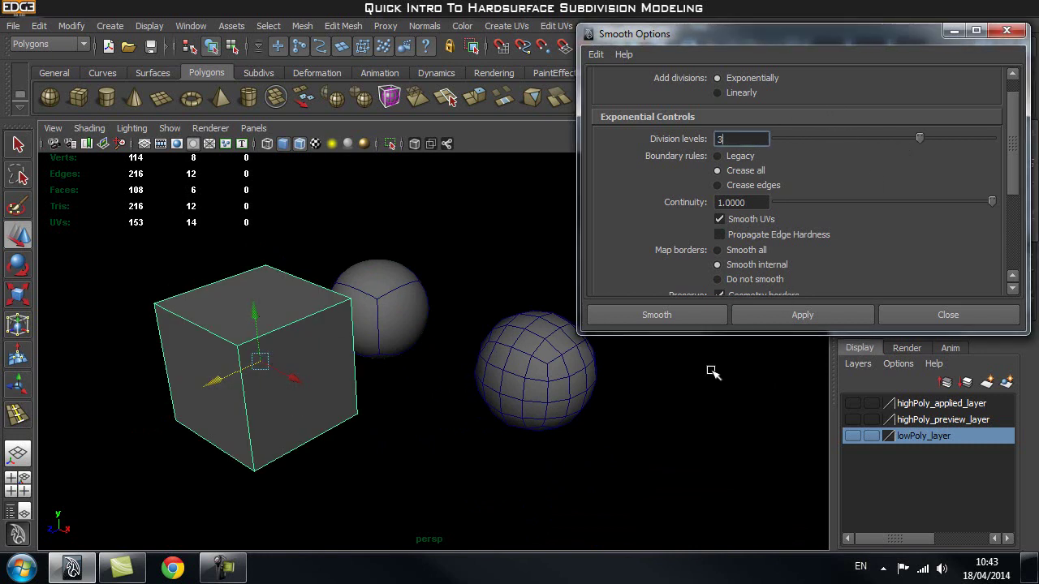
left_click(802, 317)
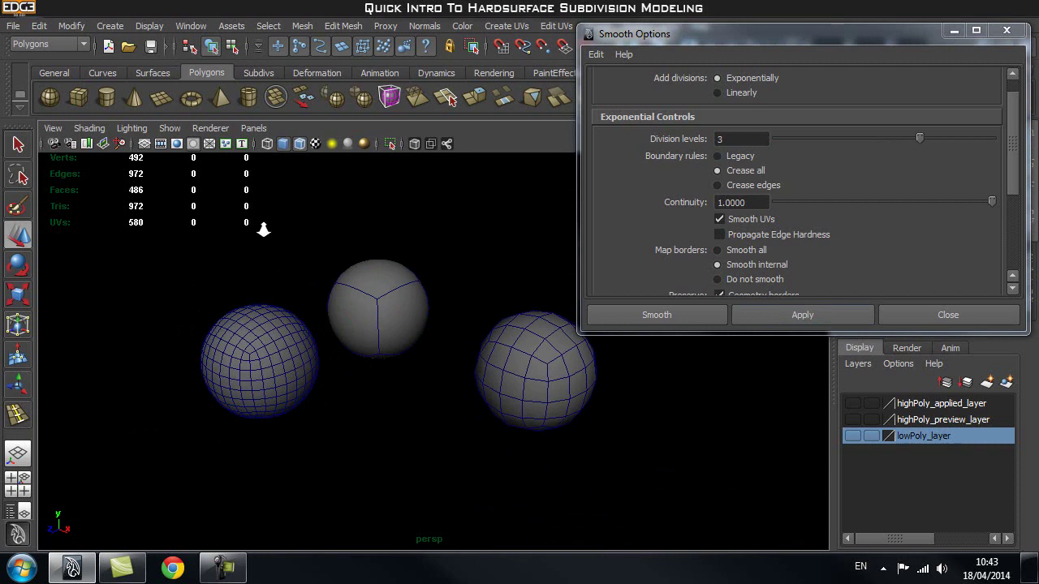
scroll(348, 248, "up", 4)
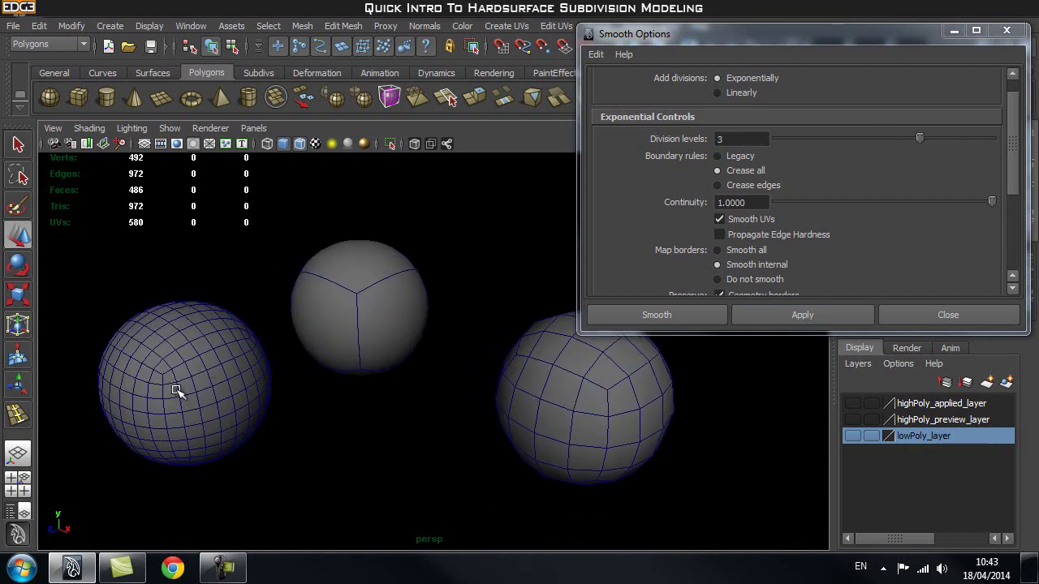
left_click_drag(244, 361, 229, 361, "alt")
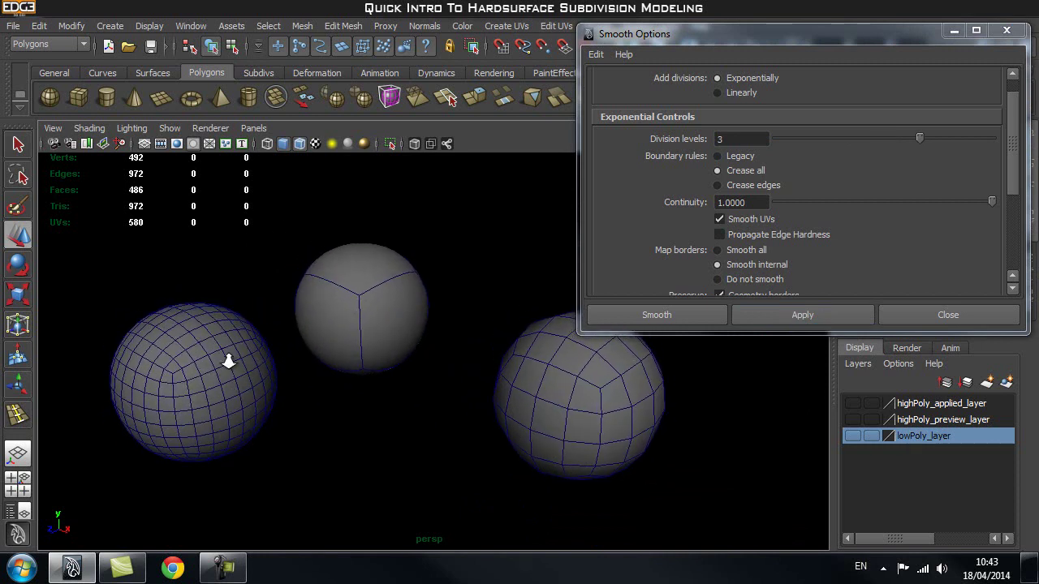
- Close the Smooth options and delete both subdivided cube copies, keeping only the original cube
left_click(179, 373)
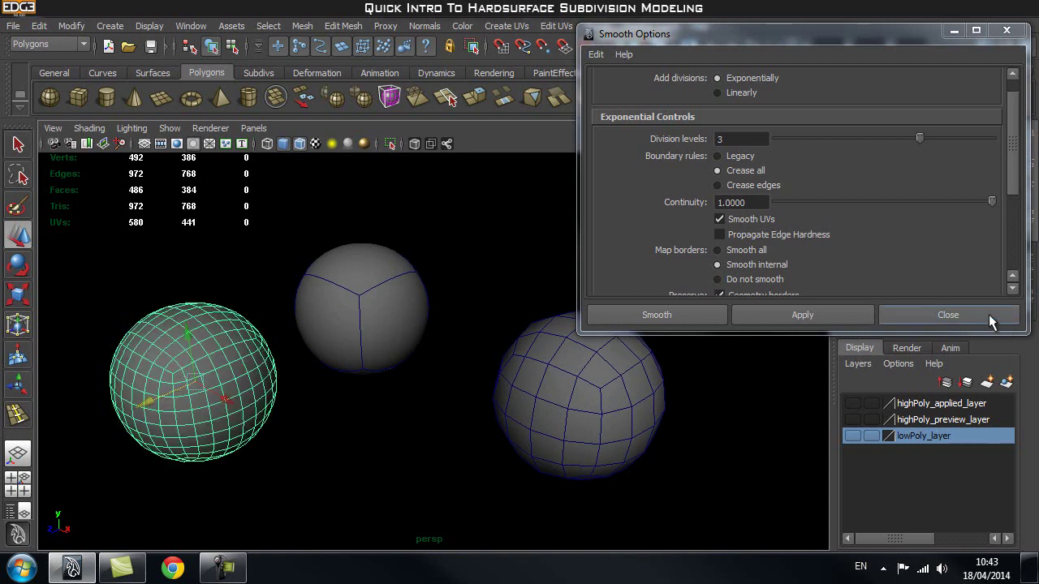
left_click(948, 315)
key("Delete")
left_click(614, 417)
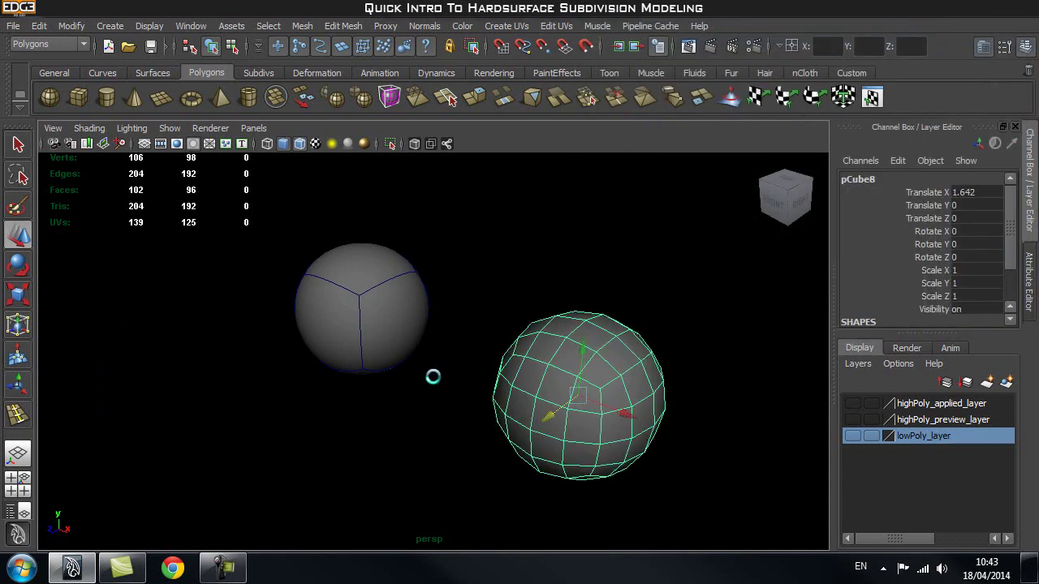
key("Delete")
- Return the remaining cube to its unsmoothed display and deselect it
left_click(374, 341)
key("1")
left_click_drag(424, 354, 419, 380, "alt")
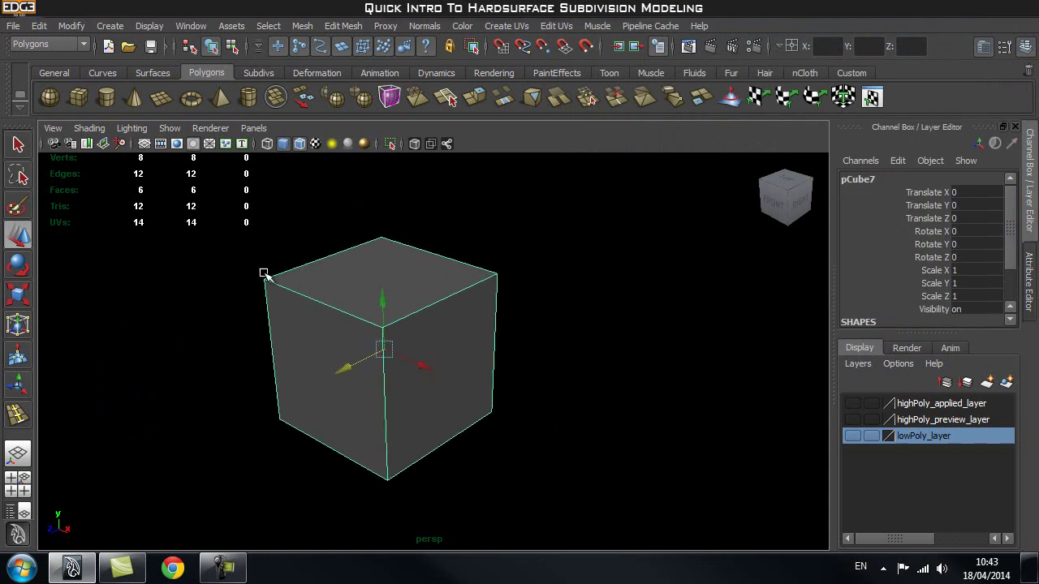
left_click(578, 302)
- Turn off the wireframe overlay on the shaded cube and inspect its plain surface
left_click_drag(411, 290, 482, 292, "alt")
left_click_drag(448, 369, 475, 346, "alt")
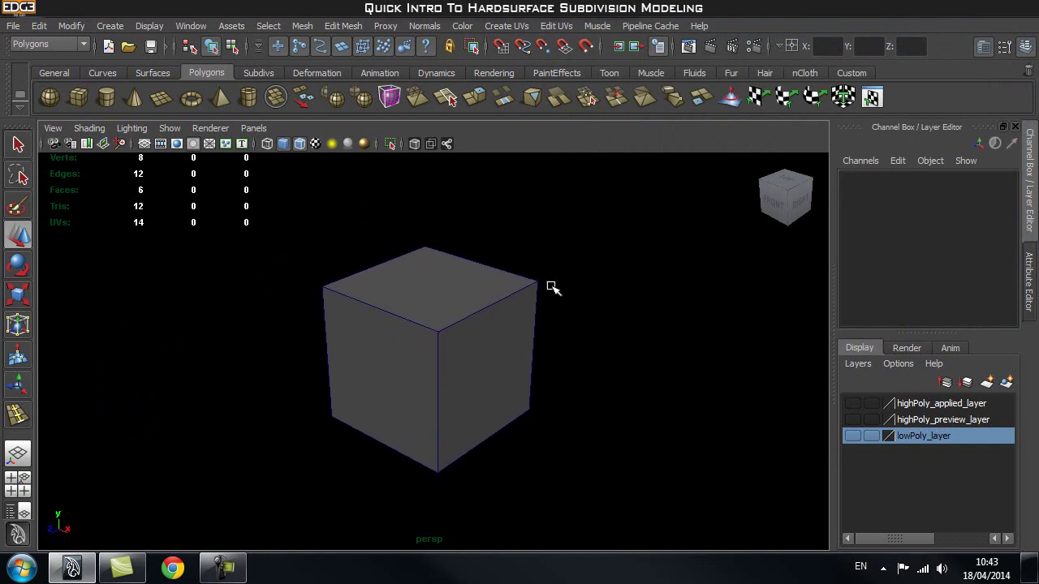
left_click_drag(443, 313, 420, 339, "alt")
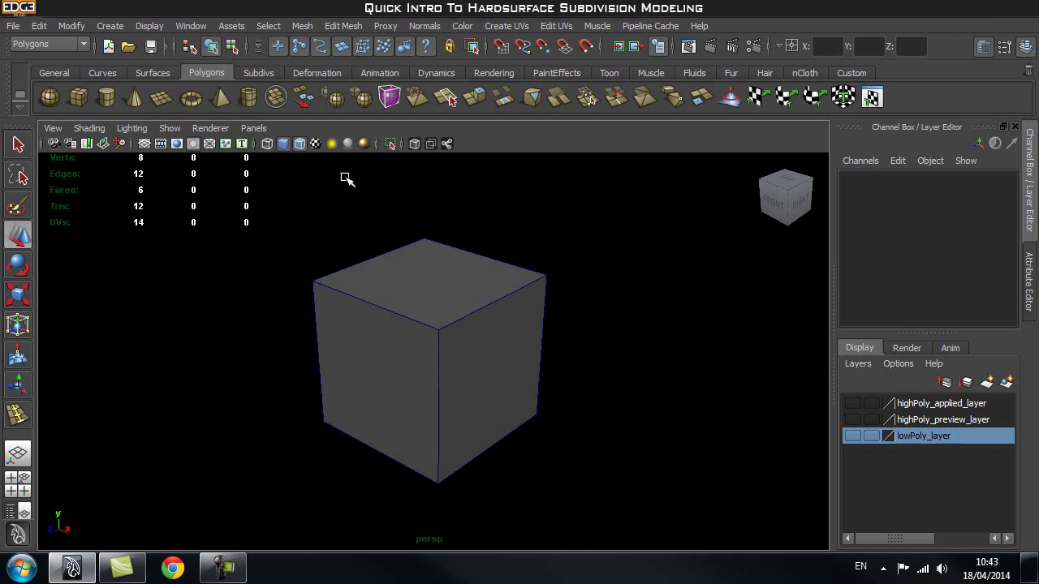
left_click(302, 147)
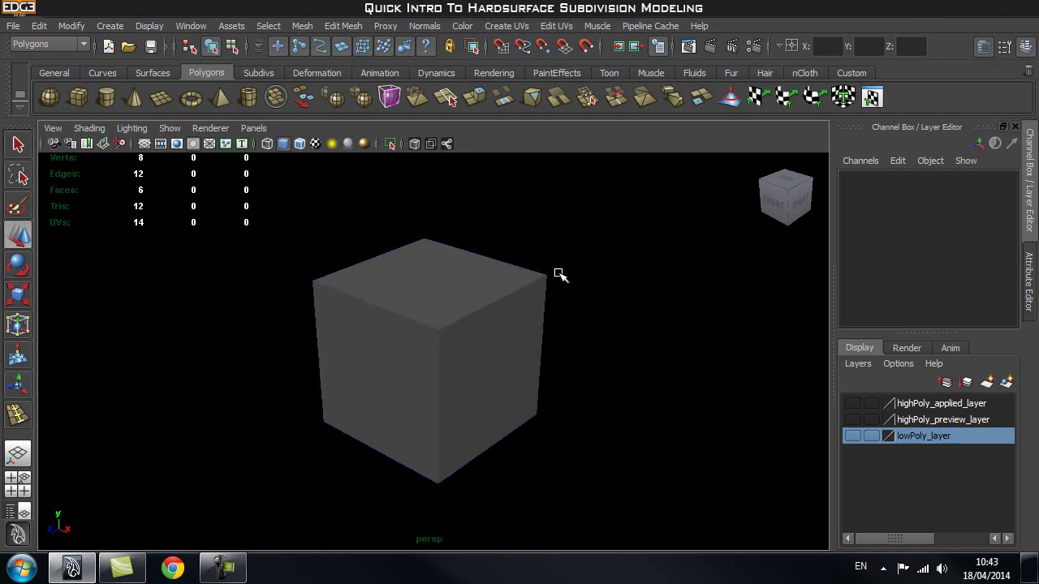
left_click(260, 285)
left_click(345, 26)
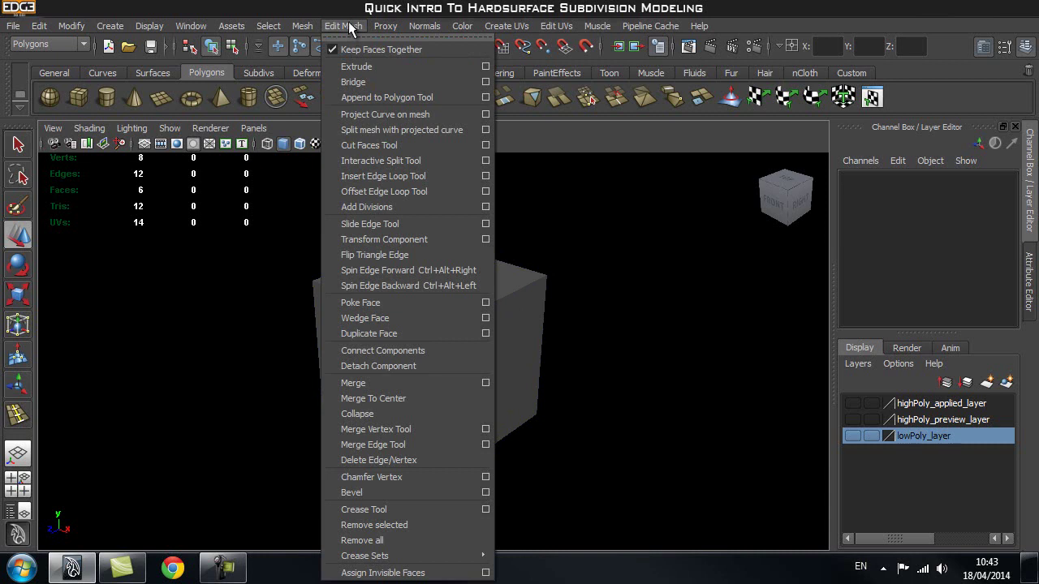
left_click(350, 18)
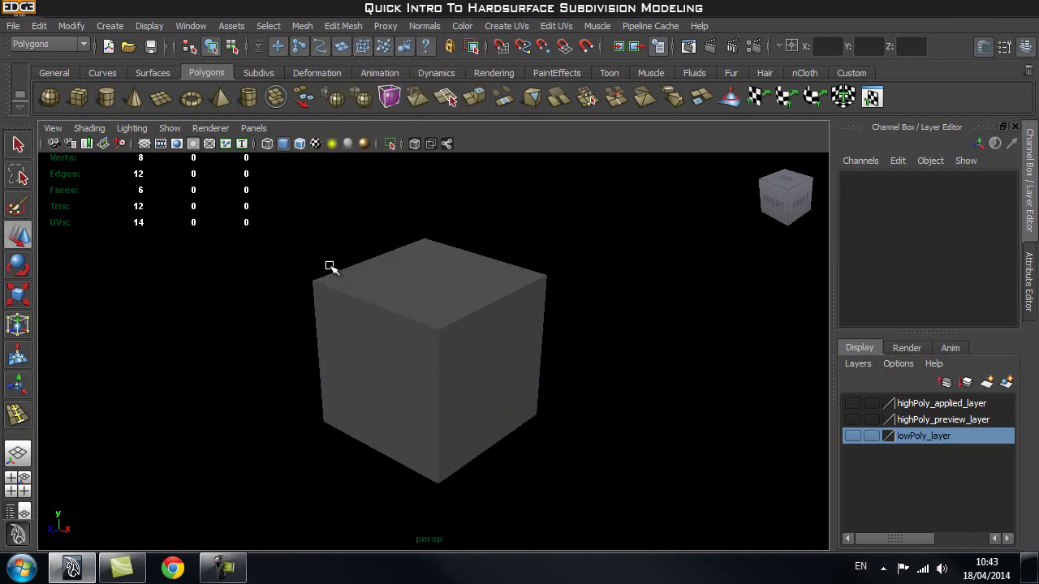
- Insert two vertical edge loops around the cube using the Insert Edge Loop Tool with Multiple edge loops set to 2
left_click(466, 329)
key("f")
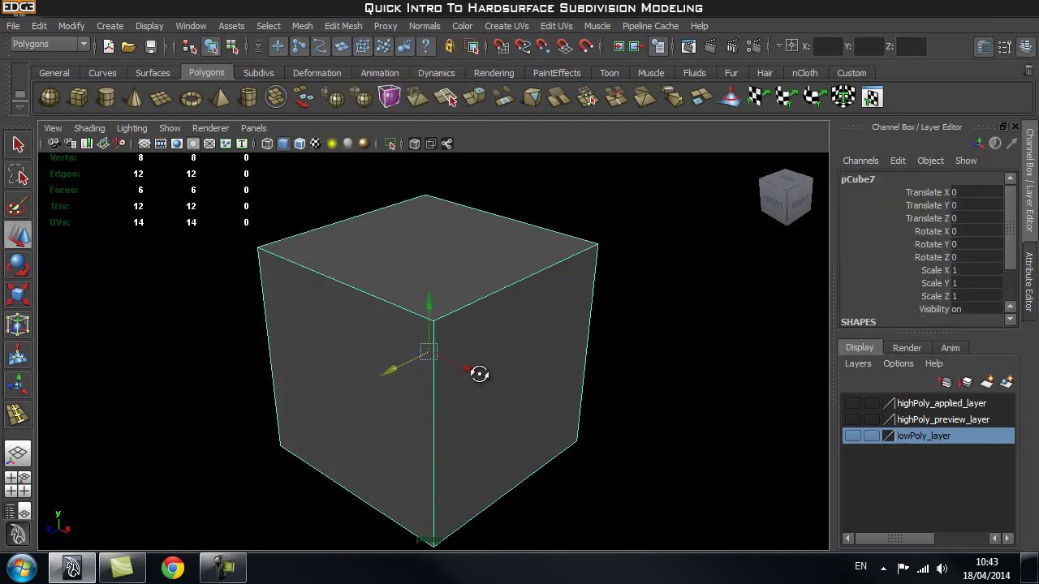
left_click(342, 26)
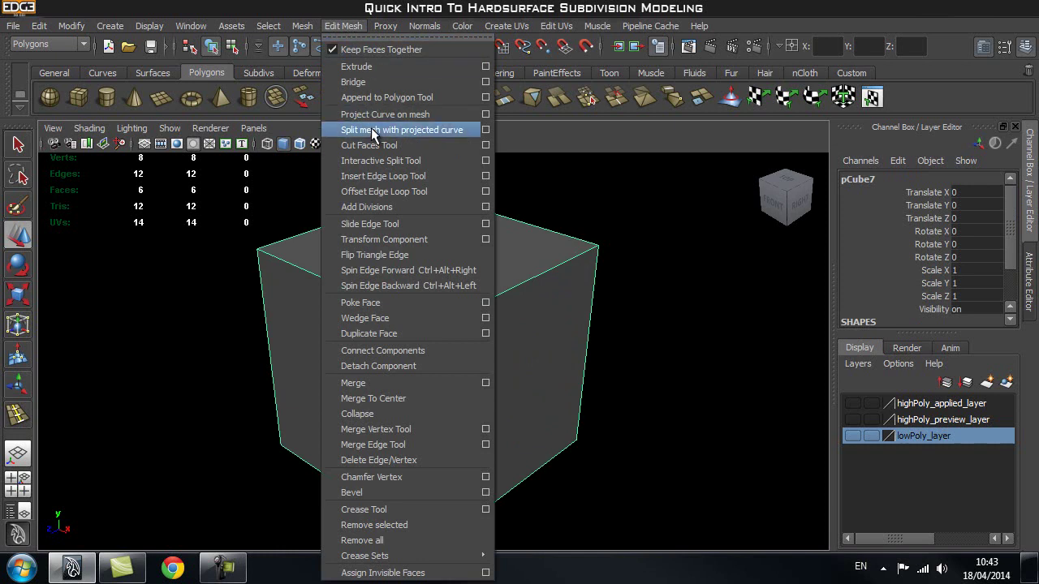
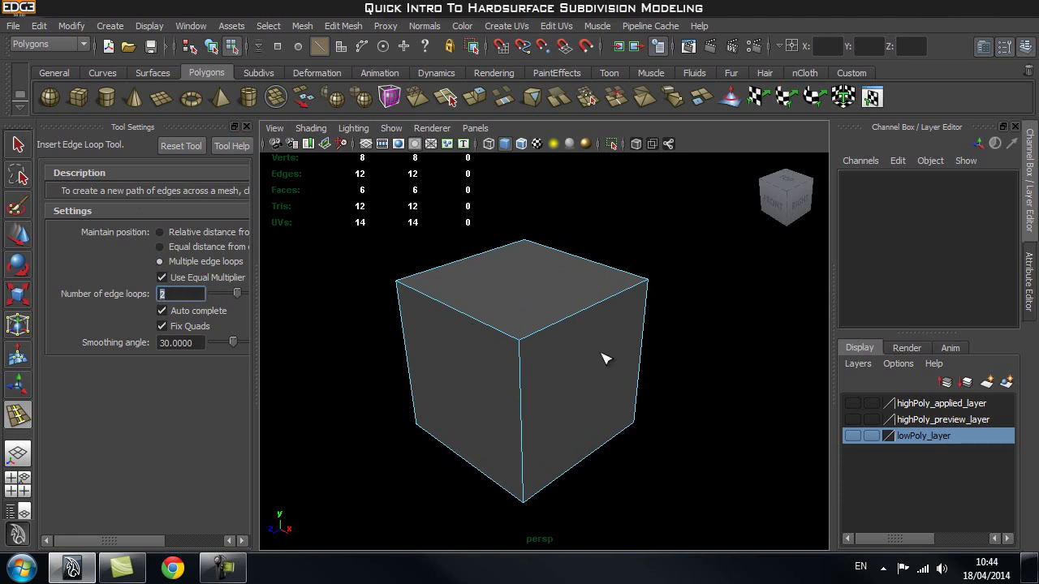
left_click(578, 316)
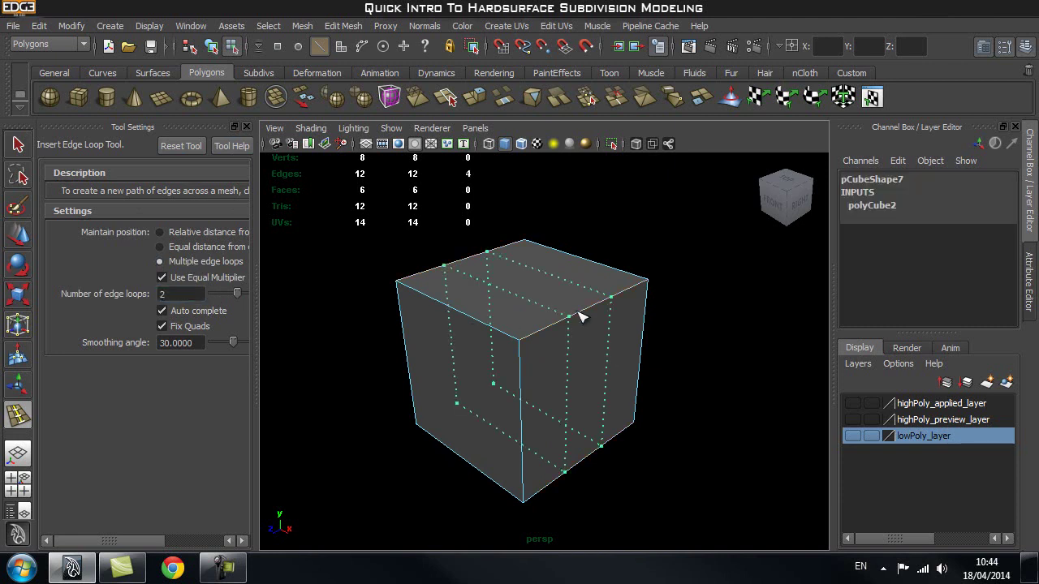
- Scale the two new vertical edge loops apart until they sit close beside the cube's outer edges
scroll(491, 340, "up", 4)
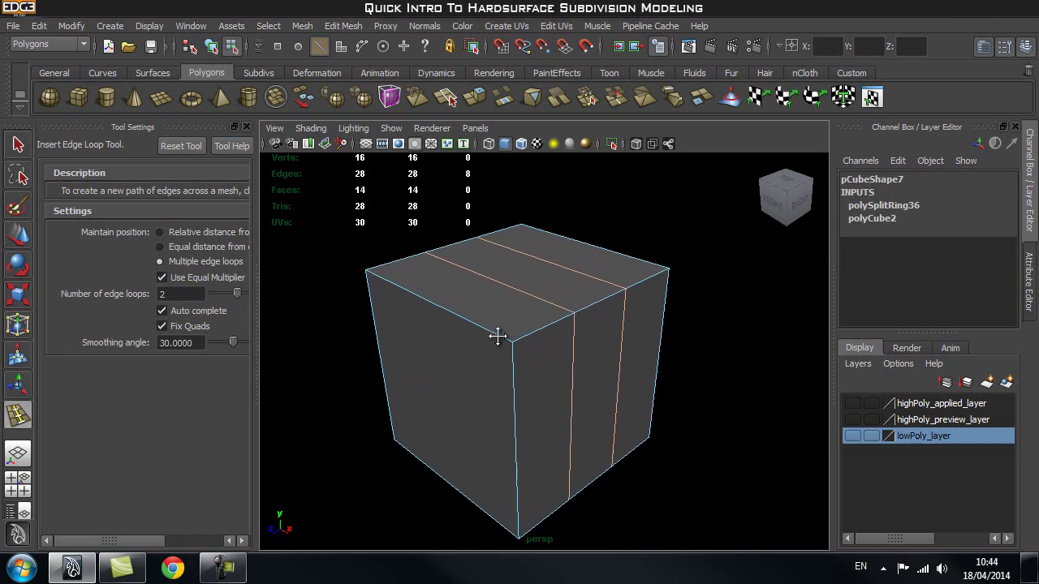
key("r")
left_click_drag(566, 334, 654, 323)
right_click_drag(418, 341, 554, 349, "alt")
middle_click_drag(473, 338, 492, 346, "alt")
left_click_drag(563, 347, 566, 347)
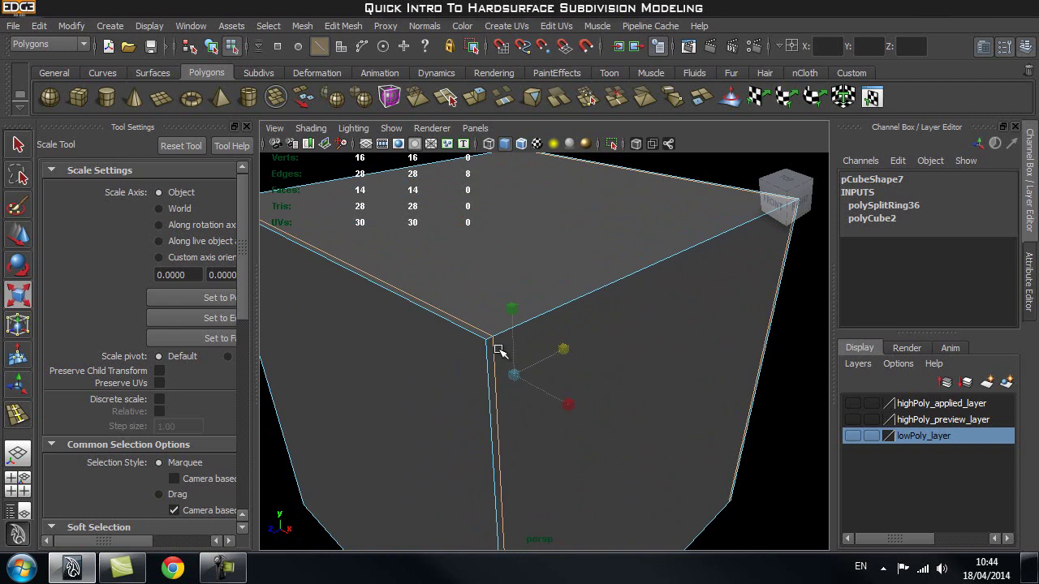
- Select the cube's corner edge and the support loop beside it to examine their spacing
left_click_drag(626, 355, 610, 371, "alt")
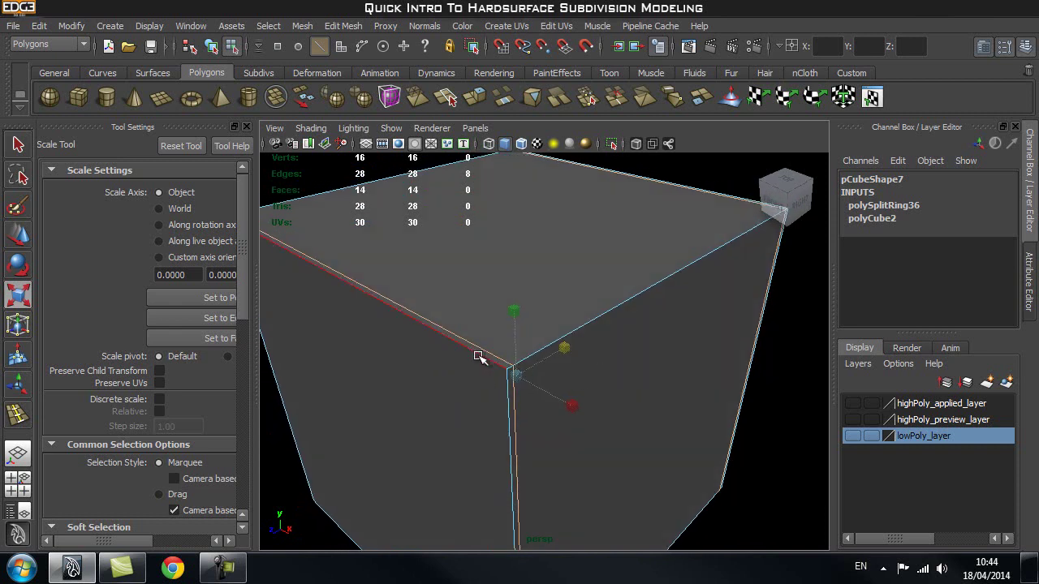
left_click(574, 331)
left_click(479, 356)
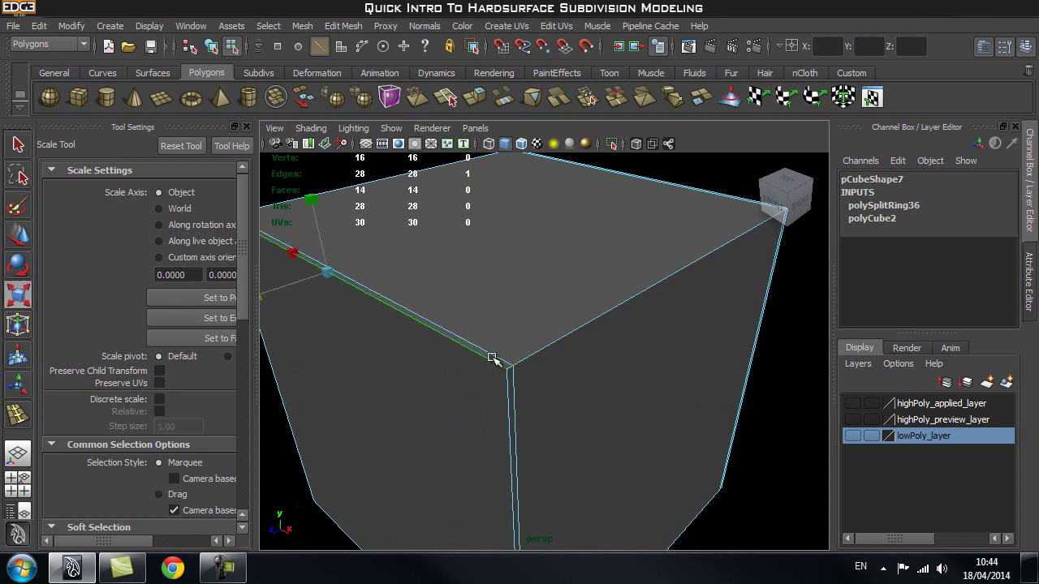
left_click(496, 357)
double_click(515, 382)
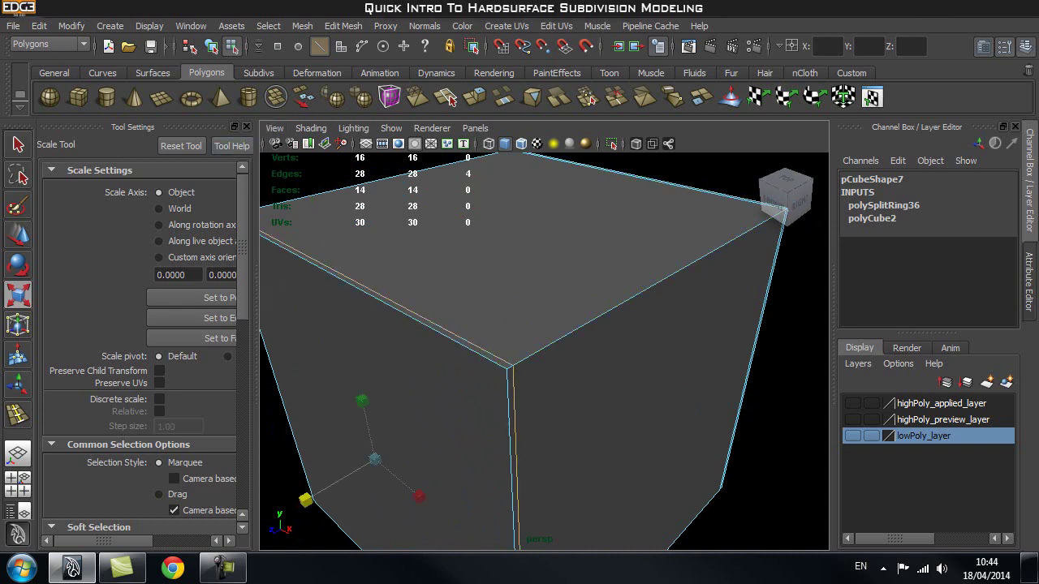
- Insert two horizontal edge loops around the cube and scale them vertically apart, close to the upper and lower edges
left_click(344, 25)
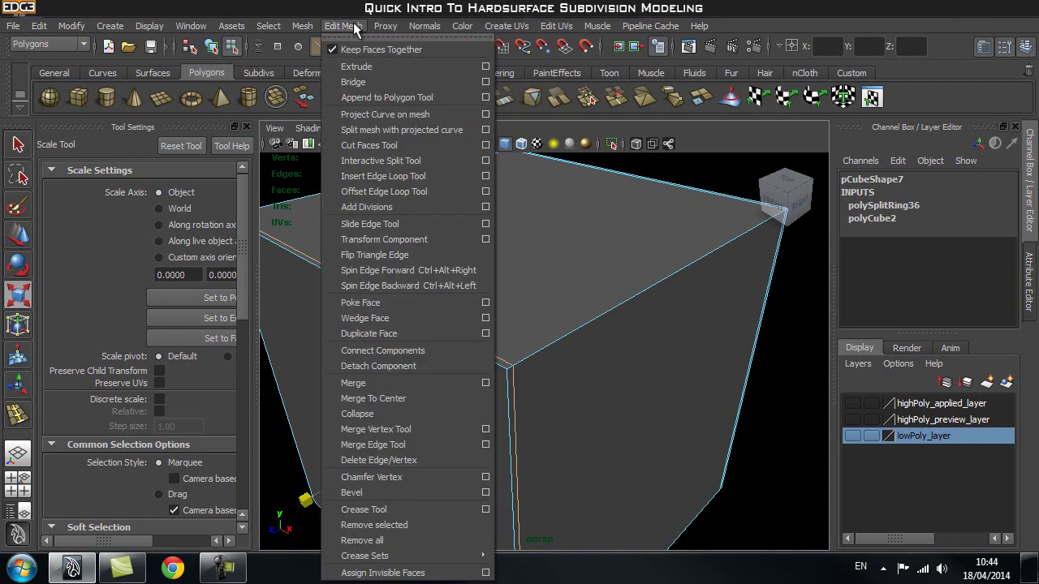
left_click(395, 176)
left_click_drag(552, 439, 552, 418, "alt")
left_click(504, 396)
right_click_drag(578, 377, 527, 378, "alt")
key("r")
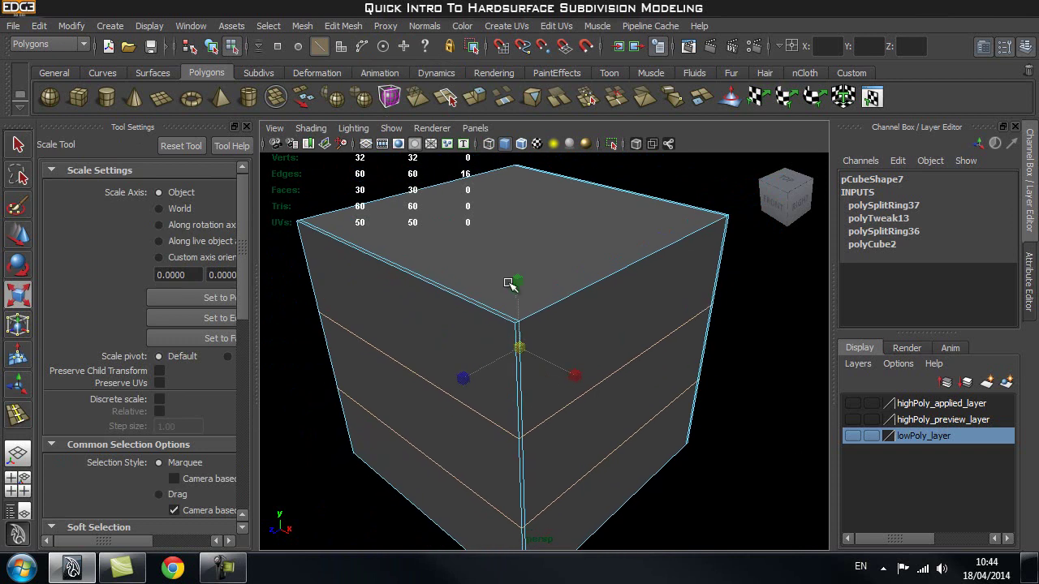
left_click_drag(514, 277, 523, 122)
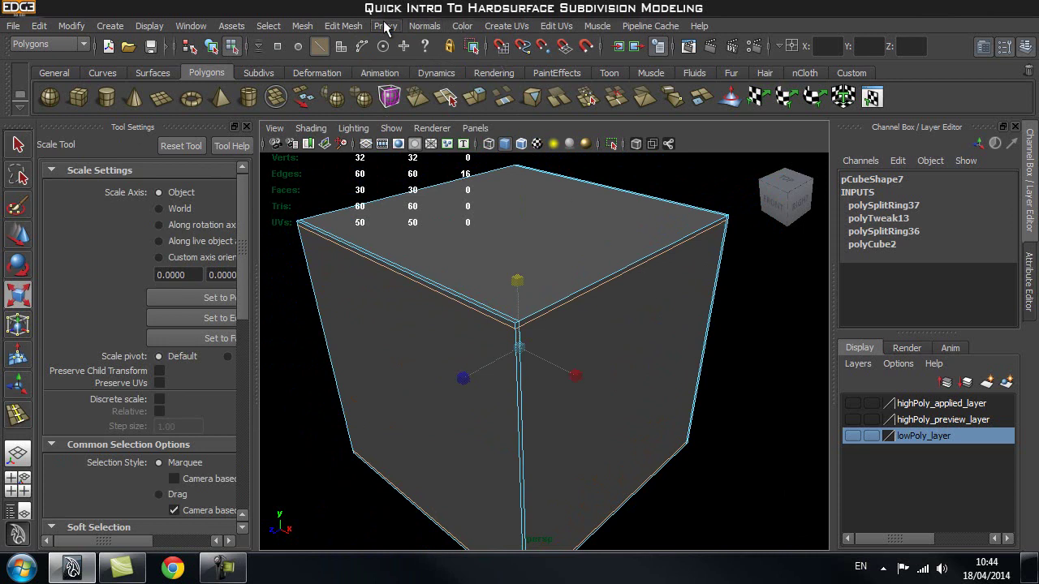
- Try inserting two more edge loops parallel to the first vertical pair and scaling them apart, and undo the attempt
key("g")
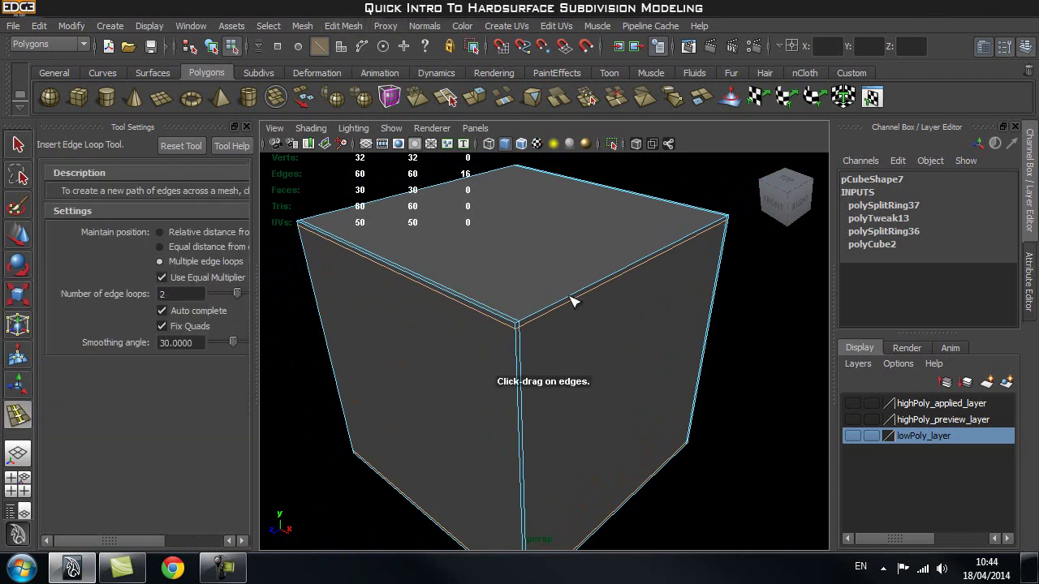
left_click(617, 279)
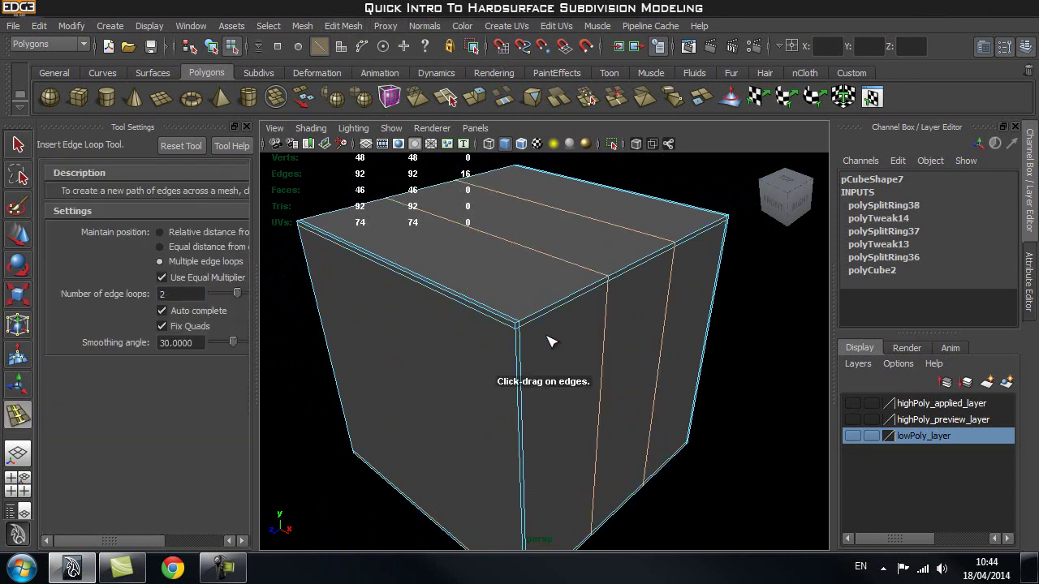
key("r")
left_click_drag(567, 322, 647, 296)
scroll(543, 329, "up", 5)
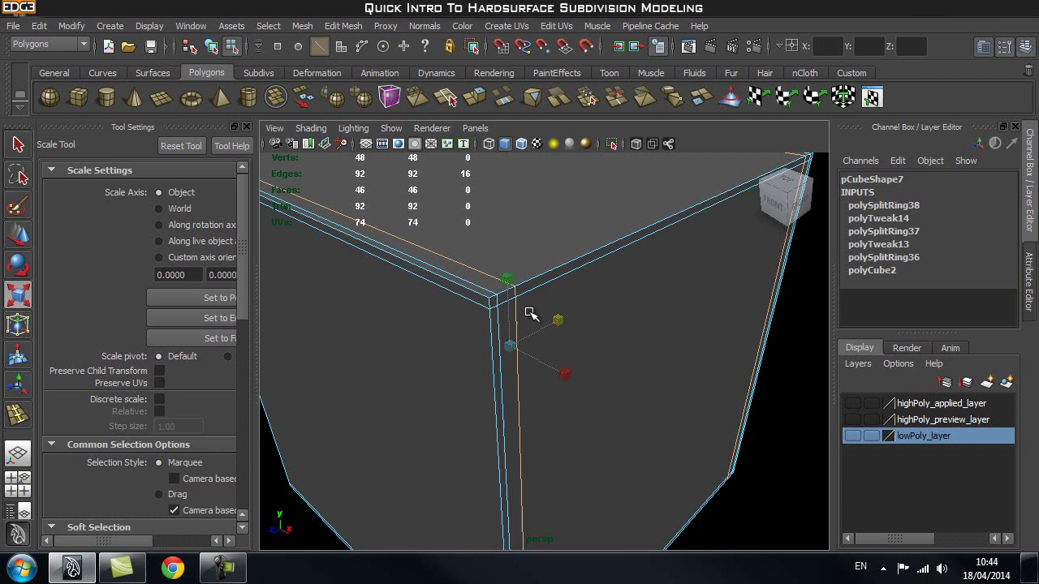
key("ctrl+z")
key("ctrl+z")
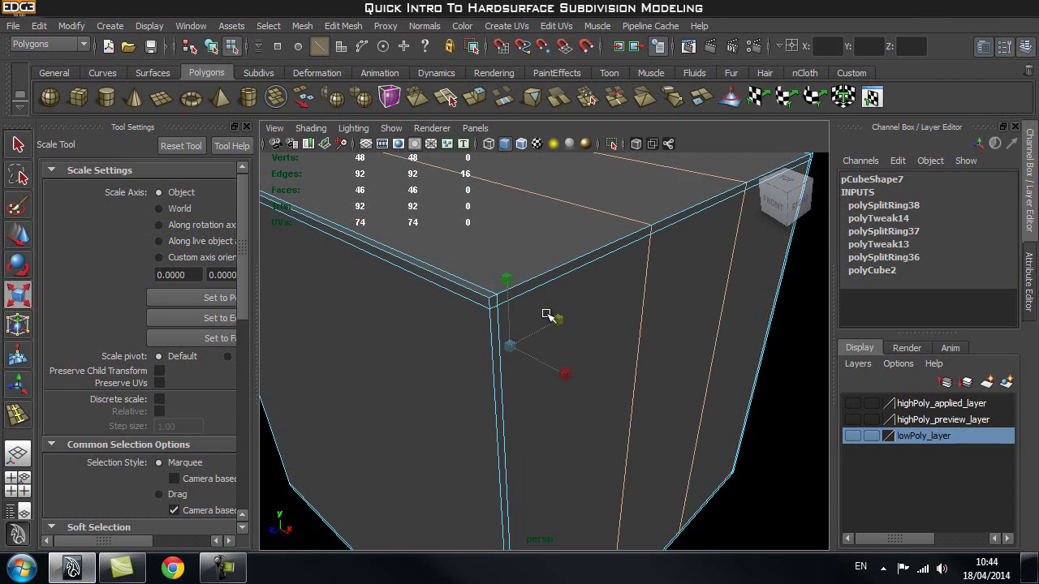
right_click_drag(639, 342, 524, 355, "alt")
- Insert two edge loops in the cube's remaining direction, scale them apart close to the outer edges, and deselect them
key("y")
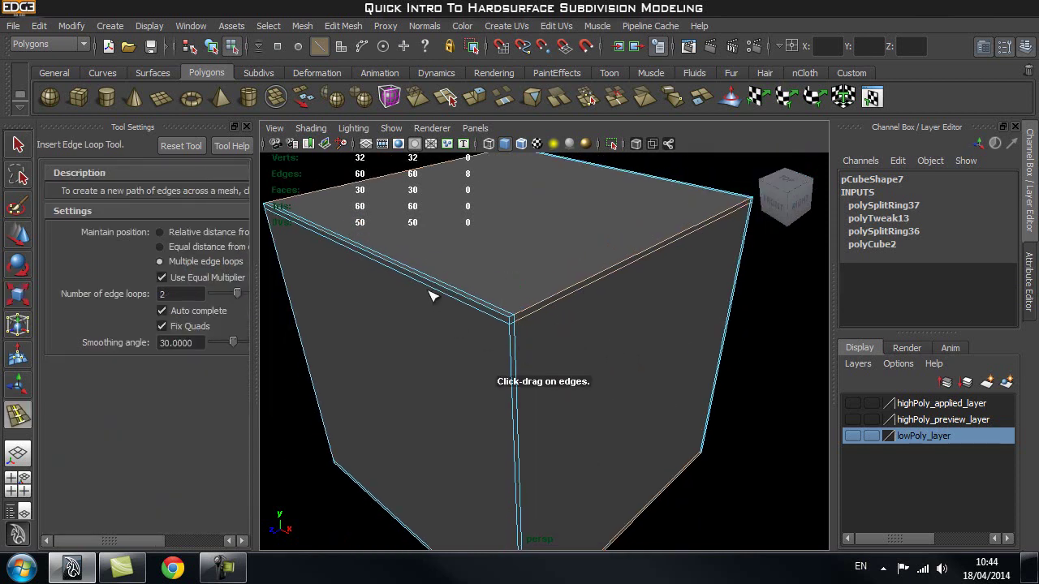
left_click_drag(429, 288, 430, 291)
key("r")
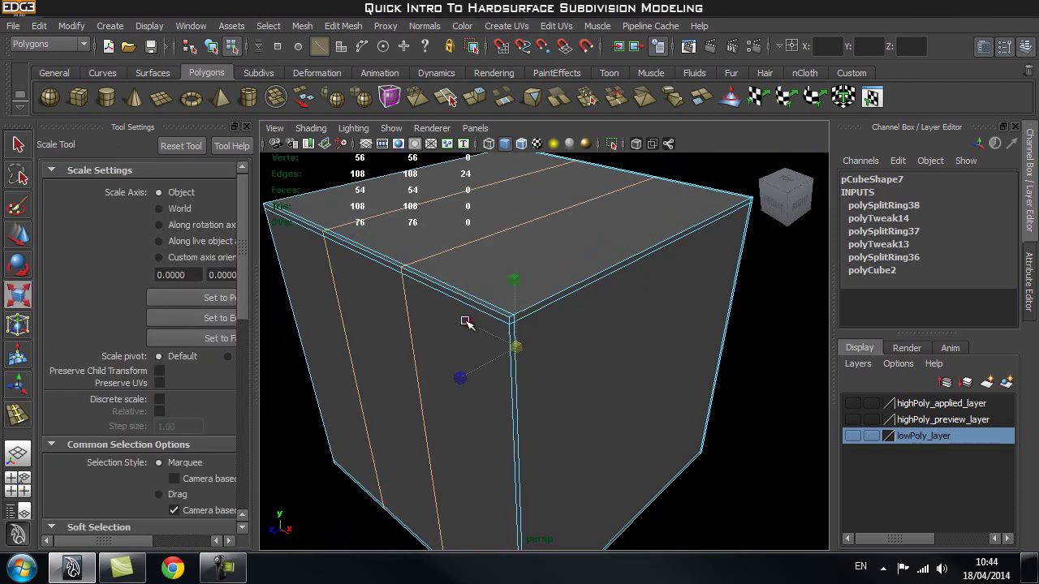
middle_click_drag(421, 324, 366, 325)
middle_click_drag(542, 397, 540, 383, "alt")
left_click(714, 166)
- Examine the cube's near corner by selecting its border edge and checking the support loops on both sides of it
mouse_move(617, 446)
left_mouse_down("alt")
mouse_move(625, 352)
mouse_move(624, 446)
left_mouse_up("alt")
right_click_drag(381, 417, 462, 398, "alt")
middle_click_drag(462, 398, 476, 424, "alt")
right_click_drag(476, 425, 531, 426, "alt")
right_click_drag(537, 286, 537, 268)
left_click(539, 249)
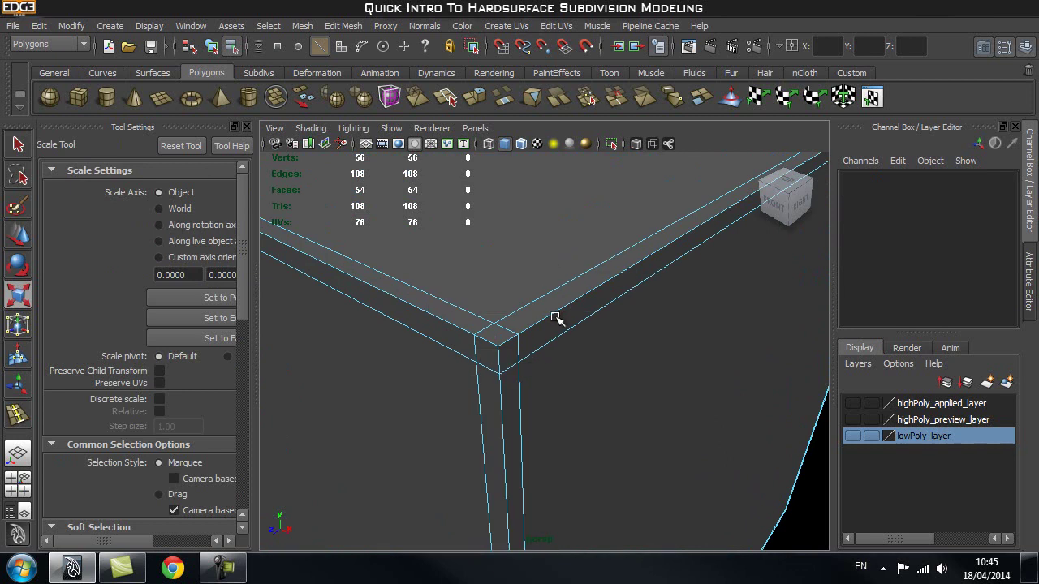
left_click(556, 316)
left_click(519, 335)
left_click(509, 341, "shift")
right_click_drag(648, 348, 604, 346, "alt")
middle_click_drag(604, 346, 459, 449, "alt")
left_click_drag(696, 225, 544, 384, "alt")
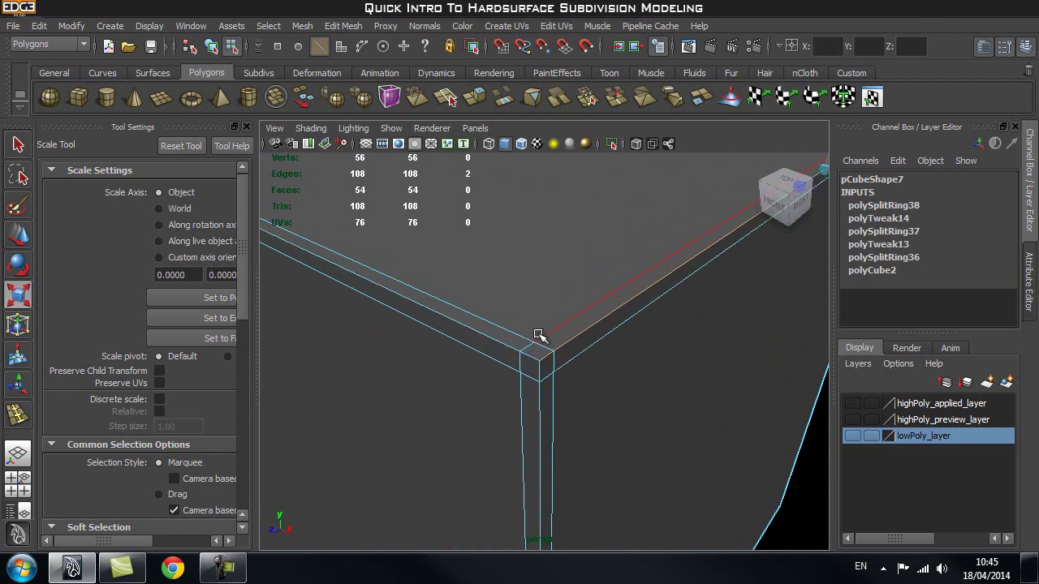
left_click_drag(695, 281, 619, 274, "alt")
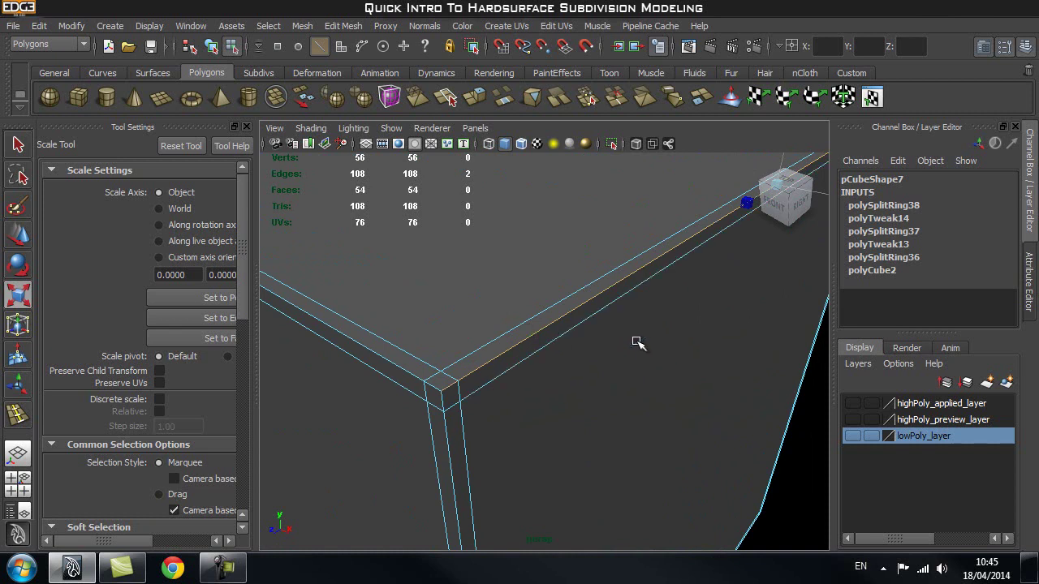
- Return to object mode, select the whole cube and display it in smooth preview
right_click_drag(637, 341, 477, 341, "alt")
key("q")
right_click_drag(525, 302, 558, 262)
left_click(595, 255)
key("3")
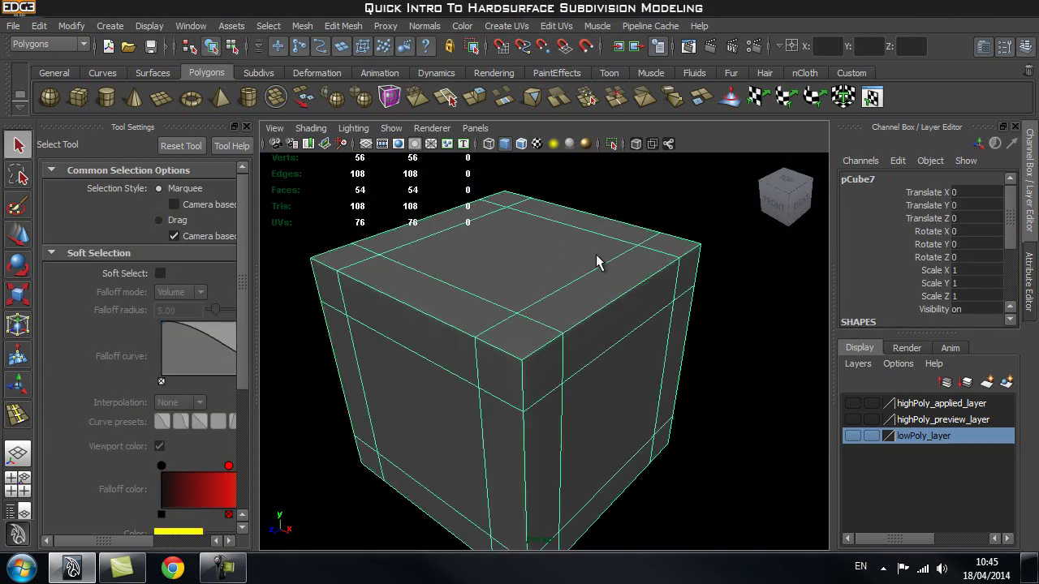
- Deselect the smoothed cube and inspect its tightly rounded edges and corner up close
left_click(681, 211)
left_click_drag(682, 211, 533, 362, "alt")
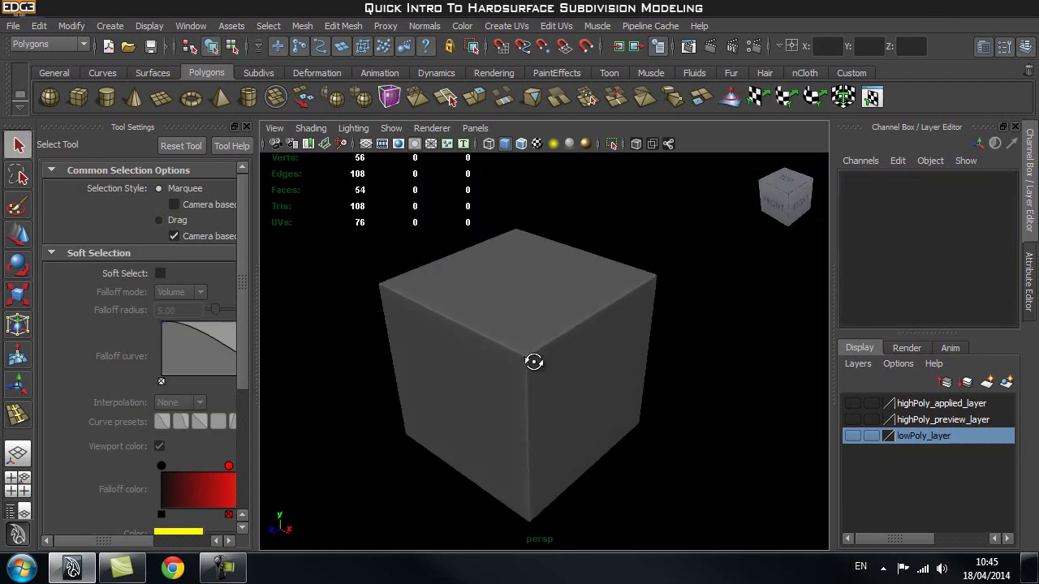
scroll(535, 373, "up", 2)
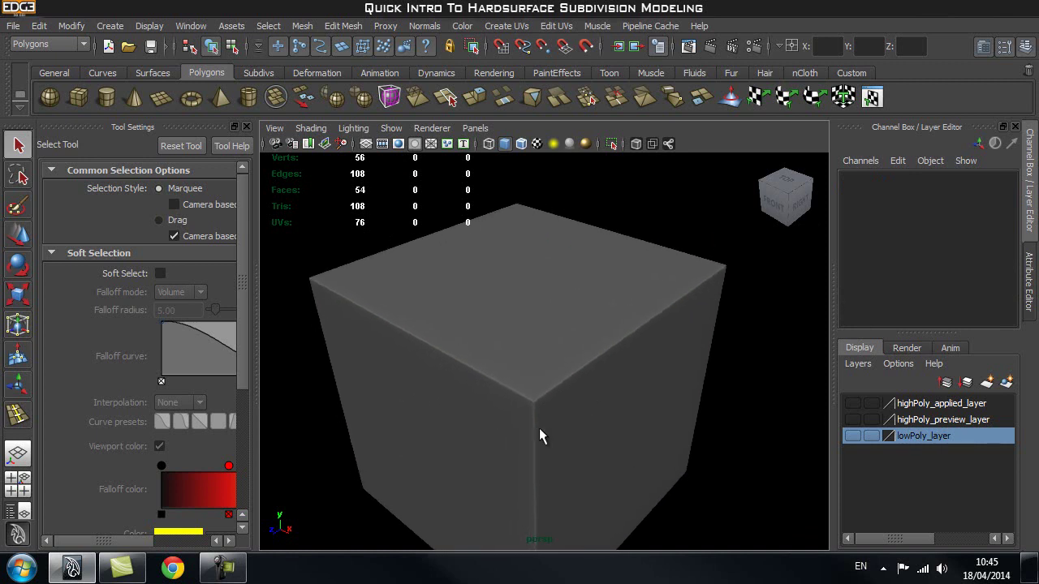
left_click_drag(539, 428, 476, 266, "alt")
right_click_drag(465, 360, 540, 369, "alt")
middle_click_drag(540, 367, 551, 371, "alt")
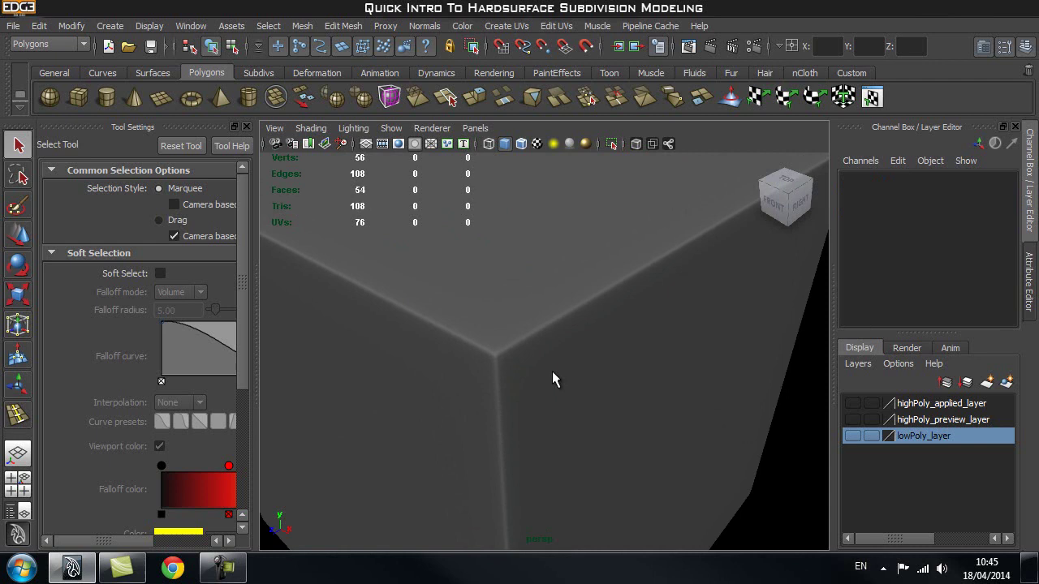
- Return the cube to unsmoothed display and select the support edge loop beside its upper edge in edge mode
left_click(512, 317)
right_click(599, 287)
right_click_drag(601, 299, 593, 276)
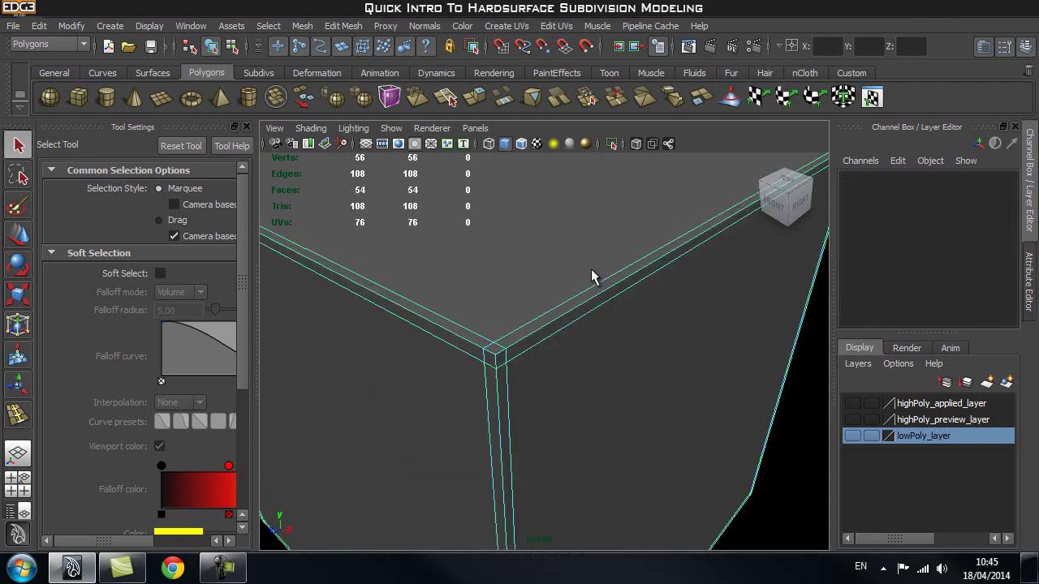
double_click(584, 294)
left_click(581, 296)
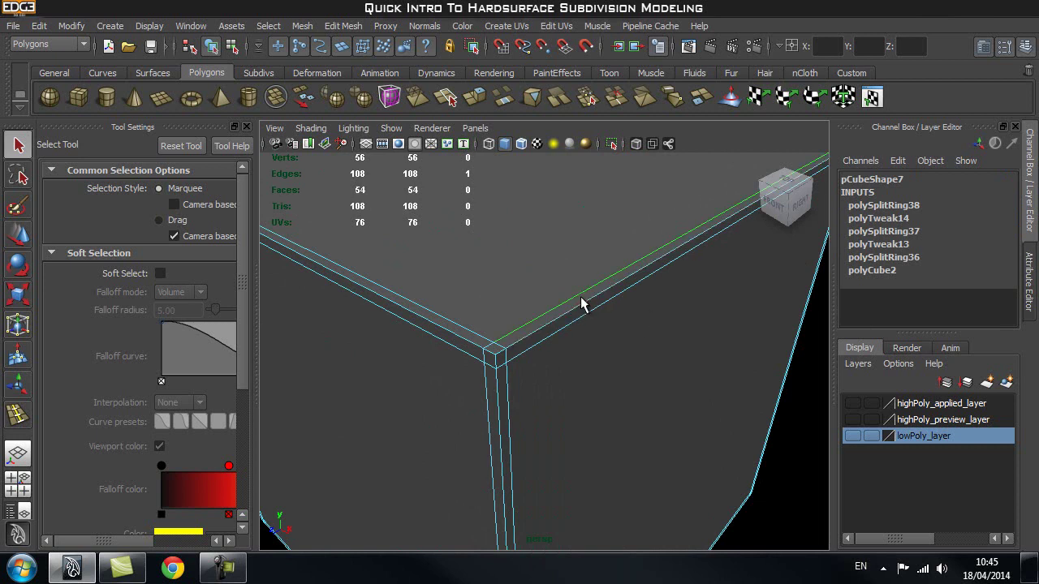
- Compare the selected support loop in smooth preview and in the unsmoothed display
right_click_drag(721, 335, 616, 336, "alt")
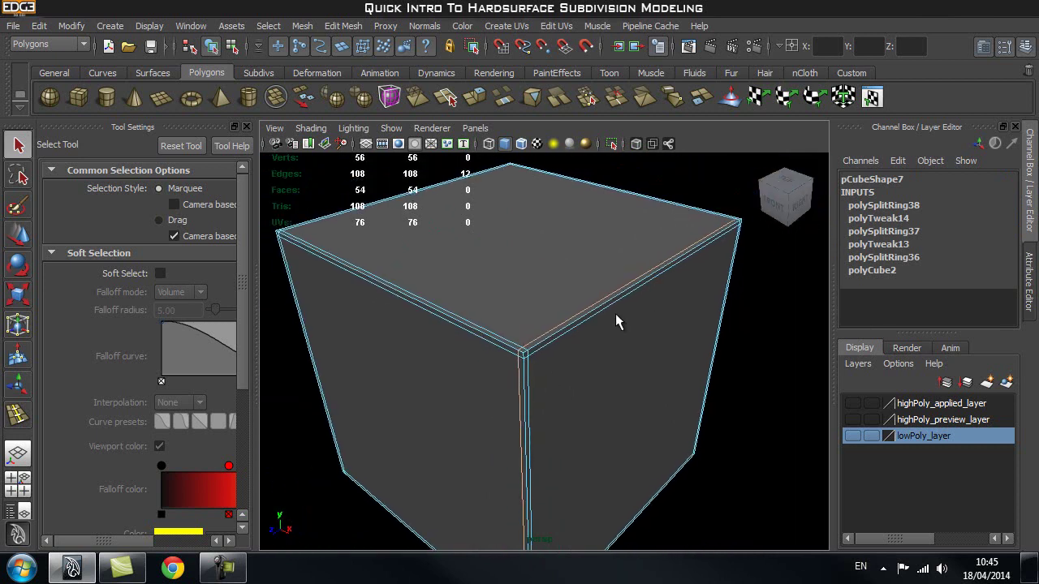
middle_click_drag(575, 258, 573, 283, "alt")
right_click_drag(574, 283, 579, 303, "alt")
key("z")
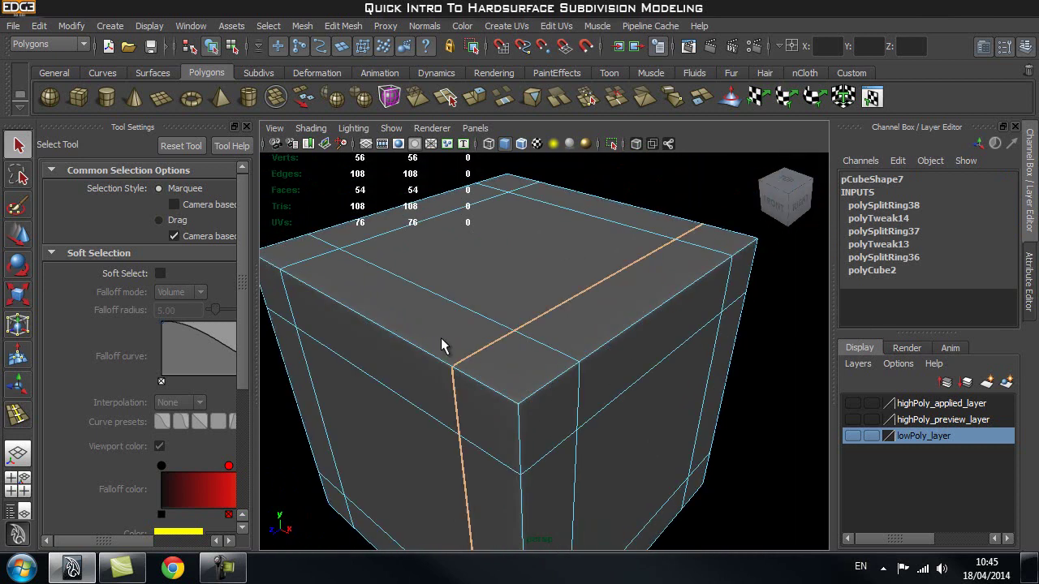
right_click_drag(440, 338, 486, 336, "alt")
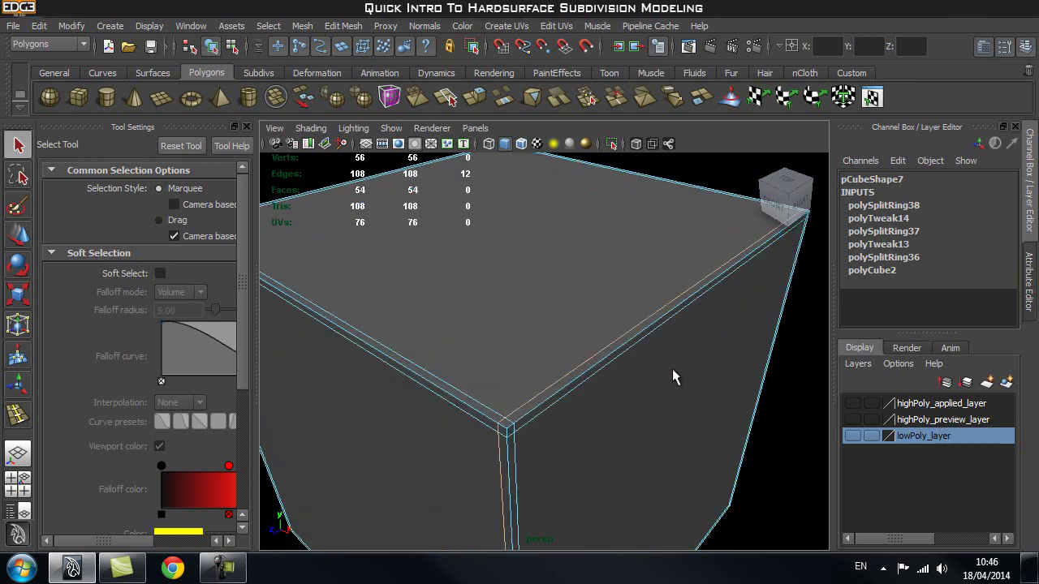
right_click_drag(672, 369, 634, 376, "alt")
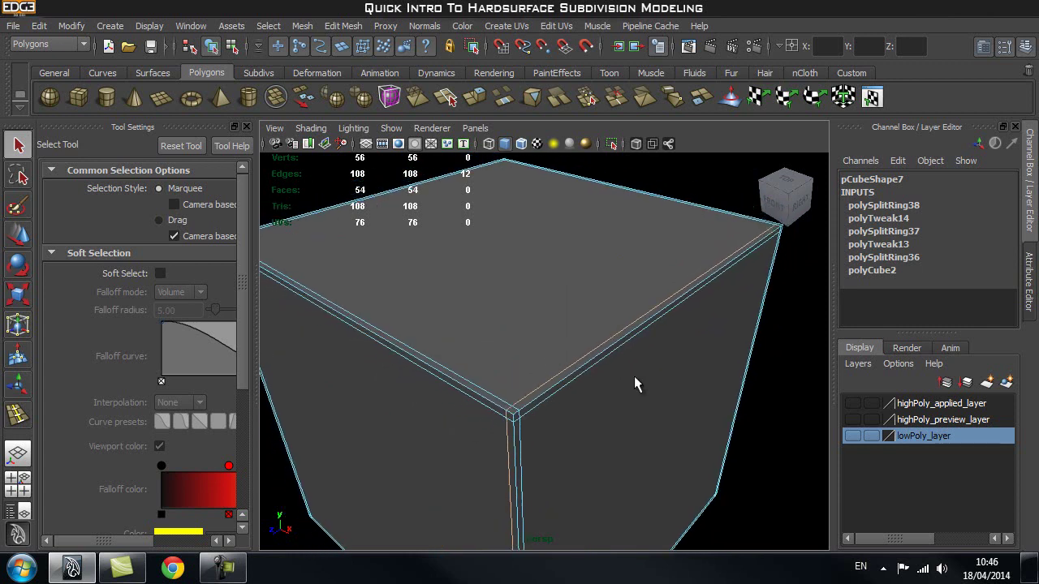
- Close the tool settings, return to object mode and deselect the cube
left_click(246, 127)
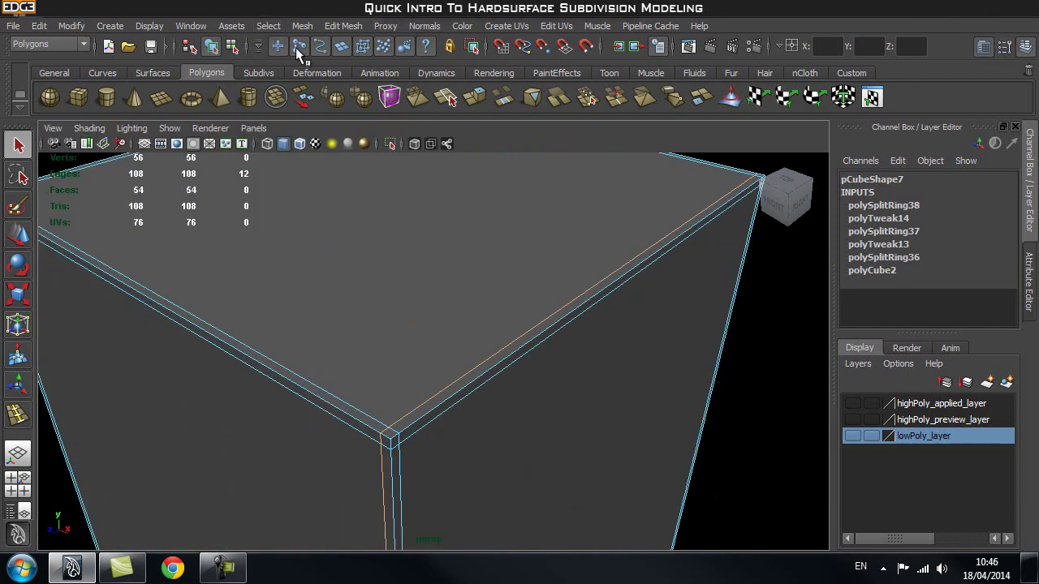
left_click(344, 26)
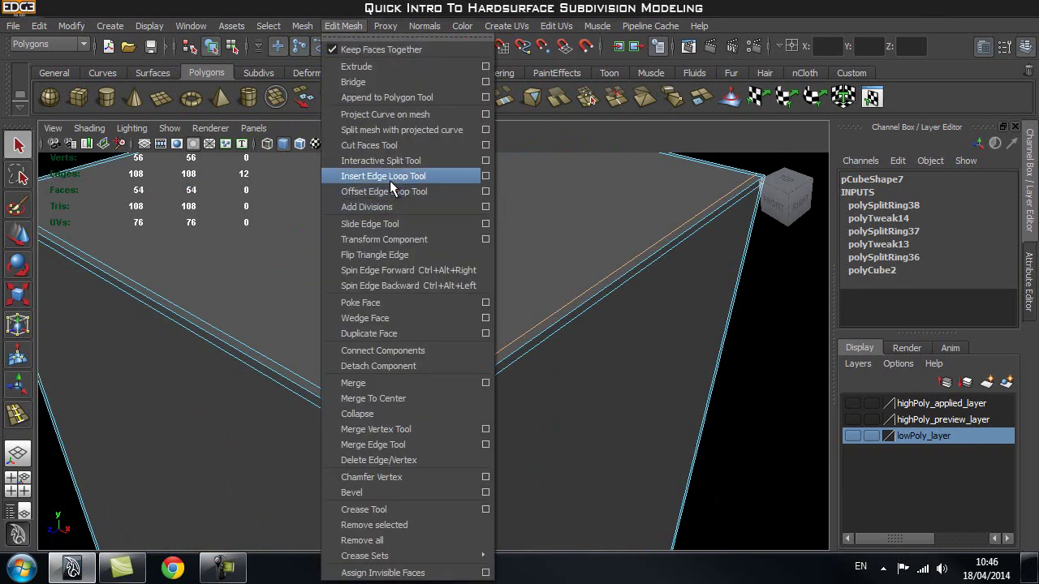
left_click(395, 184)
scroll(307, 400, "down", 3)
right_click_drag(553, 299, 405, 287, "alt")
middle_click_drag(447, 289, 461, 236, "alt")
right_click_drag(468, 253, 519, 250, "alt")
left_click(700, 301)
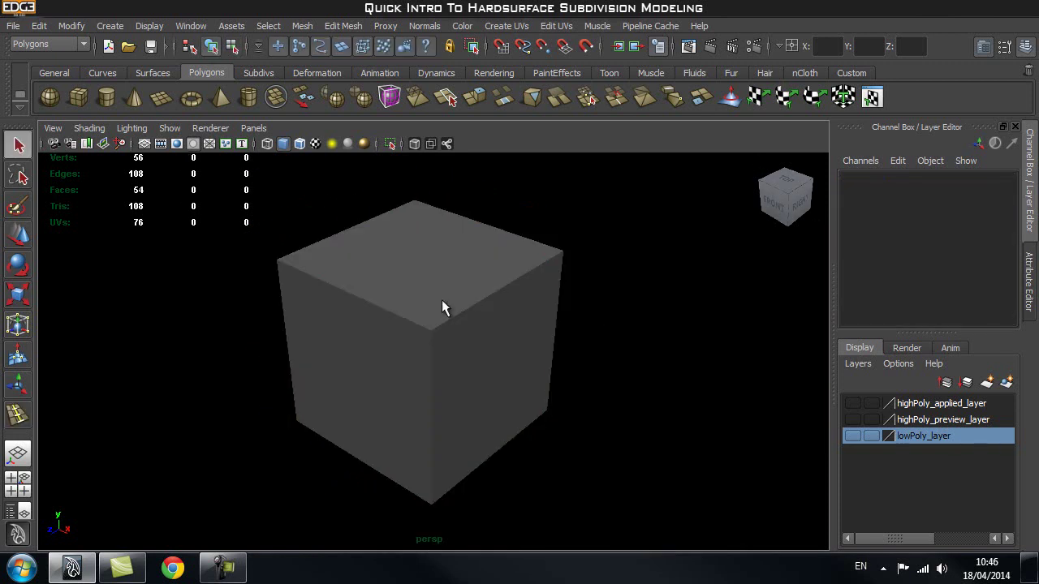
- Select the cube and scale it along X into a long box
left_click(441, 307)
scroll(157, 325, "down", 3)
key("r")
left_click_drag(484, 377, 1005, 574)
- Select the support edge loop near the box's right end and move it along X close to the end edge
left_click(522, 268)
right_click_drag(252, 337, 462, 369, "alt")
middle_click_drag(462, 370, 312, 296, "alt")
right_click_drag(313, 297, 450, 339, "alt")
left_click(568, 353)
middle_click_drag(568, 352, 457, 327, "alt")
right_click_drag(456, 327, 506, 247, "alt")
left_click(533, 317)
key("w")
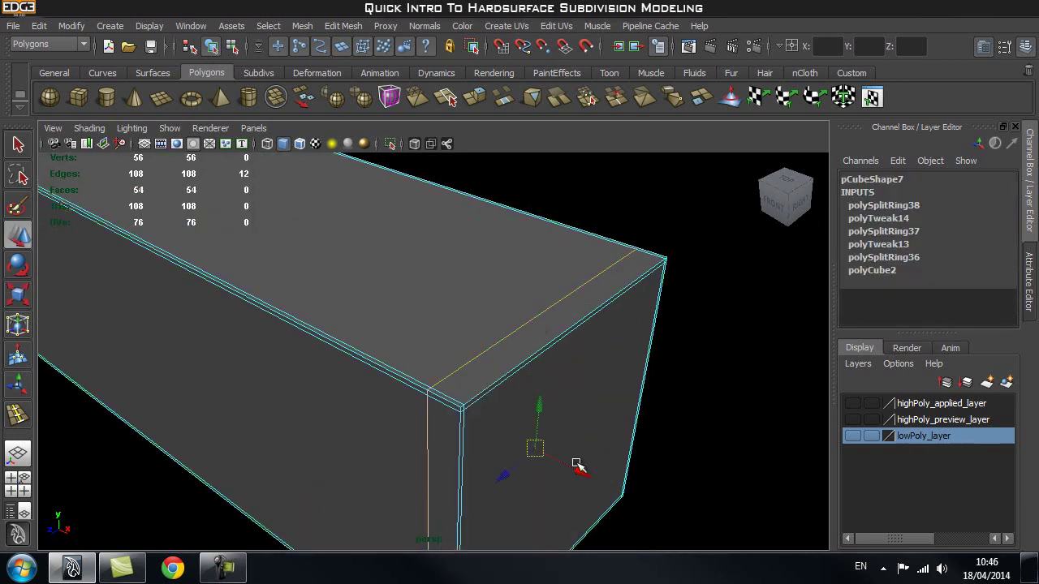
left_click_drag(585, 476, 610, 496)
- Select the support edge loop at the box's left end and move it along X close to that end edge
middle_click_drag(341, 325, 803, 438, "alt")
middle_click_drag(354, 329, 503, 543, "alt")
left_click(419, 342)
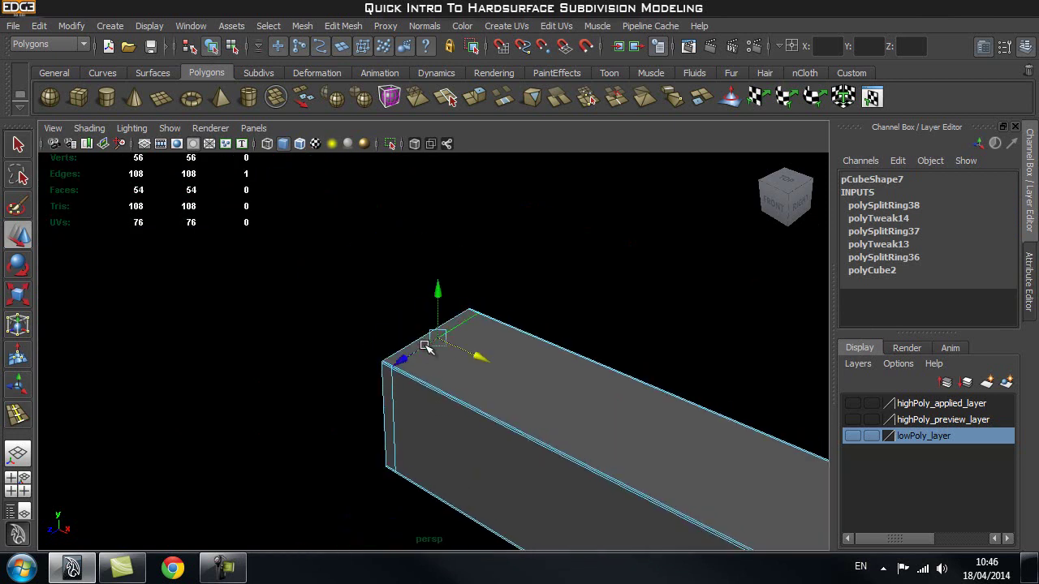
key("f")
left_click_drag(475, 370, 417, 364)
scroll(477, 388, "down", 1)
key("ctrl+z")
double_click(353, 403)
left_click_drag(501, 435, 542, 344, "alt")
right_click_drag(542, 344, 431, 345, "alt")
middle_click_drag(432, 345, 465, 346, "alt")
- Return to object mode, deselect the box and inspect its right end in smooth preview
key("q")
right_click_drag(475, 341, 560, 261)
left_click(516, 399)
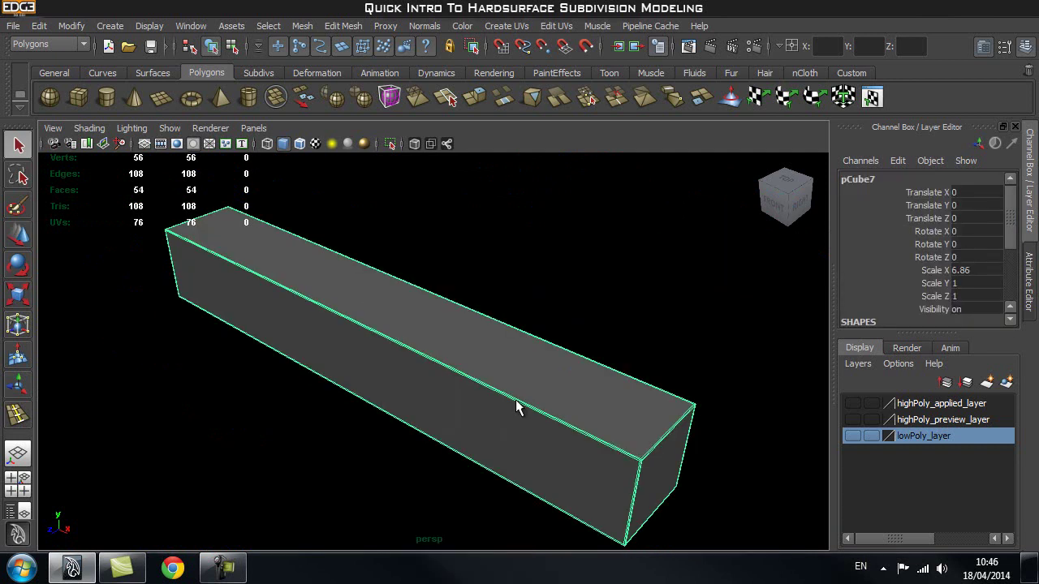
left_click(589, 279)
left_click_drag(589, 278, 411, 345, "alt")
right_click_drag(412, 345, 567, 348, "alt")
middle_click_drag(566, 348, 568, 417, "alt")
right_click_drag(568, 417, 489, 413, "alt")
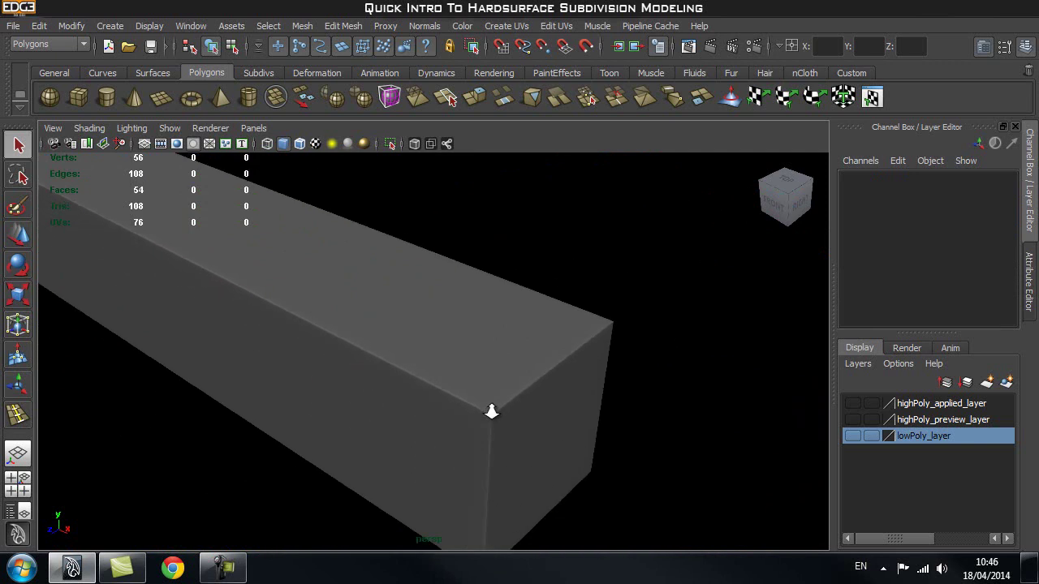
- Select the box, examine the edge spacing of its smoothed wireframe and return to the unsmoothed display
left_click(387, 345)
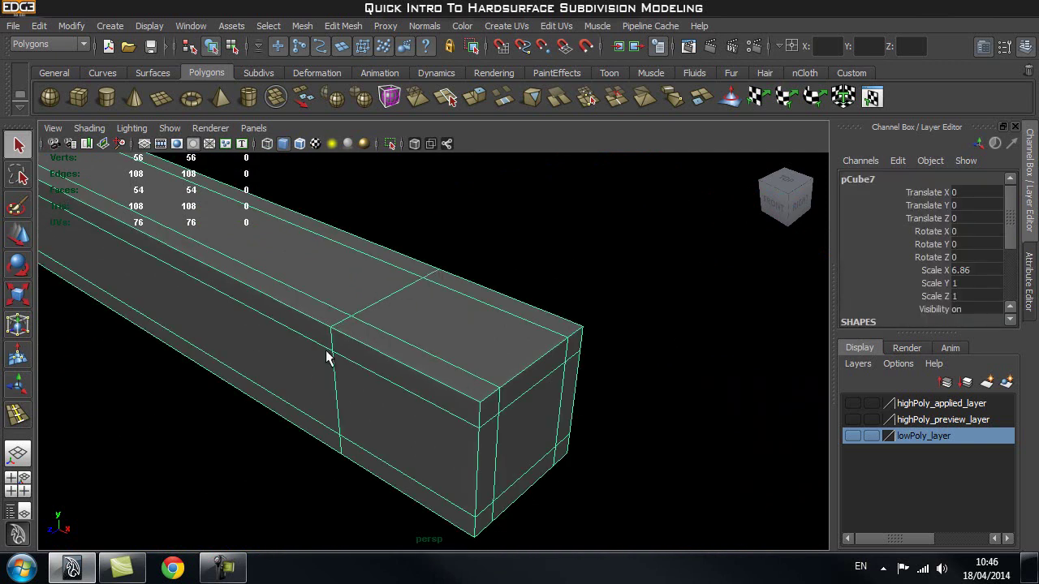
right_click_drag(448, 326, 346, 338, "alt")
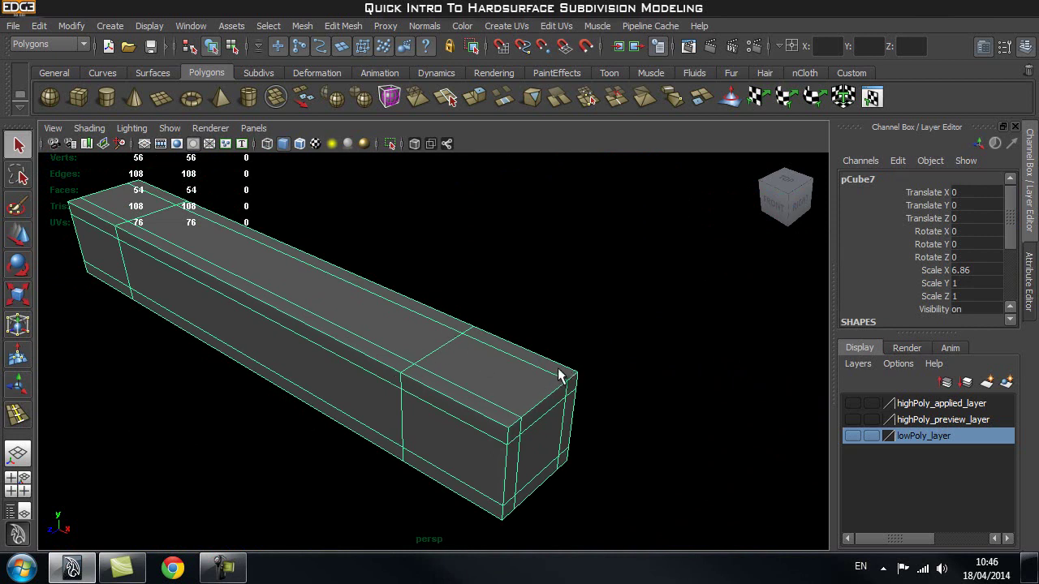
right_click_drag(558, 375, 541, 351, "alt")
key("z")
- Start the Insert Edge Loop Tool with its settings open and reset them to the defaults
left_click(351, 26)
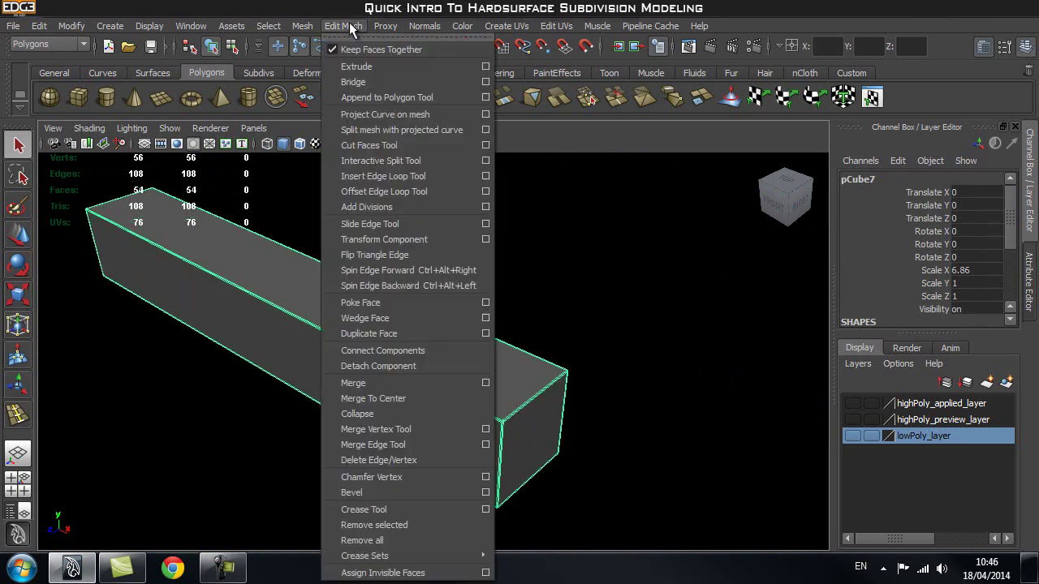
left_click(451, 181)
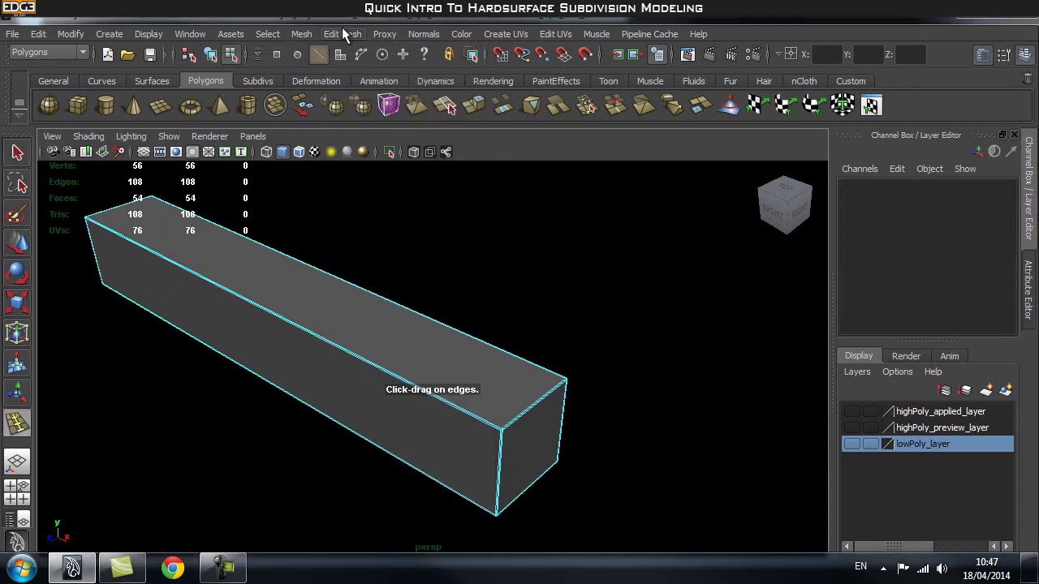
left_click(343, 25)
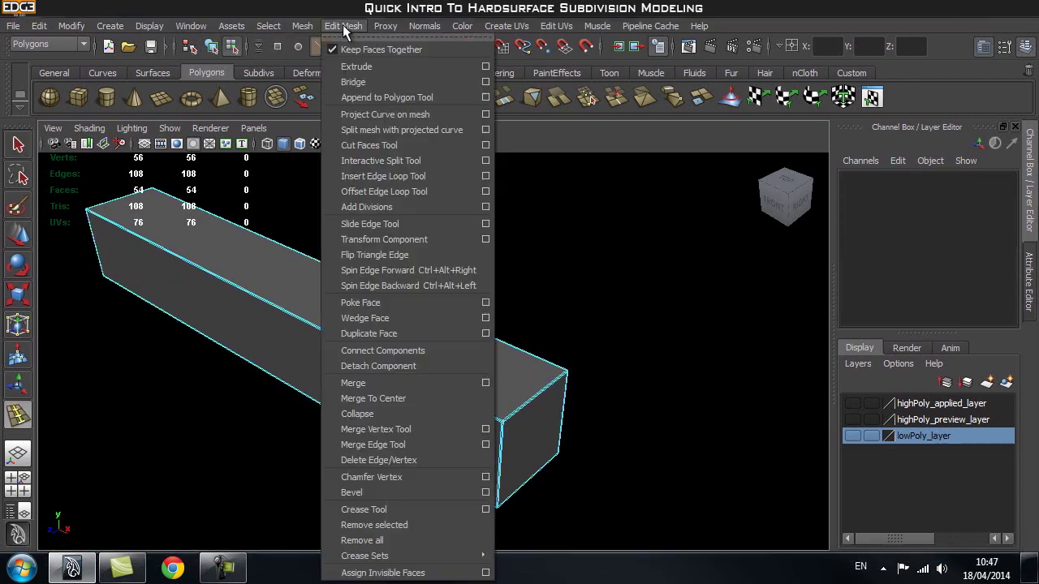
left_click(486, 178)
left_click(188, 149)
- Insert three support edge loops tightly around the box's front upper corner at the right end, one for each direction
right_click_drag(465, 340, 642, 384, "alt")
middle_click_drag(642, 384, 559, 294, "alt")
scroll(571, 298, "up", 1)
scroll(544, 299, "up", 2)
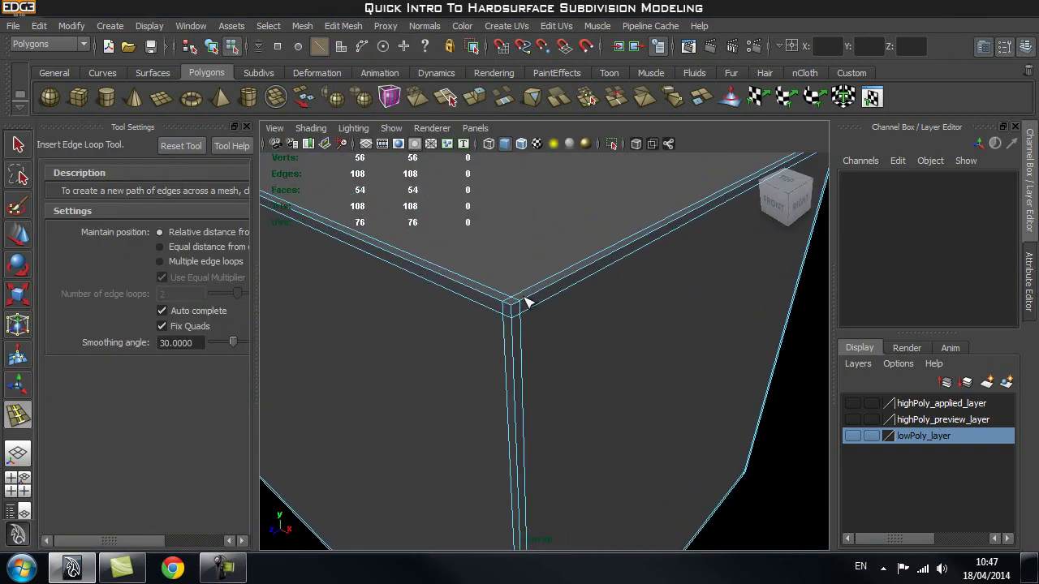
left_click(494, 300)
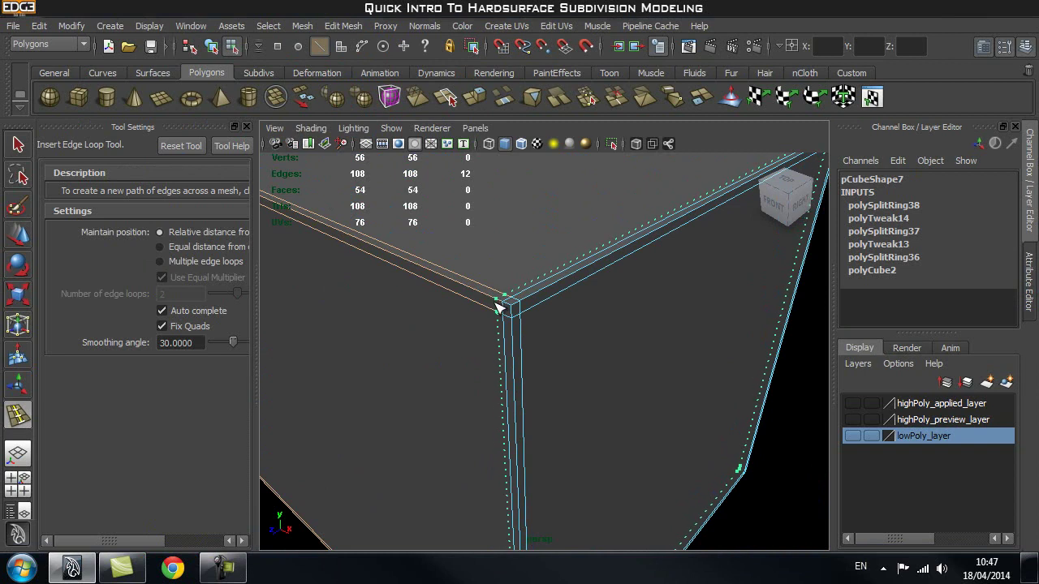
left_click_drag(495, 302, 501, 345)
left_click(518, 325)
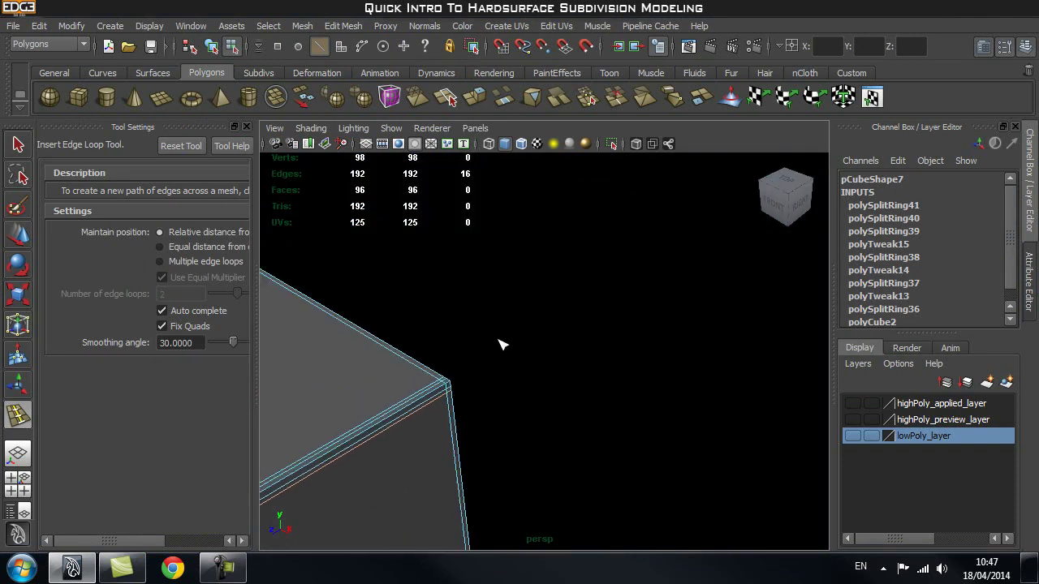
- Insert support edge loops close beside the box's back and lower edges, closing the tool settings in between
left_click(445, 392)
left_click_drag(429, 336, 513, 303, "alt")
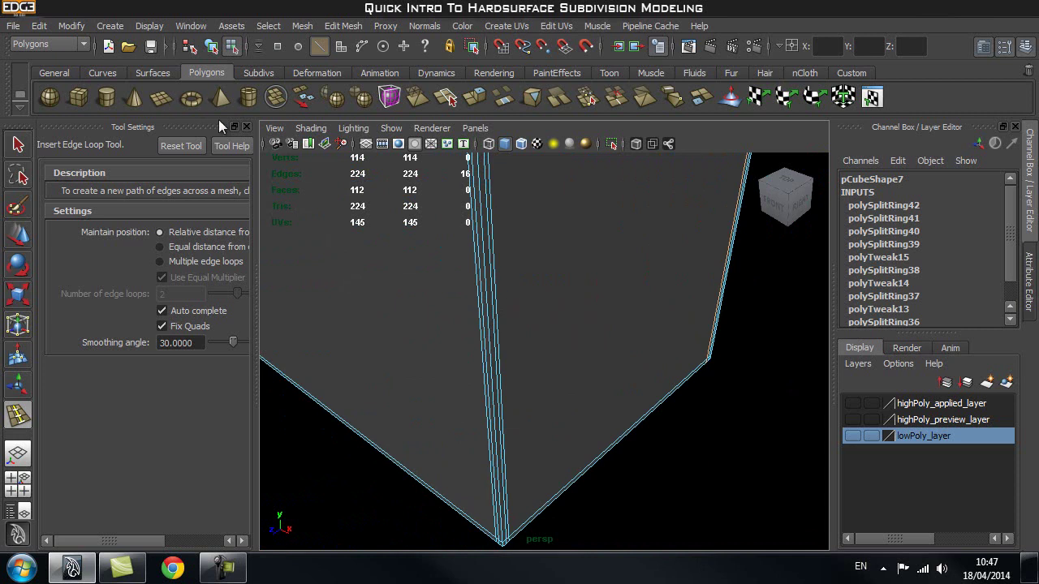
left_click(246, 128)
left_click_drag(373, 325, 284, 338, "alt")
left_click(434, 378)
- Insert a support edge loop close to the box's left end edge and return to object mode
right_click_drag(385, 334, 293, 349, "alt")
middle_click_drag(294, 349, 473, 306, "alt")
right_click_drag(361, 285, 520, 290, "alt")
middle_click_drag(479, 248, 492, 312, "alt")
right_click_drag(491, 312, 548, 323, "alt")
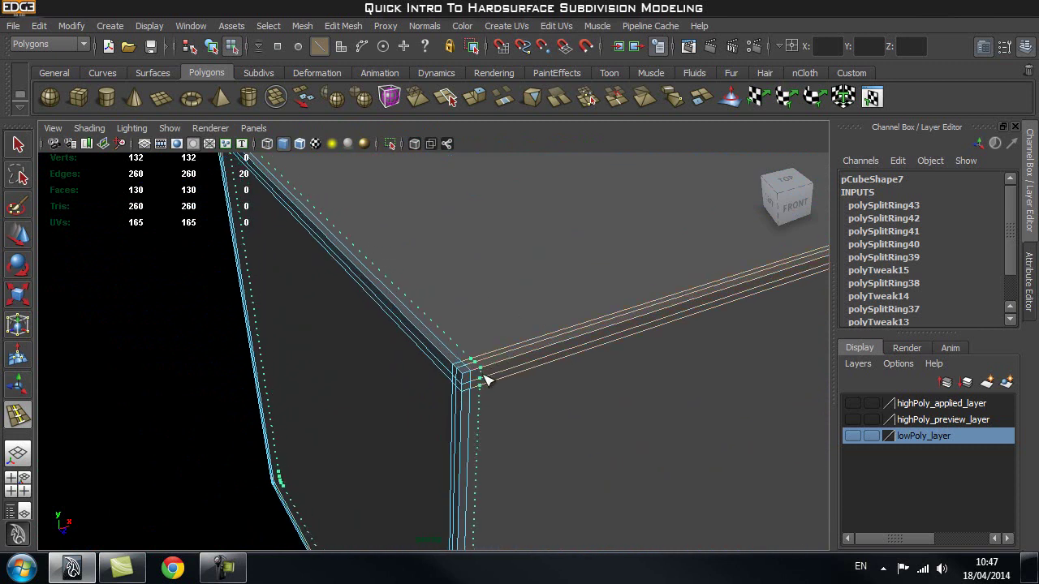
left_click(484, 380)
left_click_drag(484, 380, 522, 364, "alt")
key("q")
right_click_drag(602, 286, 678, 268)
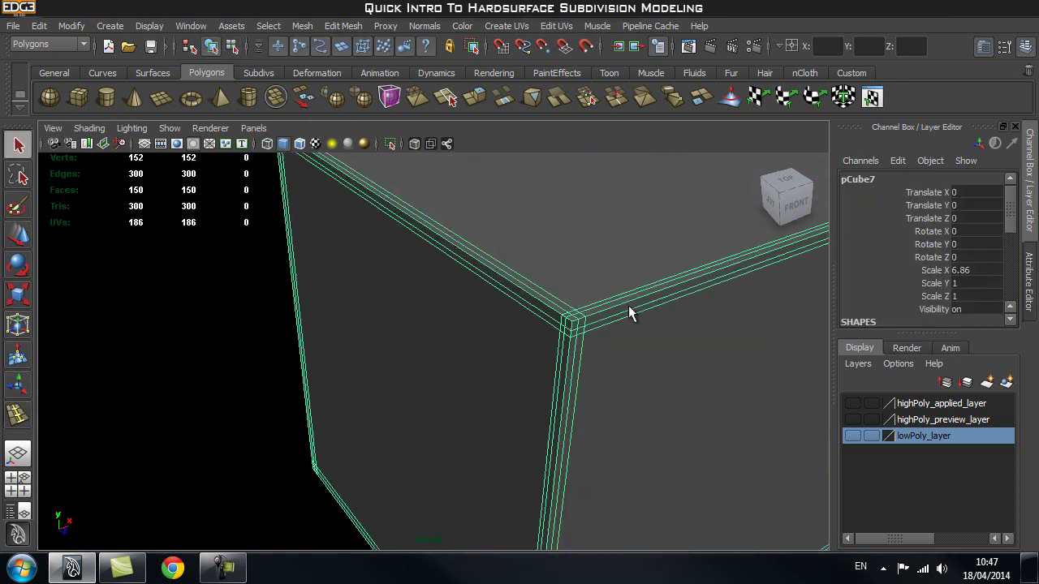
- Deselect the box to inspect its left end in smooth preview, and select it again
left_click(132, 373)
left_click_drag(482, 332, 463, 351, "alt")
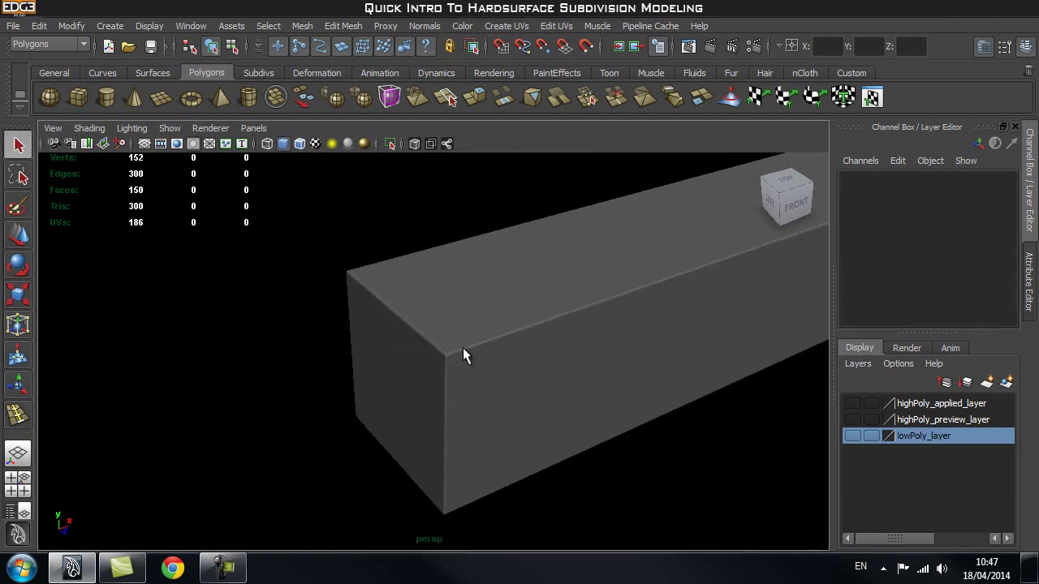
left_click_drag(432, 469, 456, 362, "alt")
left_click(460, 361)
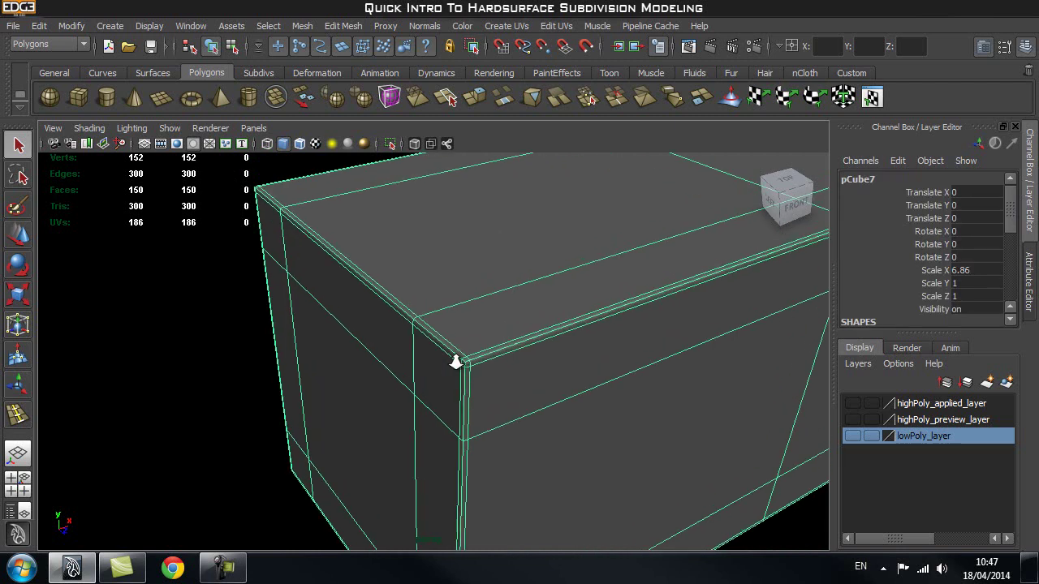
- Switch to edge mode and select the support edge on the top face beside the left end, viewing it in smooth preview
right_click_drag(463, 273, 463, 235)
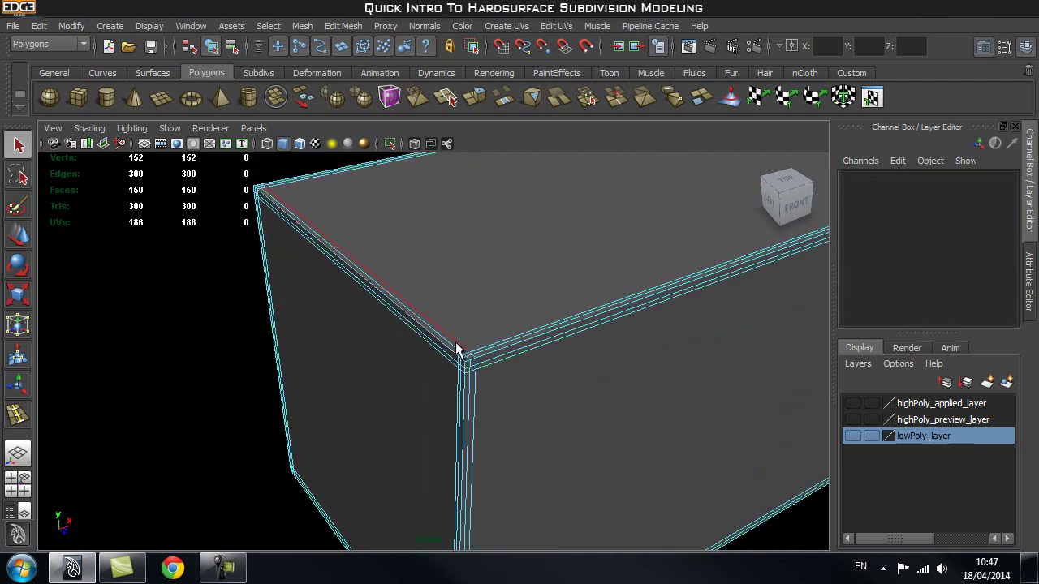
left_click(456, 351)
key("3")
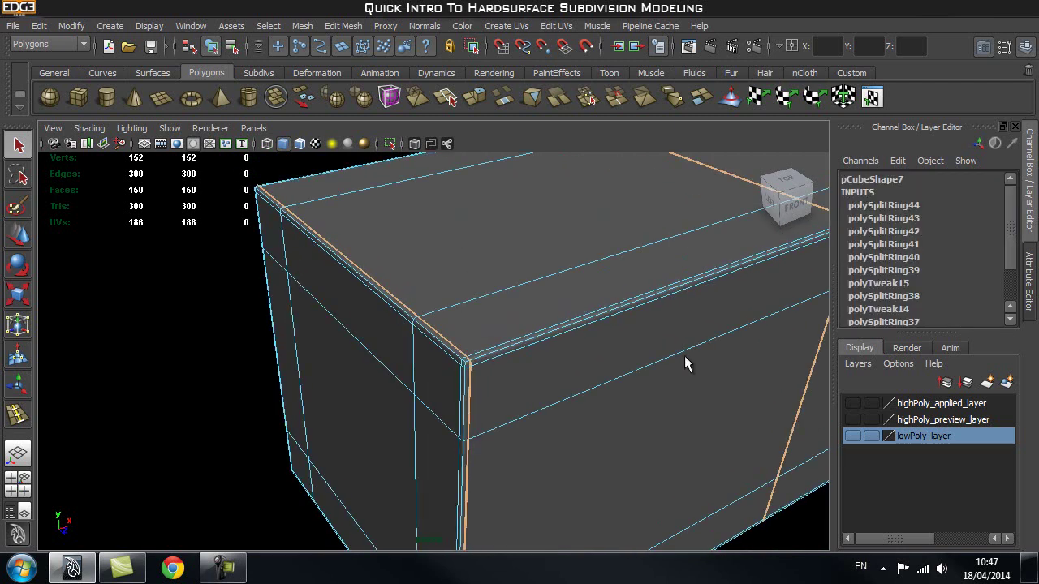
middle_click_drag(633, 301, 586, 330, "alt")
scroll(586, 330, "down", 1)
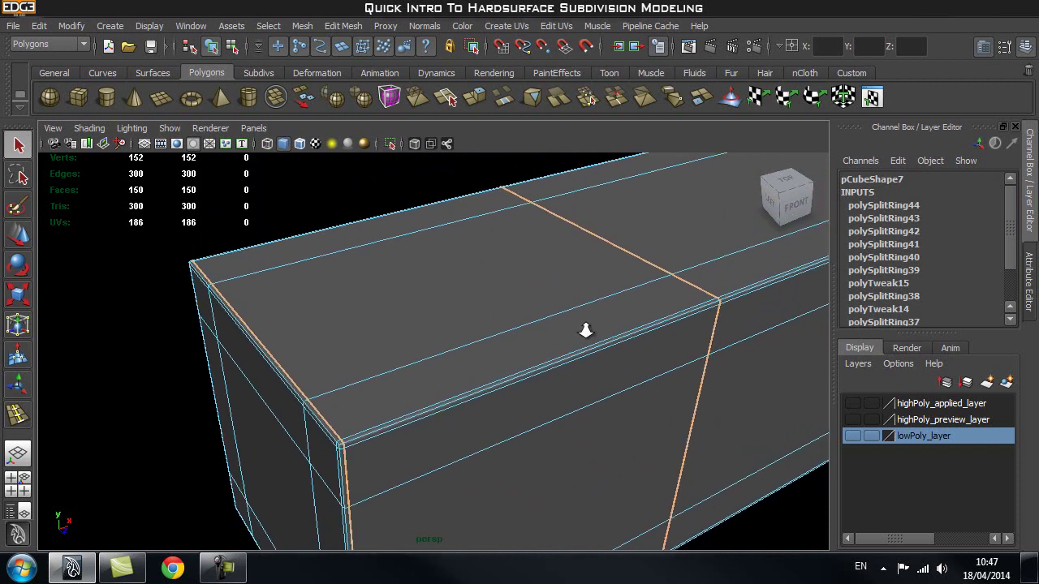
left_click_drag(585, 330, 475, 341, "alt")
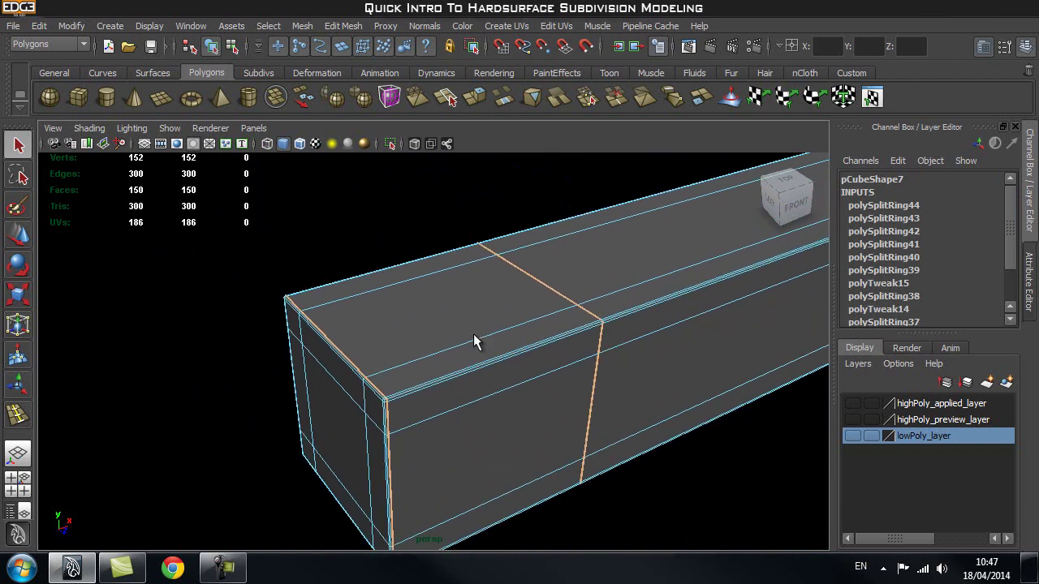
- Examine how the support loops on both sides of each edge shape the smoothed upper corner at the left end
right_click_drag(627, 476, 422, 434, "alt")
right_click_drag(306, 370, 561, 394, "alt")
middle_click_drag(378, 391, 448, 359, "alt")
right_click_drag(449, 362, 596, 374, "alt")
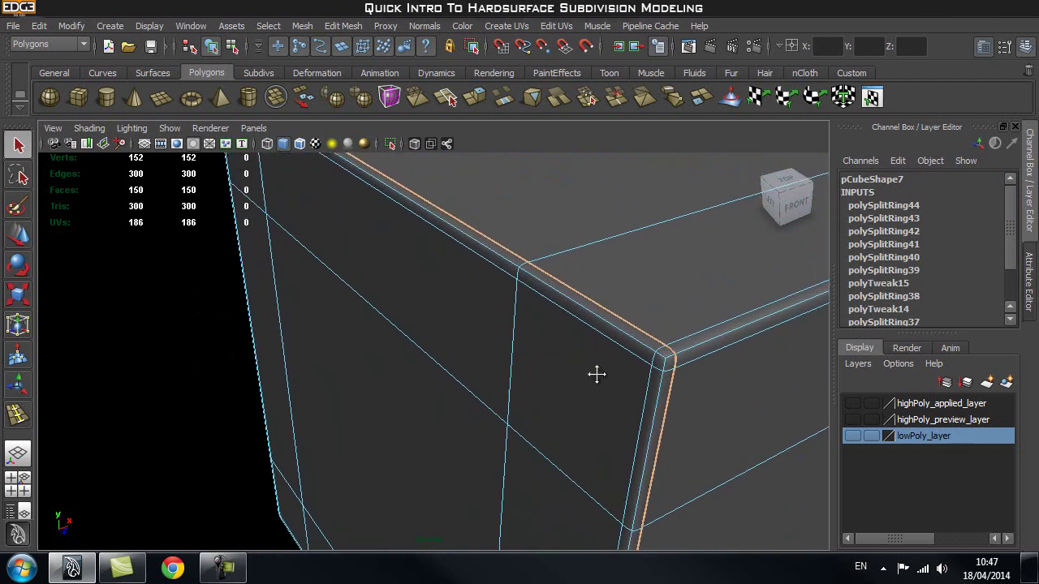
middle_click_drag(595, 373, 574, 378, "alt")
scroll(520, 390, "up", 1)
left_click(467, 385, "shift")
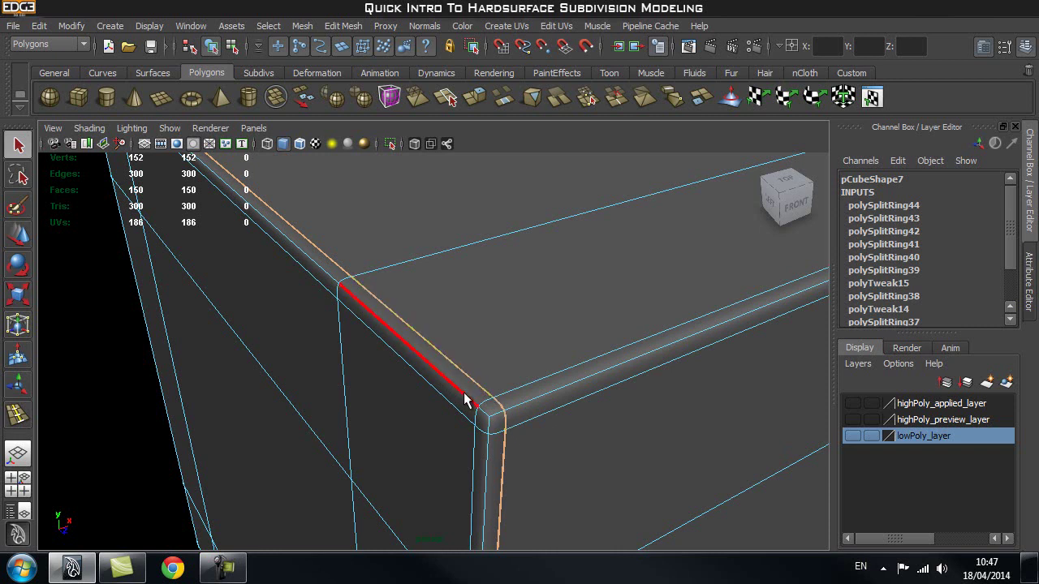
left_click_drag(418, 346, 499, 360, "alt")
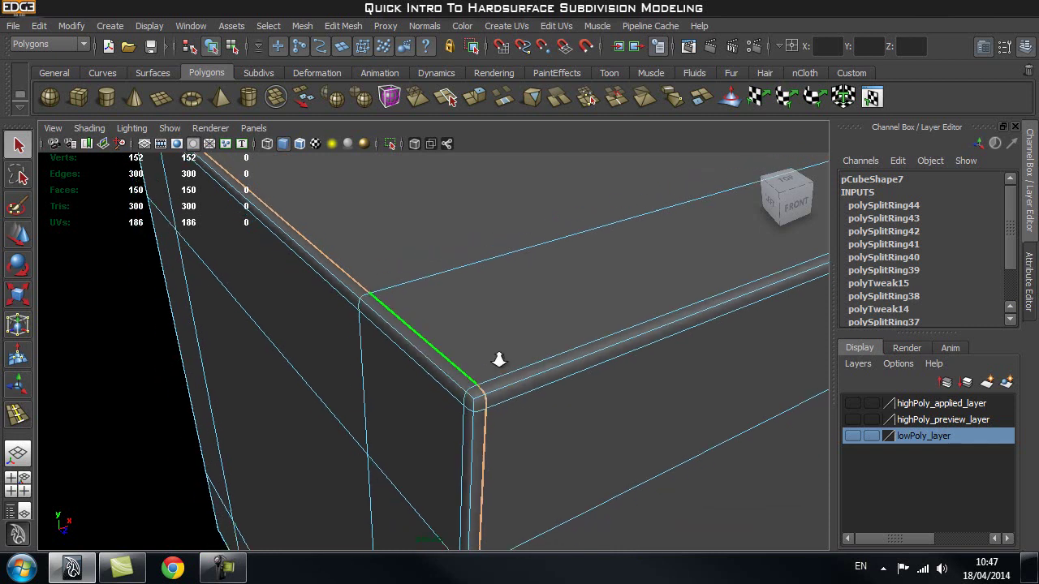
right_click_drag(373, 396, 454, 406, "alt")
middle_click_drag(536, 471, 488, 415, "alt")
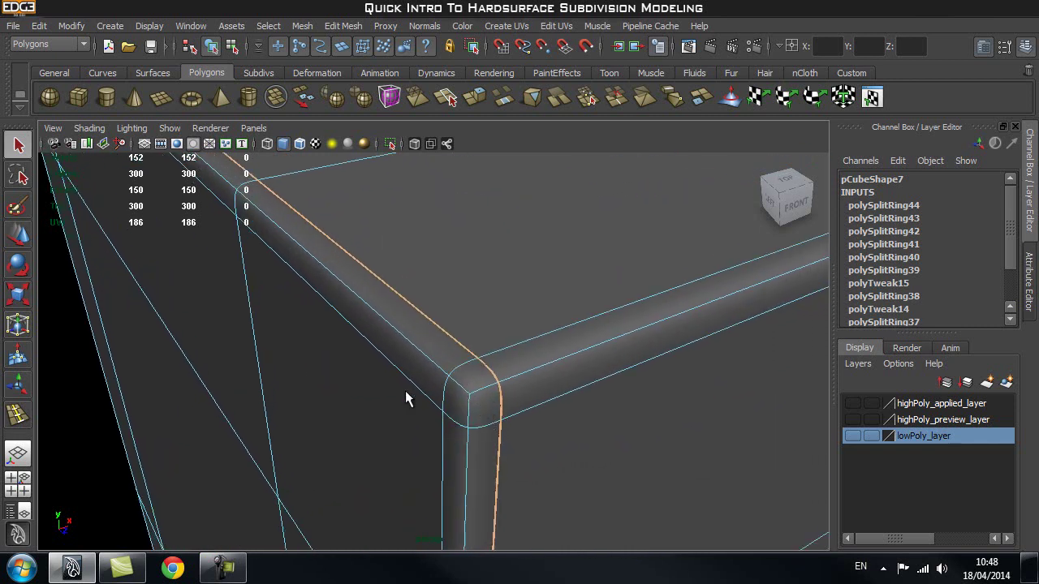
right_click_drag(529, 339, 539, 255, "alt")
- Clear the selection and view the whole box from the front right
left_click(100, 407)
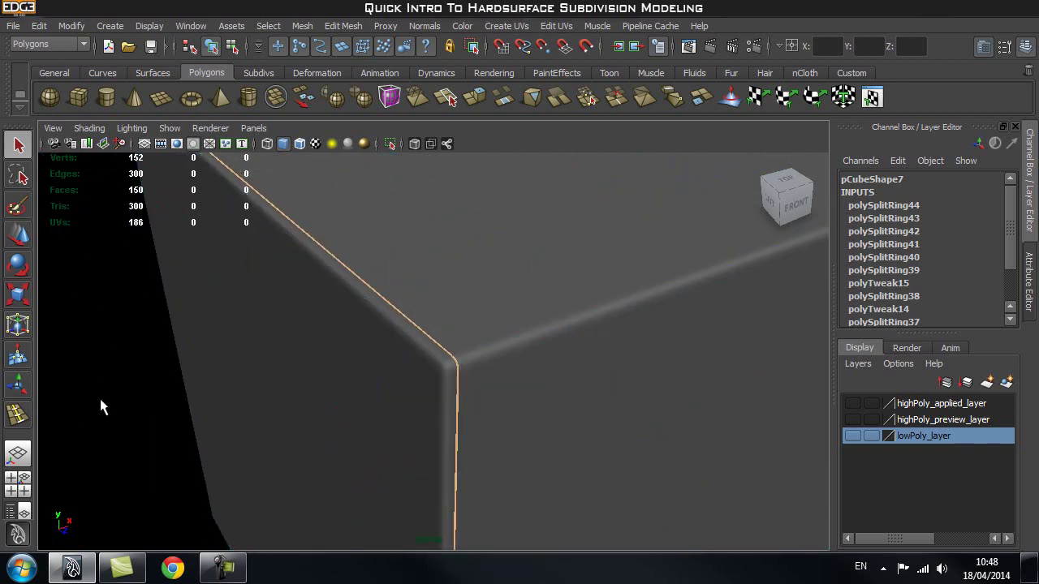
left_click(101, 406)
left_click_drag(392, 411, 532, 399, "alt")
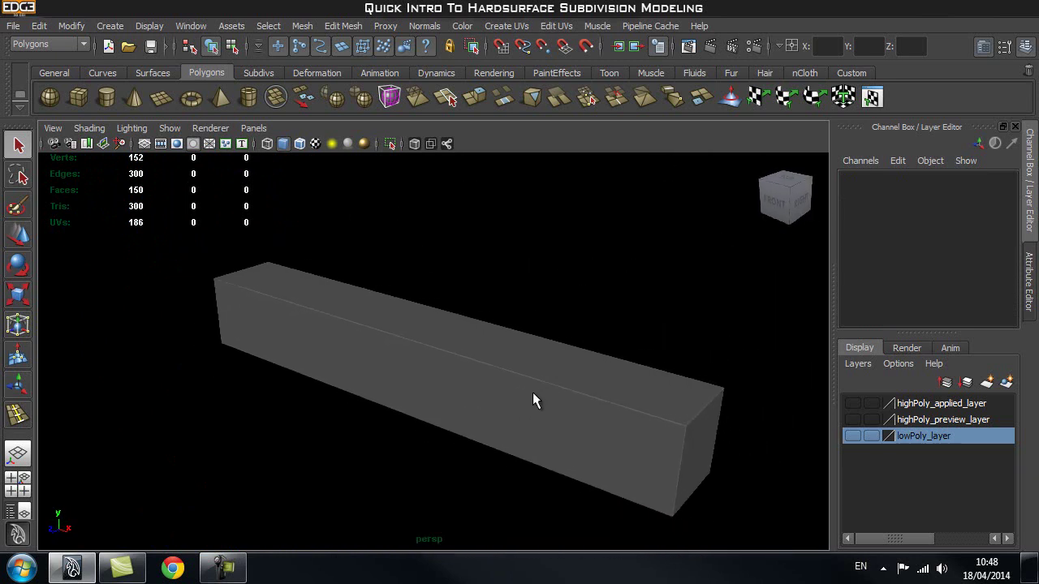
left_click(532, 399)
left_click_drag(621, 378, 621, 395, "alt")
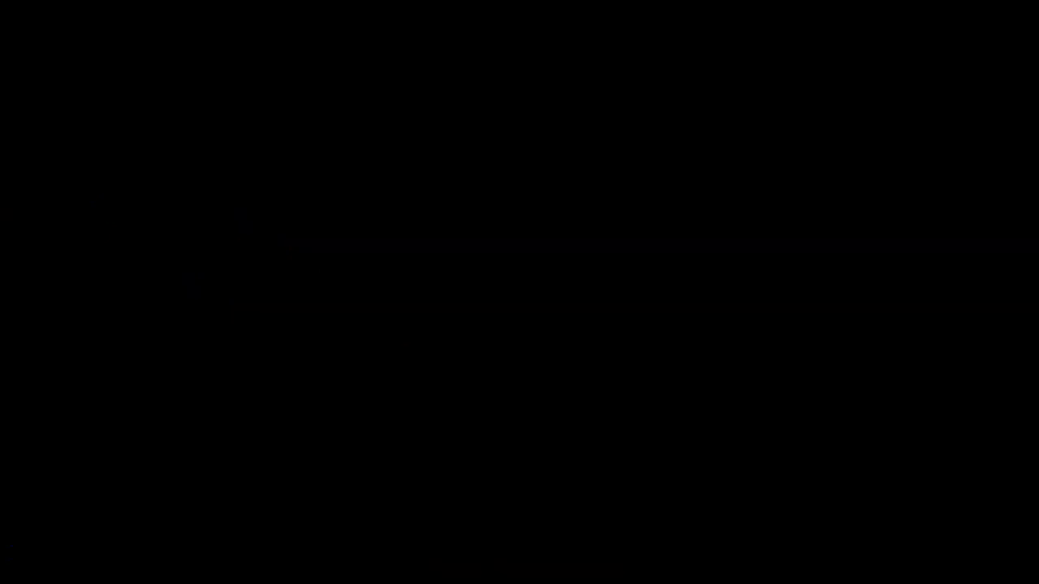